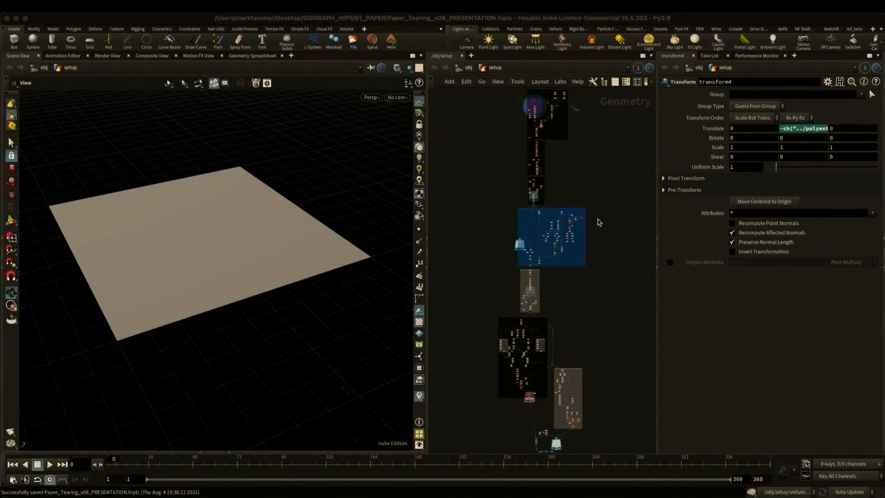
# - Open the grid2 settings at the top of the setup network and display the copy2 node's result
pyautogui.moveTo(548, 130); pyautogui.dragTo(539, 255, button='middle')
pyautogui.scroll(10, 539, 234)
pyautogui.scroll(5, 517, 257)
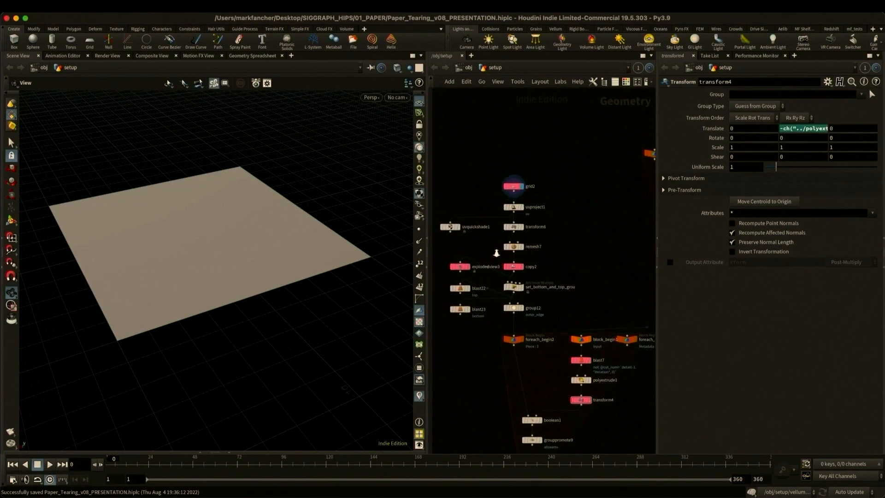
pyautogui.click(539, 190)
pyautogui.click(538, 269)
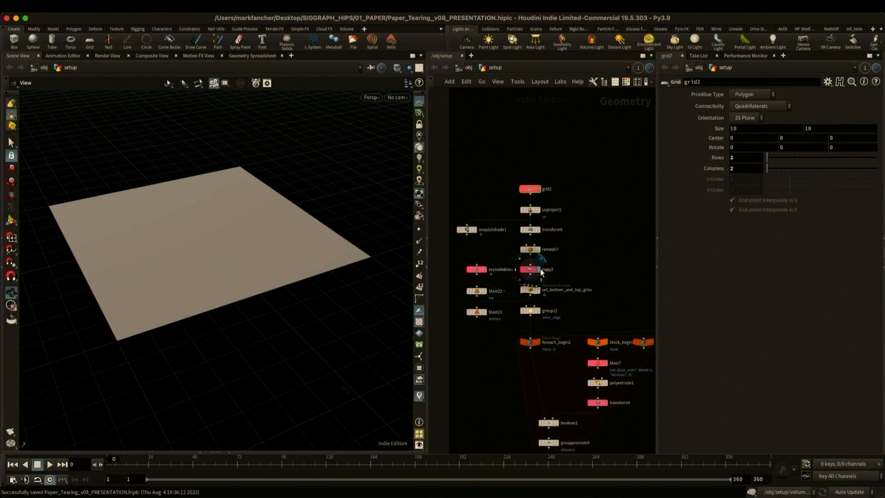
# - Display the explodedview3 node and set its uniform scale to 96.53 to separate the copied sheets
pyautogui.click(485, 270)
pyautogui.moveTo(740, 139); pyautogui.dragTo(747, 103, button='middle')
pyautogui.moveTo(572, 300); pyautogui.dragTo(544, 259, button='middle')
pyautogui.click(511, 270)
# - Display the CUTTING_LINES null to examine the jagged tear curves
pyautogui.moveTo(635, 259); pyautogui.dragTo(433, 272, button='middle')
pyautogui.click(542, 314)
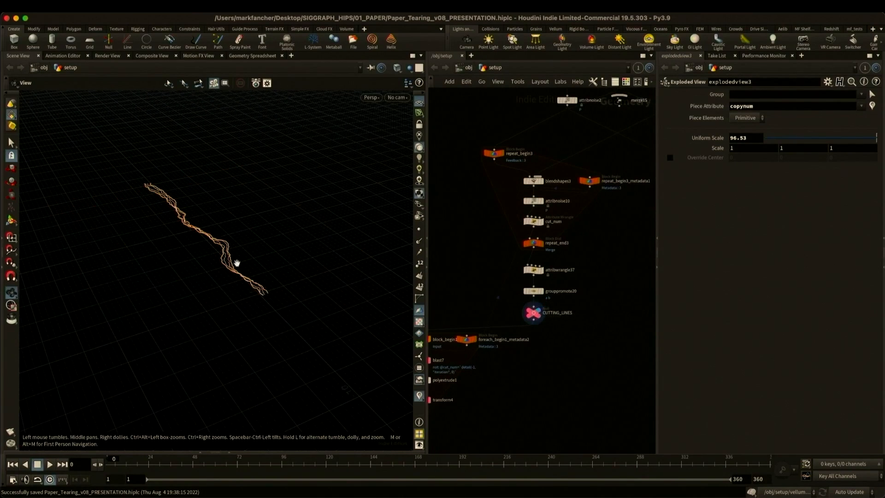
pyautogui.scroll(8, 276, 240)
# - Display the extruded cutting surface at transform4, followed by the separated torn pieces at explodedview1
pyautogui.moveTo(517, 374); pyautogui.dragTo(584, 290, button='middle')
pyautogui.scroll(-4, 608, 288)
pyautogui.click(542, 302)
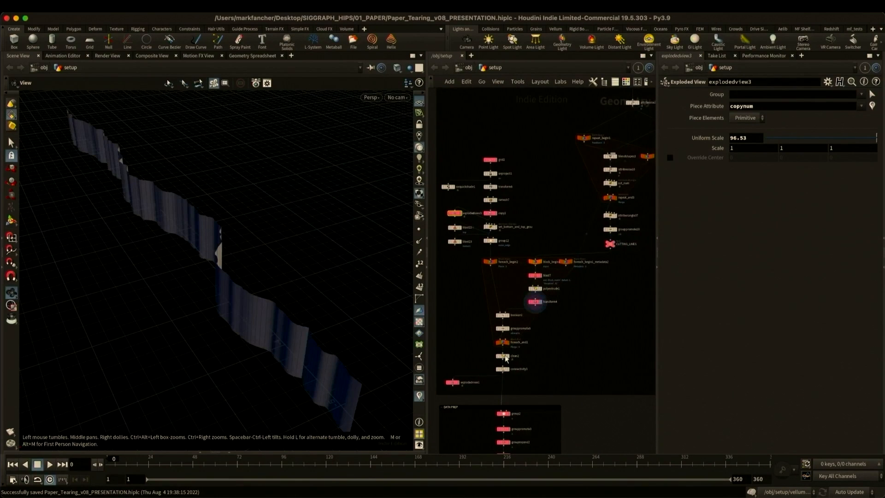
pyautogui.click(458, 382)
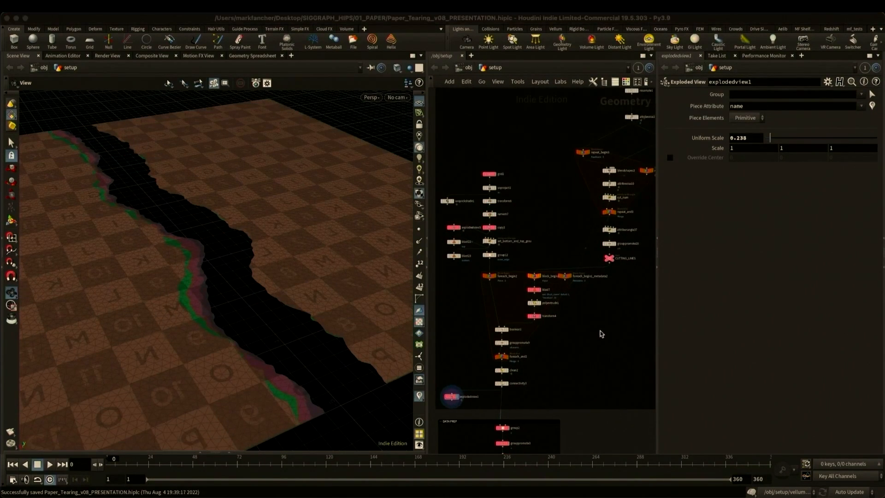
# - Step through the DATA PREP group nodes from group2 to groupexpand3, examining the seam selection and the active_points group
pyautogui.moveTo(602, 334); pyautogui.dragTo(620, 362, button='right')
pyautogui.moveTo(619, 362); pyautogui.dragTo(591, 187, button='middle')
pyautogui.moveTo(494, 270); pyautogui.dragTo(529, 243, button='right')
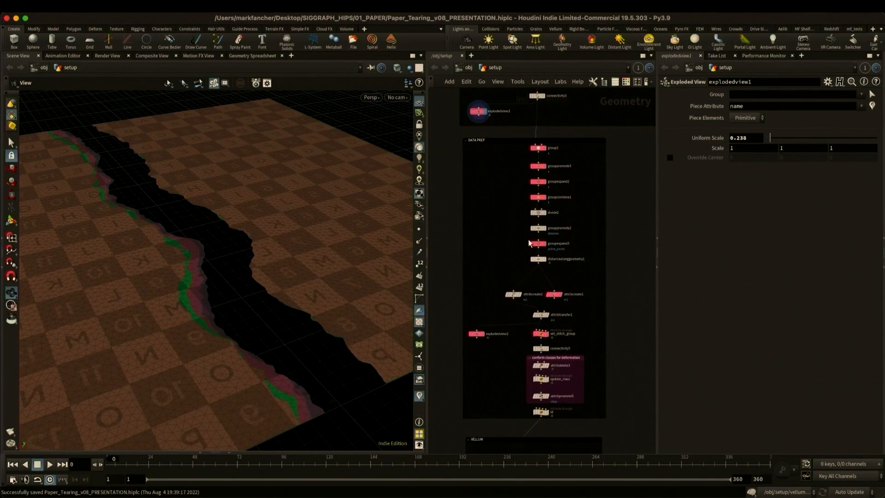
pyautogui.click(548, 149)
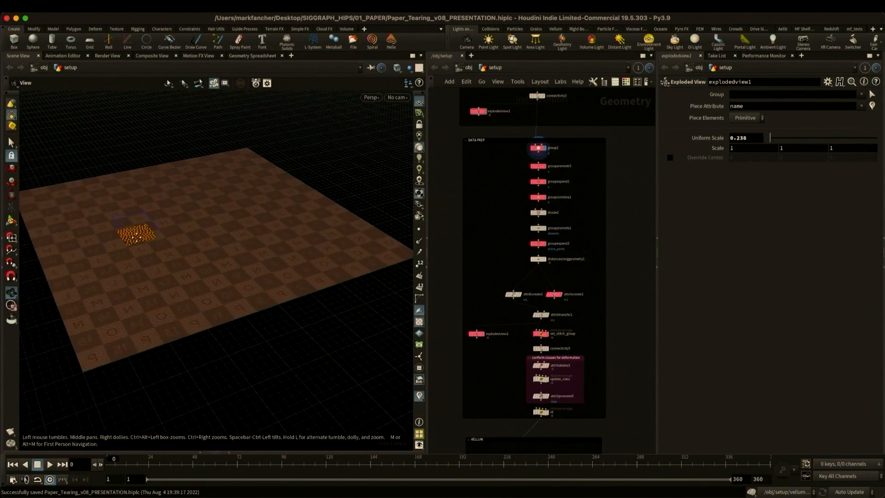
pyautogui.click(547, 167)
pyautogui.click(546, 183)
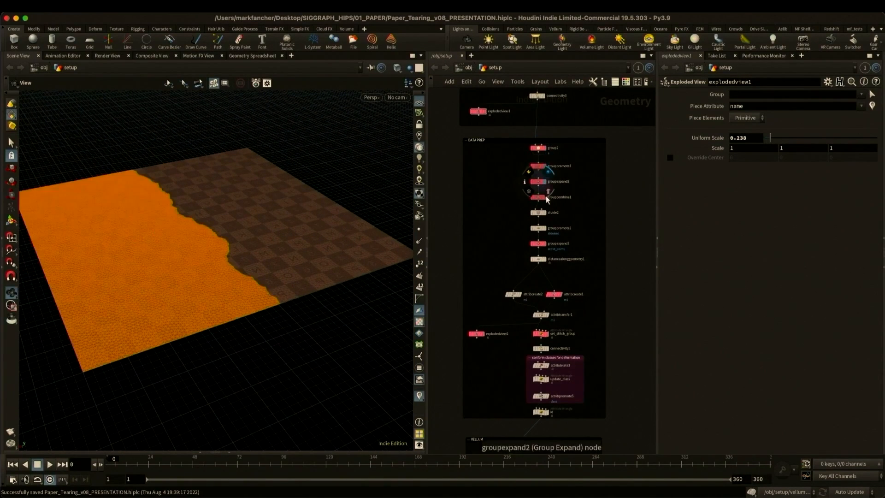
pyautogui.click(546, 197)
pyautogui.click(546, 244)
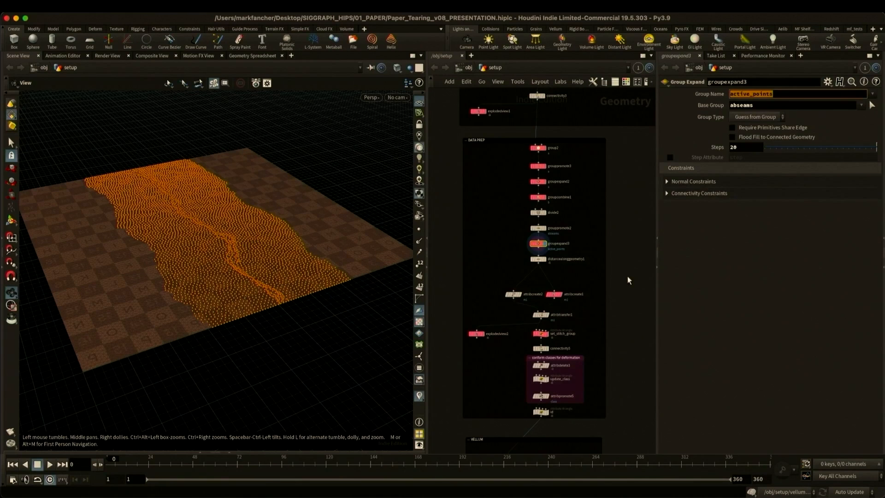
# - Examine the attribcreate1 mask, its separated view at explodedview2, and the stitch points from the set_stitch_group wrangle
pyautogui.click(557, 296)
pyautogui.click(540, 294)
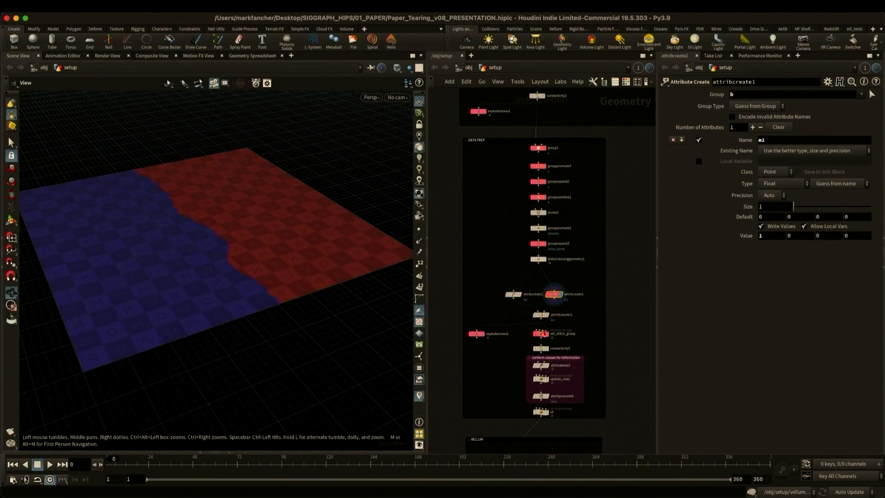
pyautogui.click(483, 334)
pyautogui.hotkey('ctrl', 's')
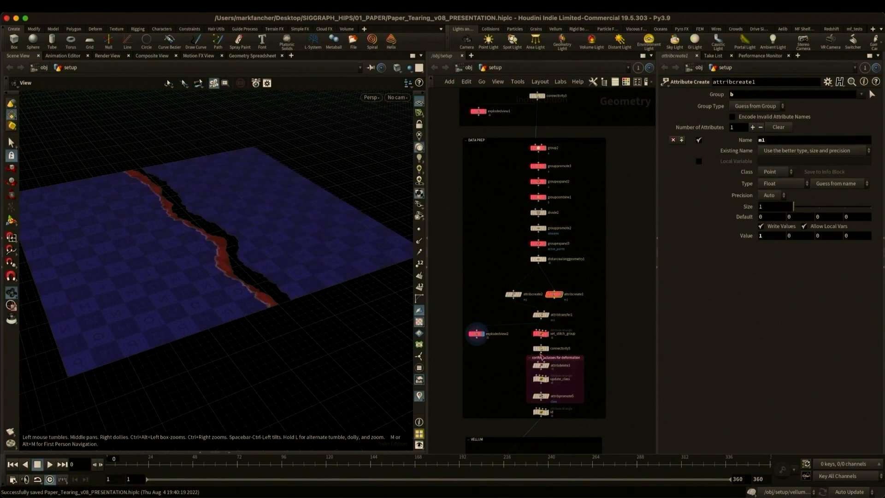
pyautogui.click(548, 336)
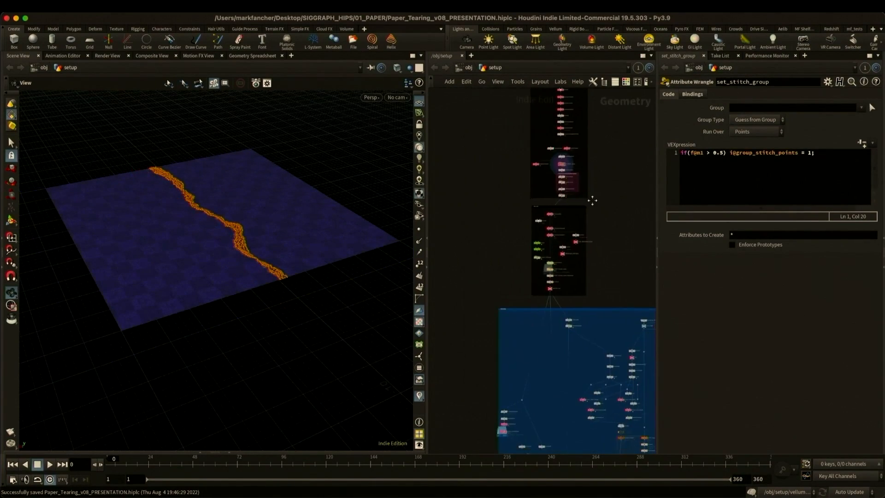
# - Display the vellumcloth1 node in the VELLUM section and examine its cloth constraint settings
pyautogui.scroll(2, 617, 256)
pyautogui.moveTo(617, 256); pyautogui.dragTo(638, 286, button='middle')
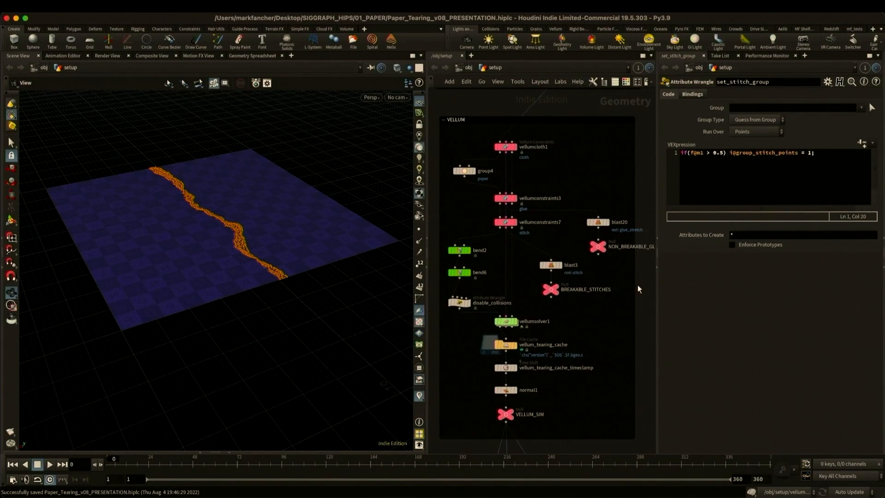
pyautogui.click(511, 150)
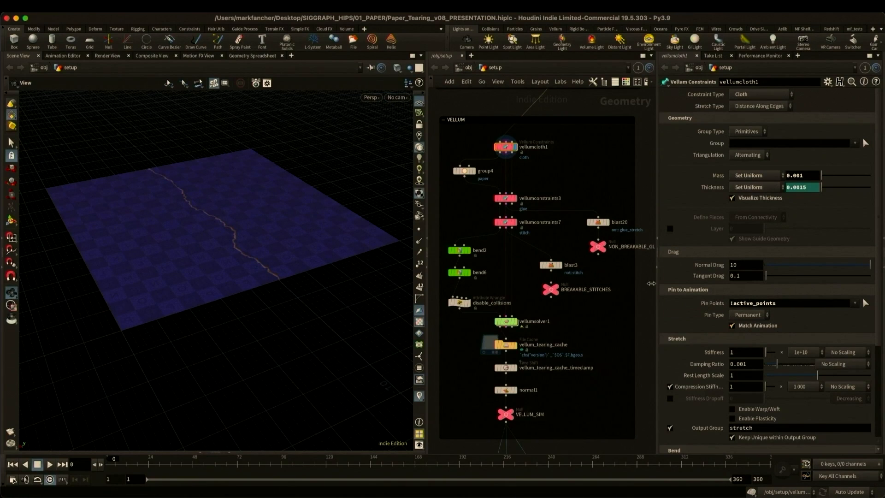
# - Examine the glue search settings of vellumconstraints3 and visualize its class point attribute from the node information
pyautogui.click(516, 198)
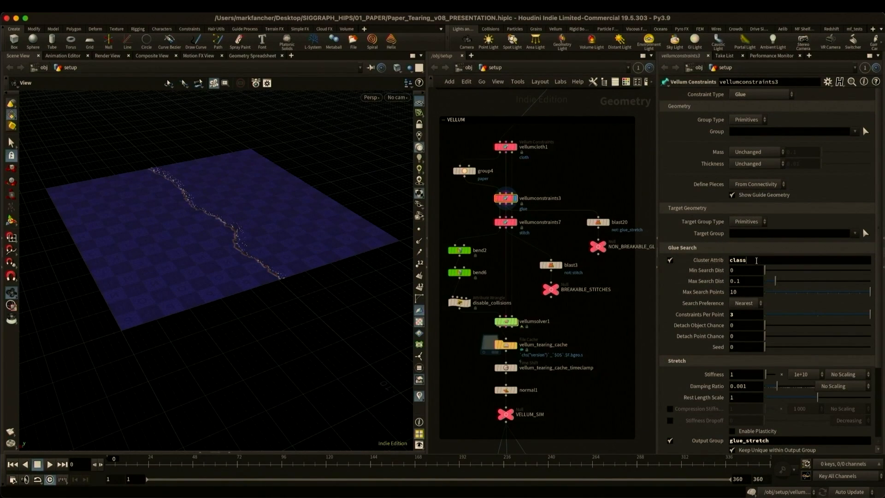
pyautogui.click(722, 263)
pyautogui.moveTo(511, 193); pyautogui.dragTo(509, 190, button='middle')
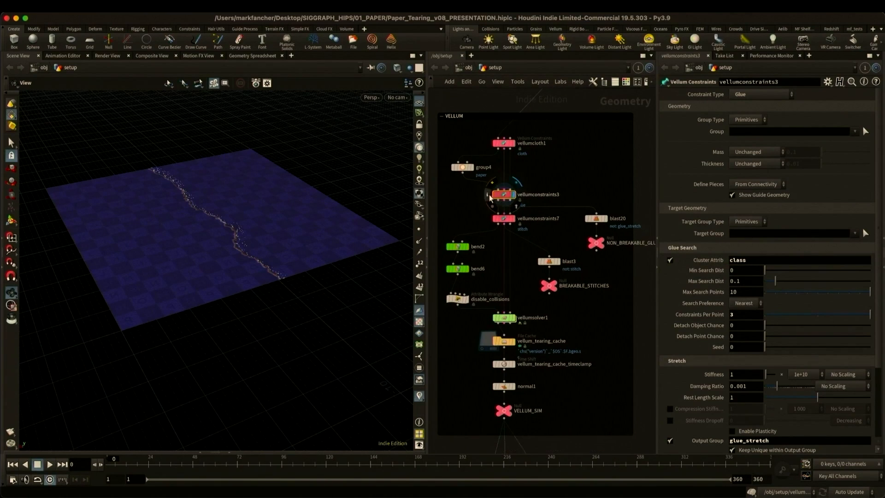
pyautogui.click(489, 195)
pyautogui.click(556, 156)
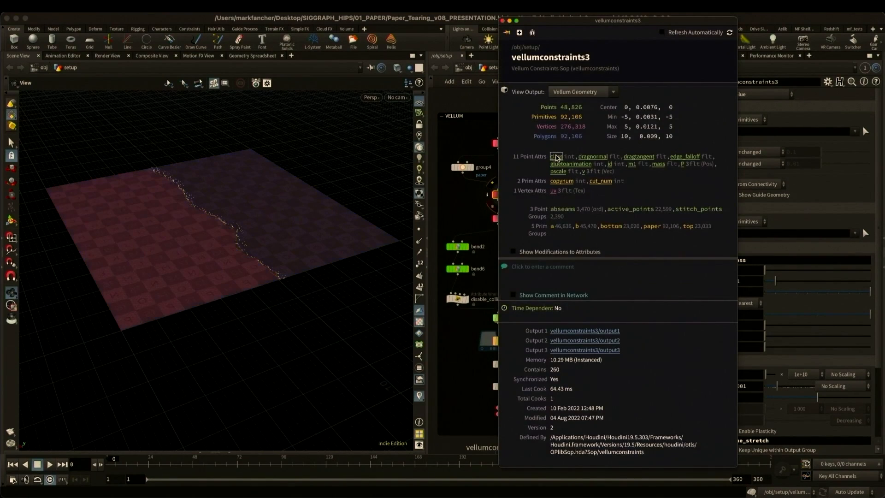
pyautogui.click(502, 21)
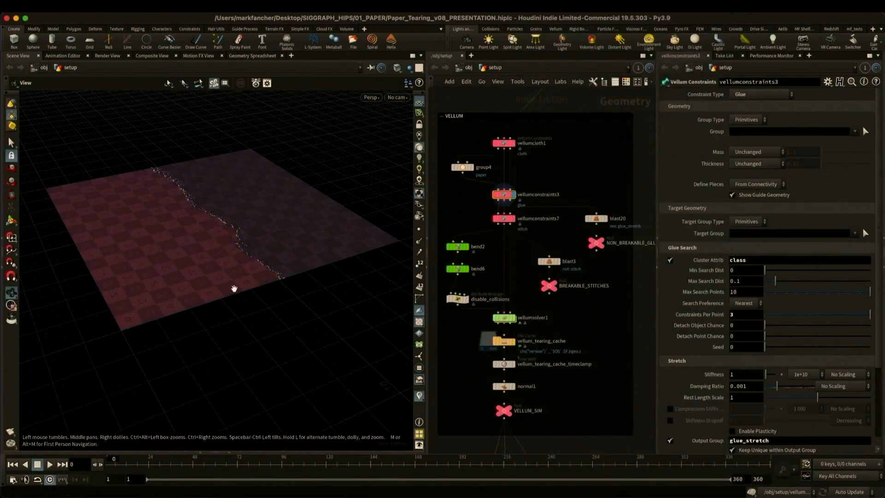
# - Examine the glue constraints between the paper layers up close at the sheet's edge, and return to the full sheet
pyautogui.moveTo(233, 288); pyautogui.dragTo(455, 282, button='right')
pyautogui.moveTo(309, 295); pyautogui.dragTo(266, 253, button='middle')
pyautogui.moveTo(265, 253); pyautogui.dragTo(249, 243)
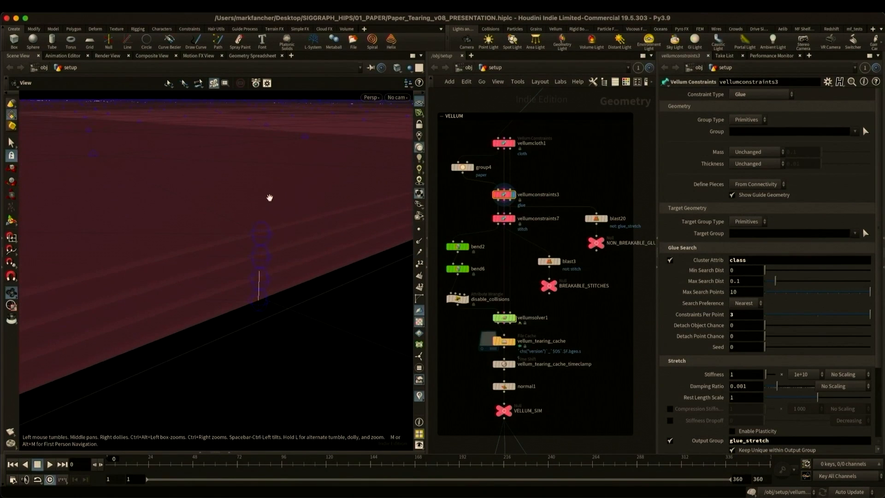
pyautogui.moveTo(270, 198); pyautogui.dragTo(199, 263)
pyautogui.hotkey('ctrl', 's')
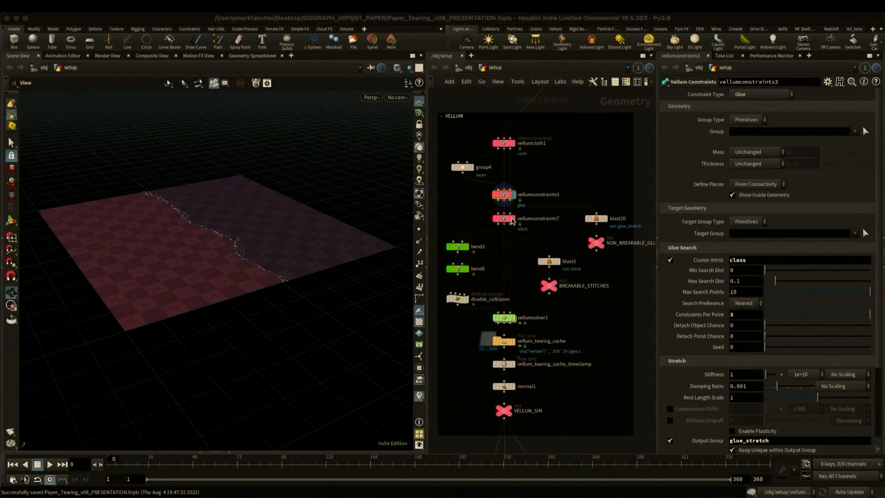
# - Display vellumconstraints7 and check the source group and target group of its stitch constraints
pyautogui.click(515, 219)
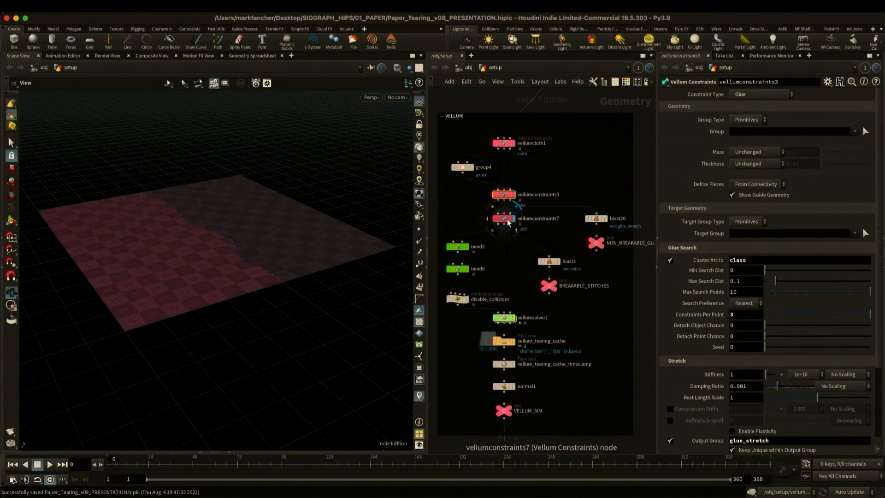
pyautogui.click(509, 221)
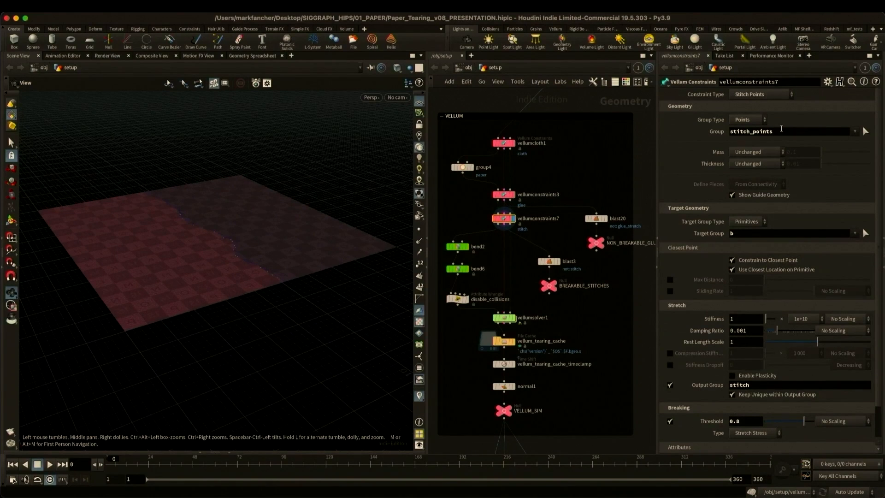
pyautogui.moveTo(782, 129); pyautogui.dragTo(699, 128)
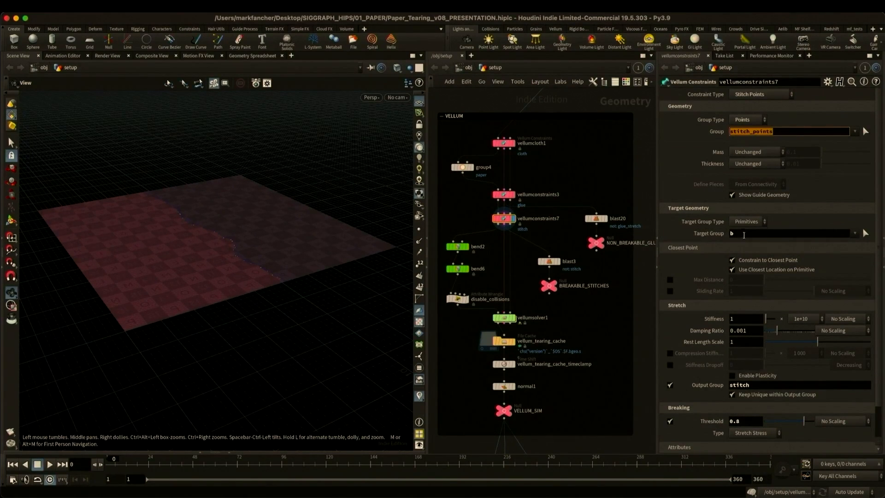
pyautogui.doubleClick(744, 234)
# - Display the BREAKABLE_STITCHES null and examine the stitch lines and the breaking settings of vellumconstraints7
pyautogui.click(556, 286)
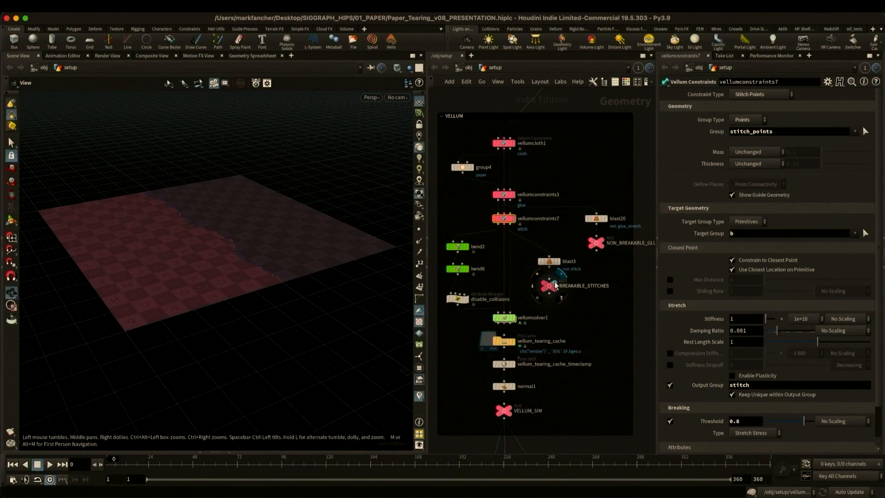
pyautogui.moveTo(195, 228); pyautogui.dragTo(364, 226, button='right')
pyautogui.moveTo(364, 226); pyautogui.dragTo(220, 273)
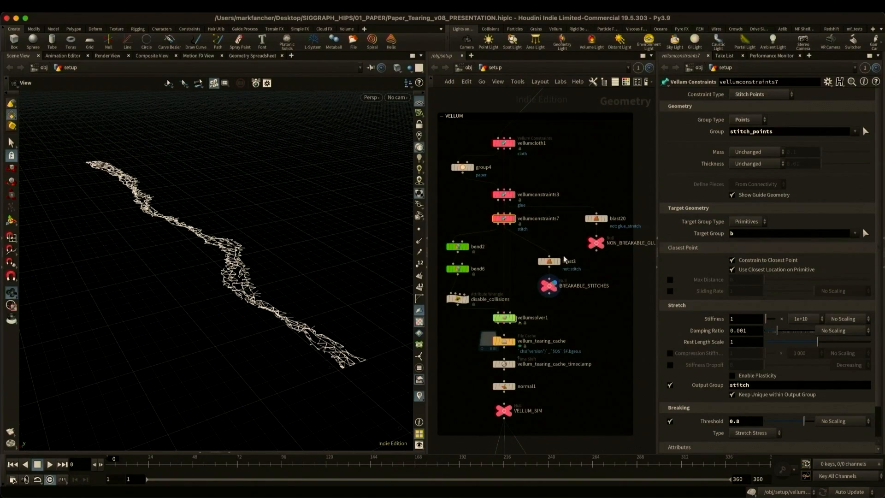
pyautogui.scroll(-3, 700, 364)
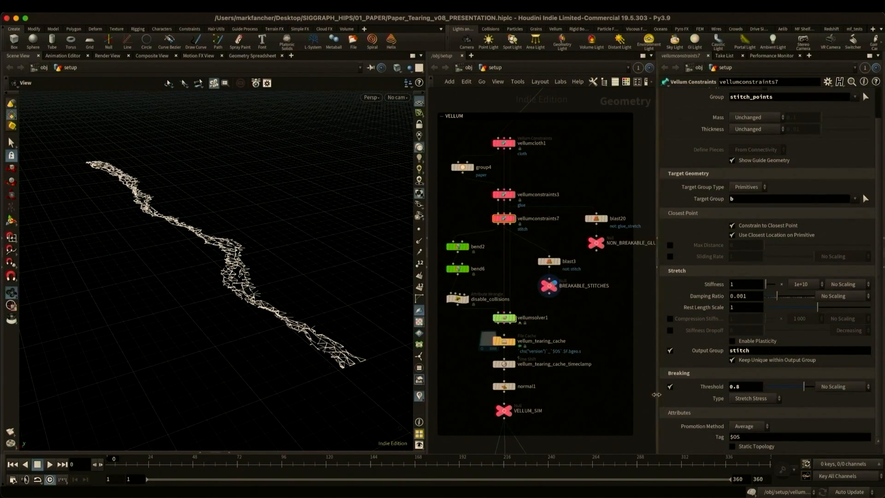
# - Display the bend2 and bend6 deformers and scrub the timeline to examine how they bend each paper half
pyautogui.click(512, 218)
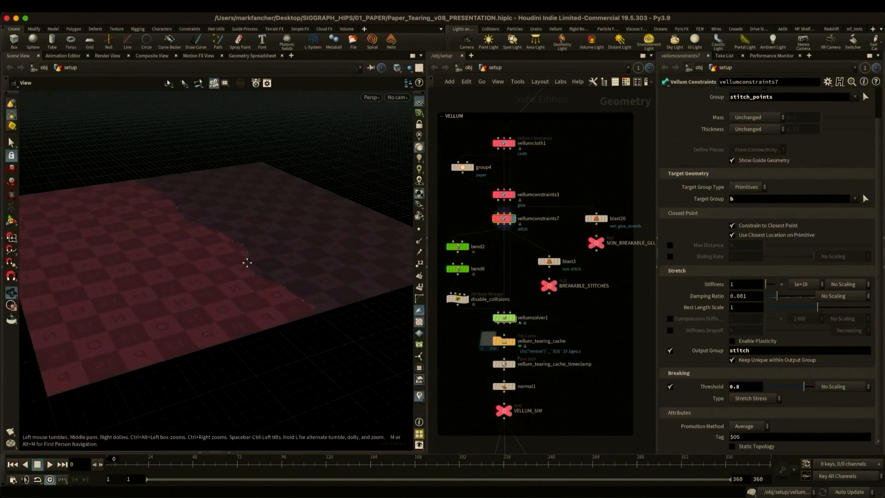
pyautogui.click(468, 271)
pyautogui.click(464, 270)
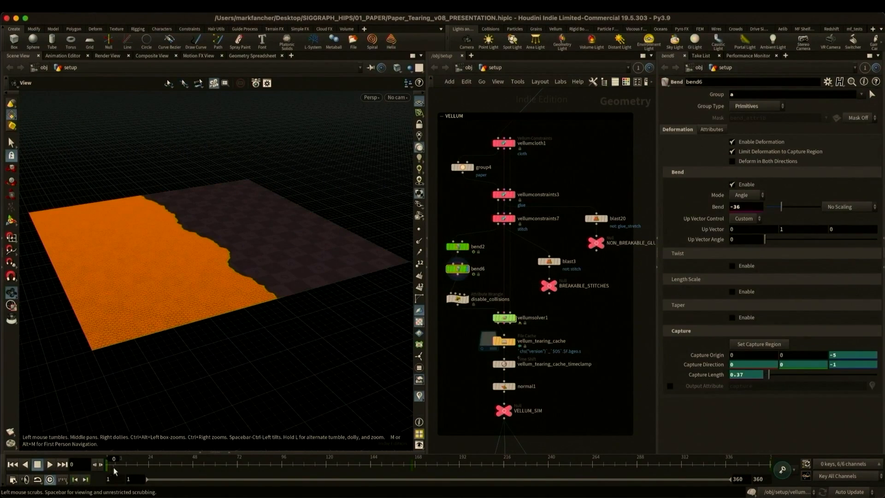
pyautogui.moveTo(114, 471); pyautogui.dragTo(546, 470)
pyautogui.moveTo(180, 272); pyautogui.dragTo(332, 280)
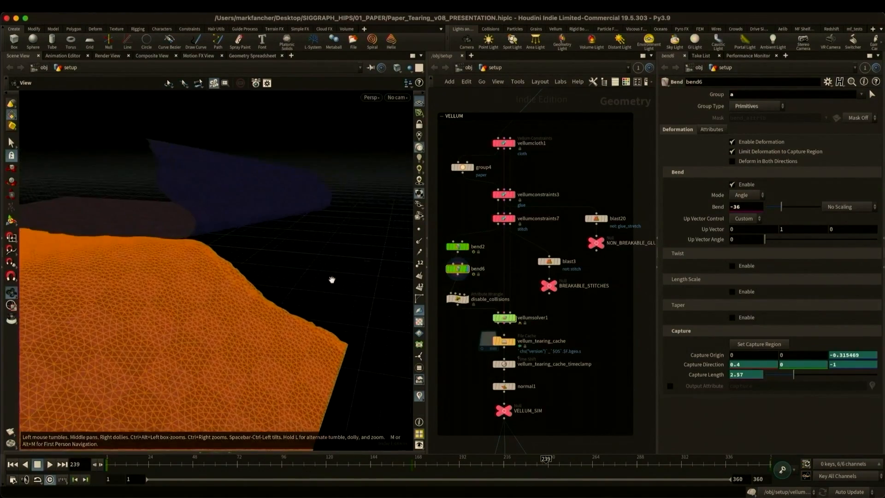
pyautogui.moveTo(546, 461); pyautogui.dragTo(258, 460)
# - Display vellum_tearing_cache and play back the cached tearing simulation, stopping partway through
pyautogui.click(513, 342)
pyautogui.moveTo(168, 464); pyautogui.dragTo(93, 464)
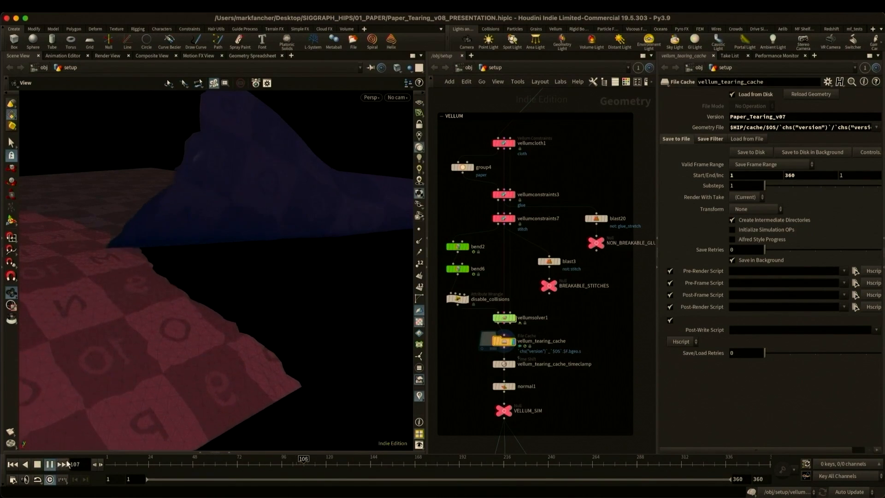
pyautogui.click(37, 465)
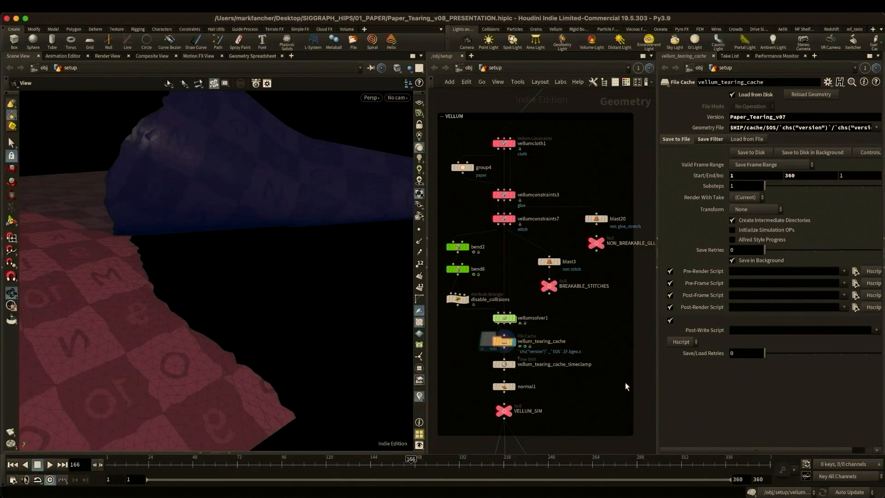
# - Display the debris_mask_solve file cache in the blue network section and examine its debris source points along the tear
pyautogui.moveTo(626, 383); pyautogui.dragTo(630, 158, button='middle')
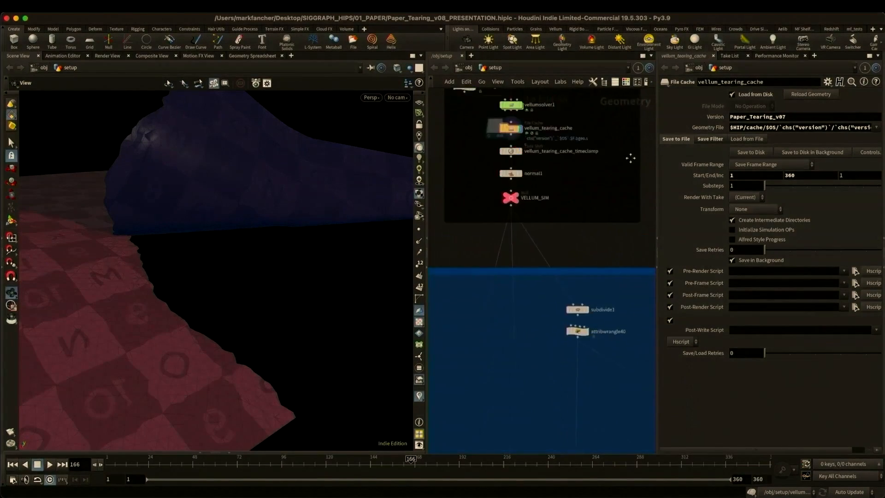
pyautogui.scroll(-5, 599, 193)
pyautogui.moveTo(579, 184); pyautogui.dragTo(532, 265, button='middle')
pyautogui.scroll(-1, 516, 251)
pyautogui.moveTo(437, 284); pyautogui.dragTo(505, 259, button='middle')
pyautogui.scroll(10, 505, 259)
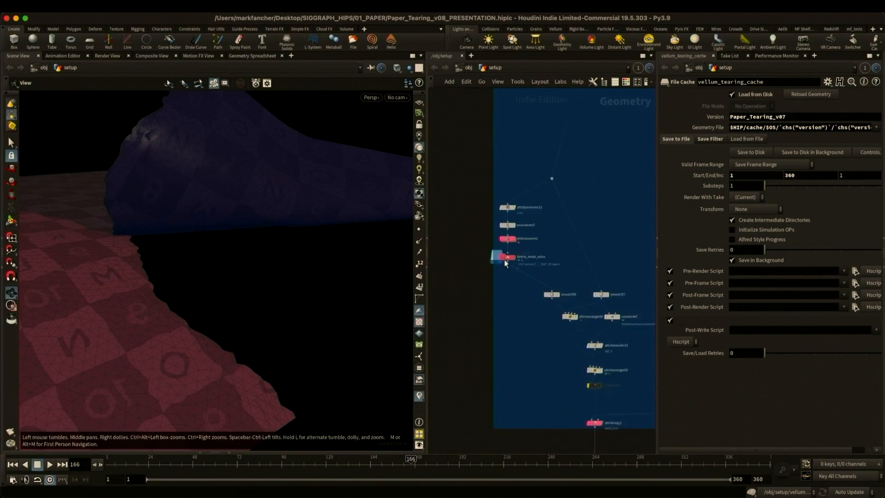
pyautogui.click(516, 259)
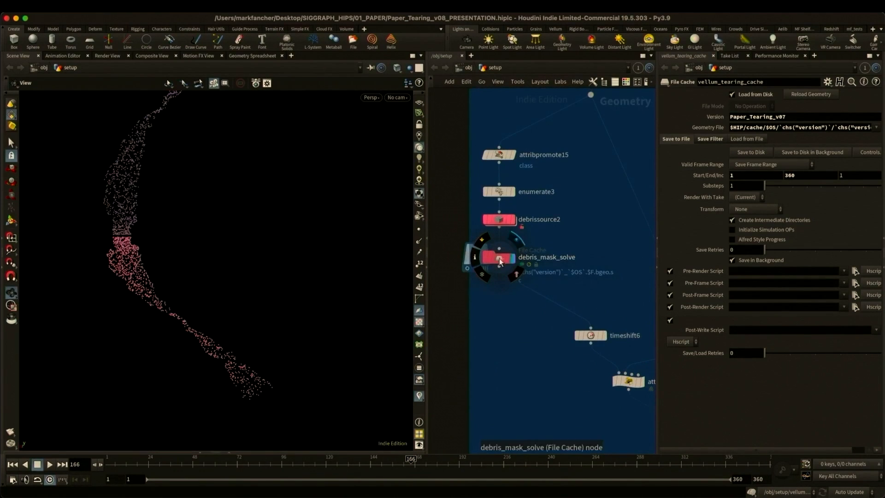
pyautogui.moveTo(179, 268); pyautogui.dragTo(216, 264)
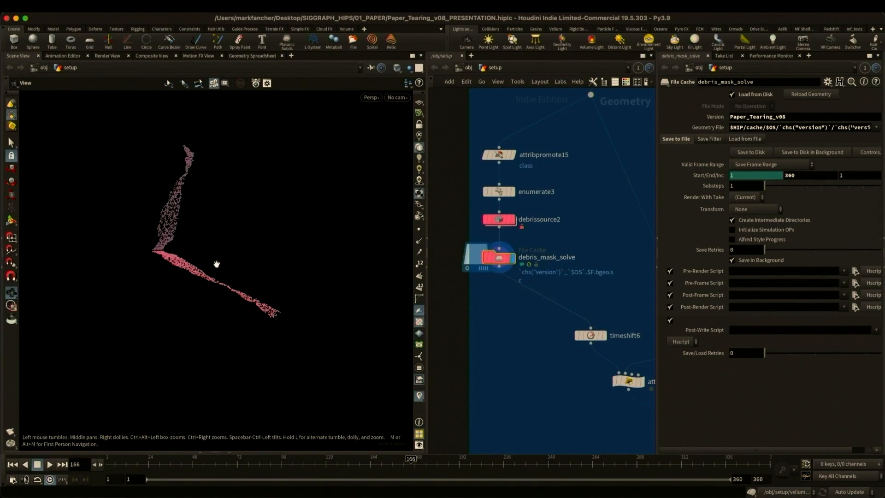
# - Overlay the attribpromote15 paper mesh on the debris_mask_solve points and scrub the timeline to examine how the points follow the tear
pyautogui.moveTo(410, 462); pyautogui.dragTo(215, 460)
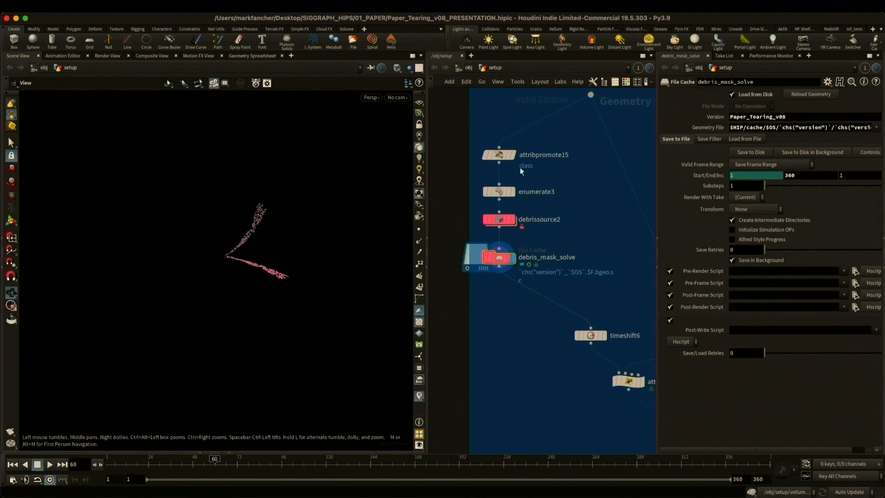
pyautogui.click(511, 156)
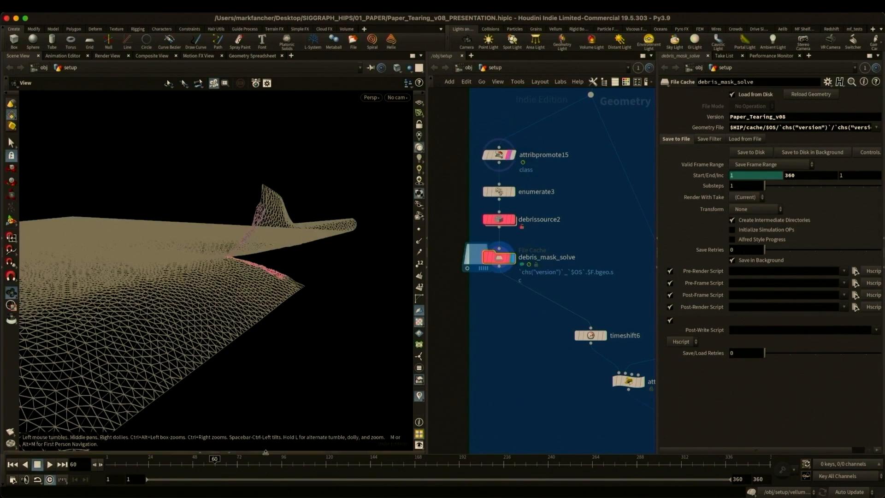
pyautogui.moveTo(215, 462); pyautogui.dragTo(294, 462)
pyautogui.moveTo(244, 264); pyautogui.dragTo(365, 250, button='right')
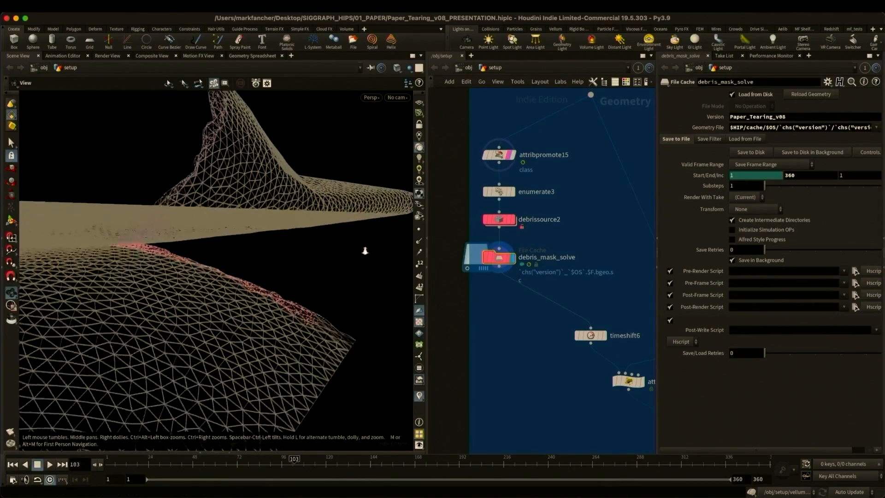
pyautogui.moveTo(366, 250); pyautogui.dragTo(217, 321)
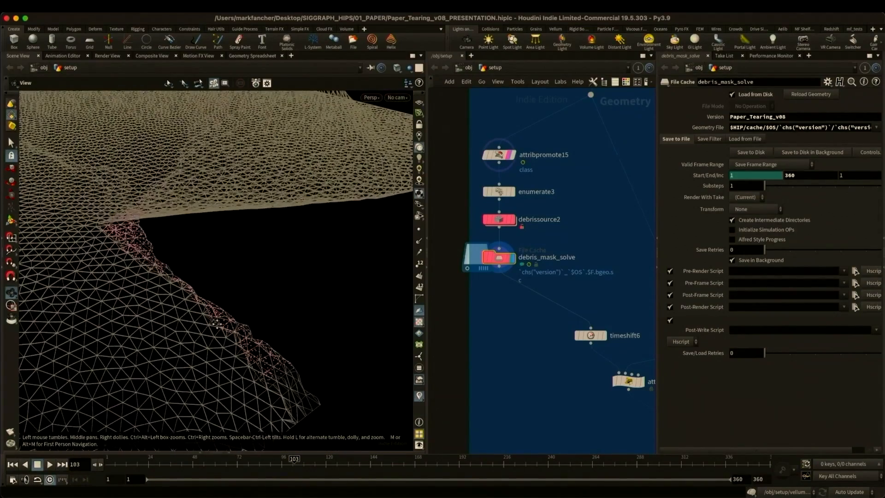
pyautogui.moveTo(315, 462)
pyautogui.mouseDown()
pyautogui.moveTo(383, 460)
pyautogui.moveTo(108, 461)
pyautogui.moveTo(309, 459)
pyautogui.mouseUp()
# - Display attribcopy1 and visualize its mask_torn attribute on the paper
pyautogui.scroll(-5, 484, 273)
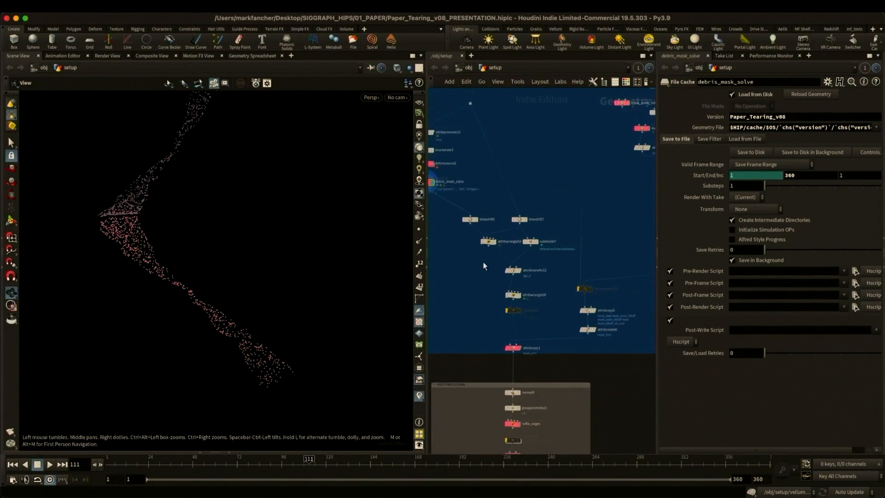
pyautogui.scroll(4, 510, 341)
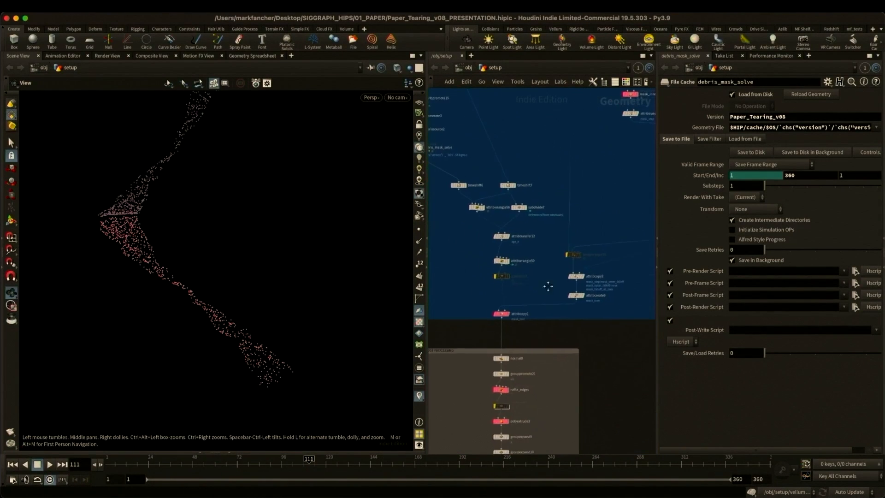
pyautogui.click(499, 314)
pyautogui.click(473, 313)
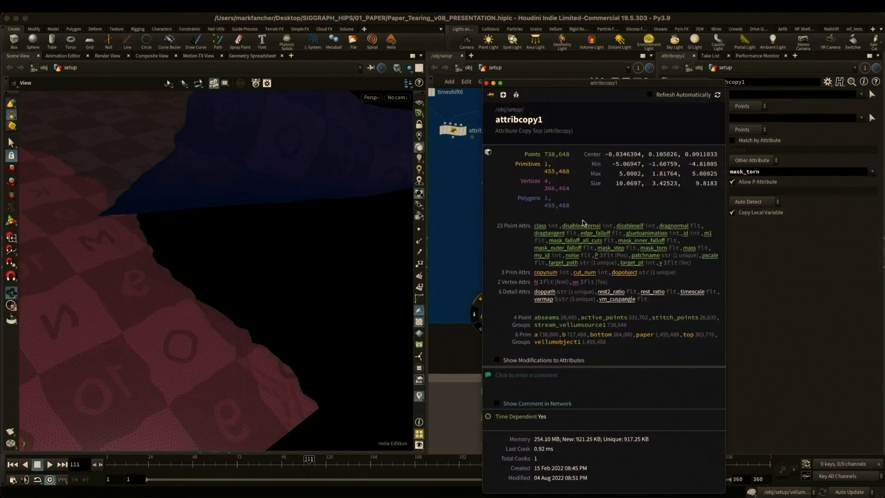
pyautogui.click(654, 248)
pyautogui.click(487, 84)
pyautogui.moveTo(292, 197); pyautogui.dragTo(211, 216)
# - Display mask_outer_falloff1 and visualize its mask_outer_falloff output on the paper
pyautogui.scroll(-5, 594, 336)
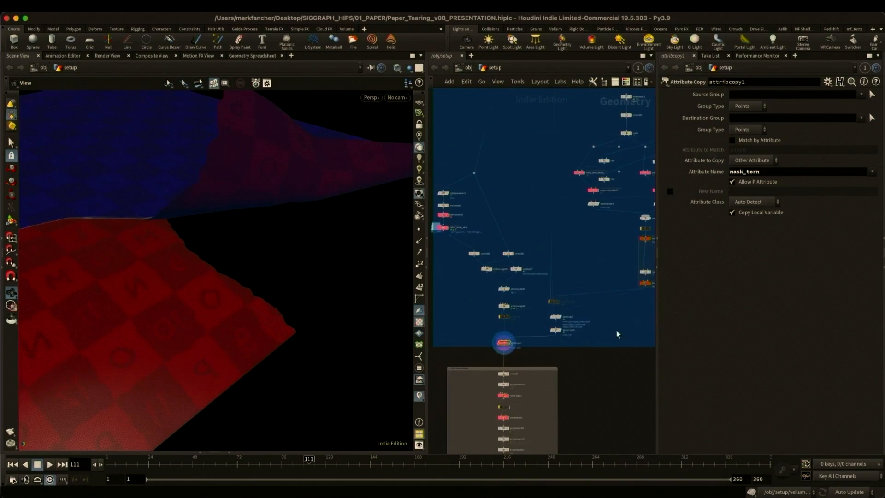
pyautogui.moveTo(617, 332); pyautogui.dragTo(516, 419, button='middle')
pyautogui.scroll(2, 493, 270)
pyautogui.moveTo(492, 269); pyautogui.dragTo(477, 266, button='middle')
pyautogui.click(456, 263)
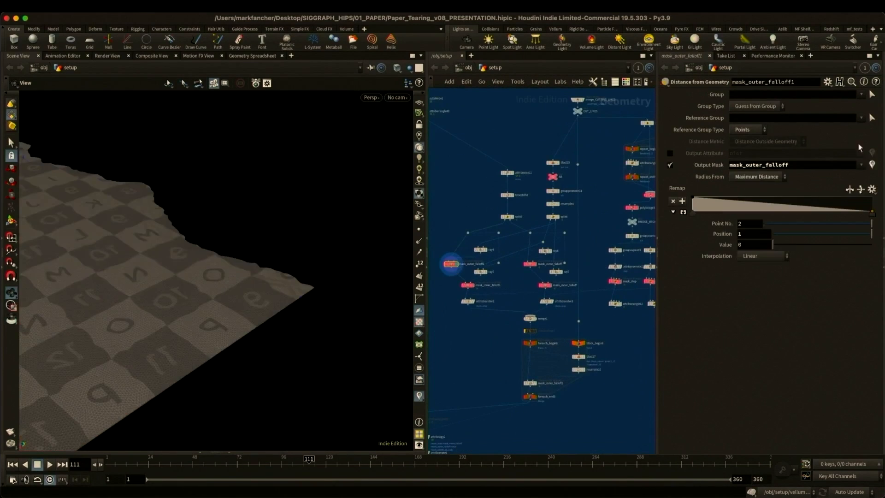
pyautogui.click(871, 165)
pyautogui.moveTo(199, 240); pyautogui.dragTo(105, 225)
# - Display the mask_step wrangle and visualize its mask_step point attribute along the cut strip
pyautogui.moveTo(617, 287); pyautogui.dragTo(525, 287, button='middle')
pyautogui.click(529, 280)
pyautogui.click(518, 287)
pyautogui.click(641, 225)
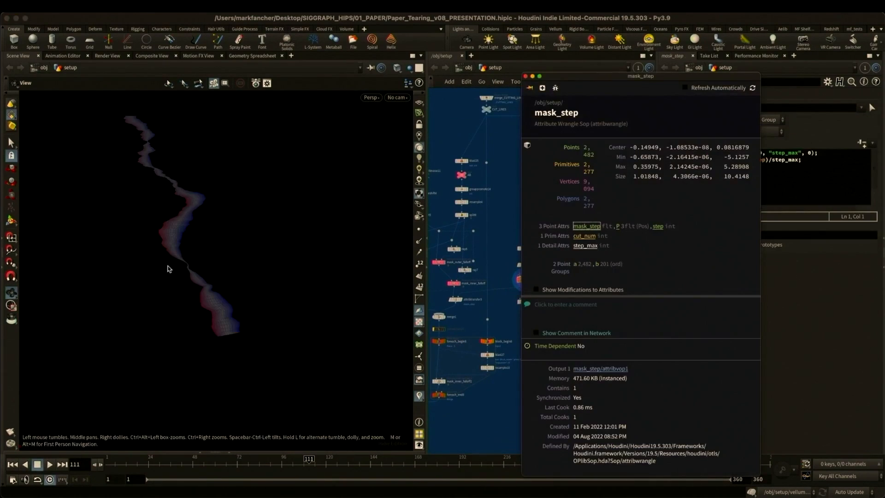
pyautogui.moveTo(167, 267); pyautogui.dragTo(226, 231)
# - Display attribtransfer3 and the matching attribute transfer of the other paper half to examine the transferred mask_step values
pyautogui.moveTo(489, 312); pyautogui.dragTo(560, 295, button='middle')
pyautogui.click(531, 284)
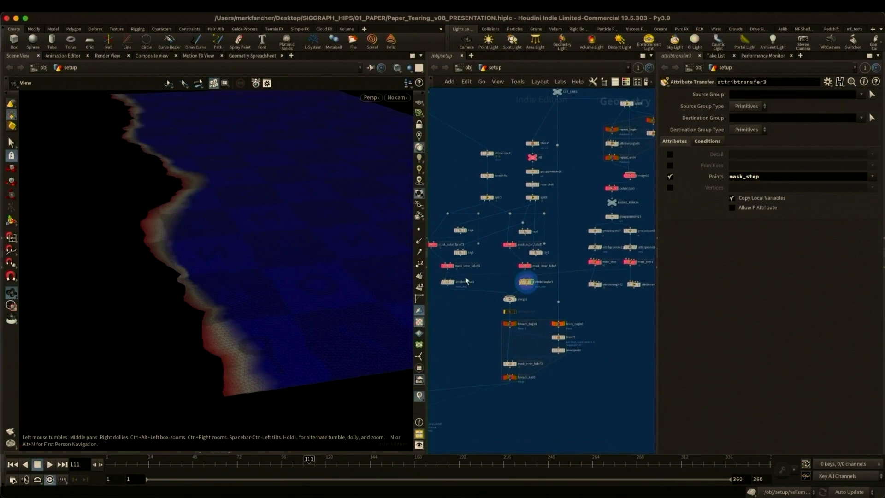
pyautogui.click(452, 283)
# - Display the ruffle_edges wrangle in the post-processing section and examine the ruffled torn edges
pyautogui.scroll(-5, 494, 339)
pyautogui.moveTo(489, 431); pyautogui.dragTo(545, 401, button='middle')
pyautogui.scroll(4, 511, 242)
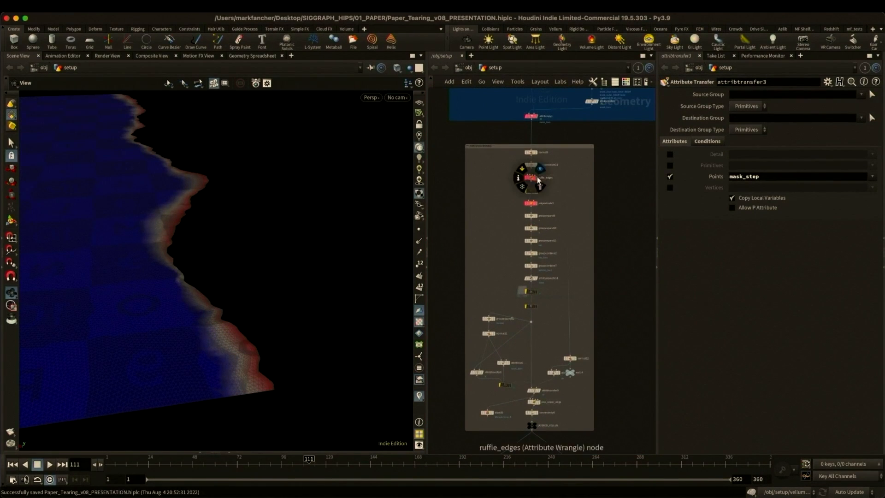
pyautogui.click(540, 169)
pyautogui.moveTo(157, 177); pyautogui.dragTo(229, 174)
# - Display scatter5 and attribtransfer10 to examine the density-based scatter points and their mask_cut_lines transfer
pyautogui.moveTo(615, 319); pyautogui.dragTo(596, 35, button='middle')
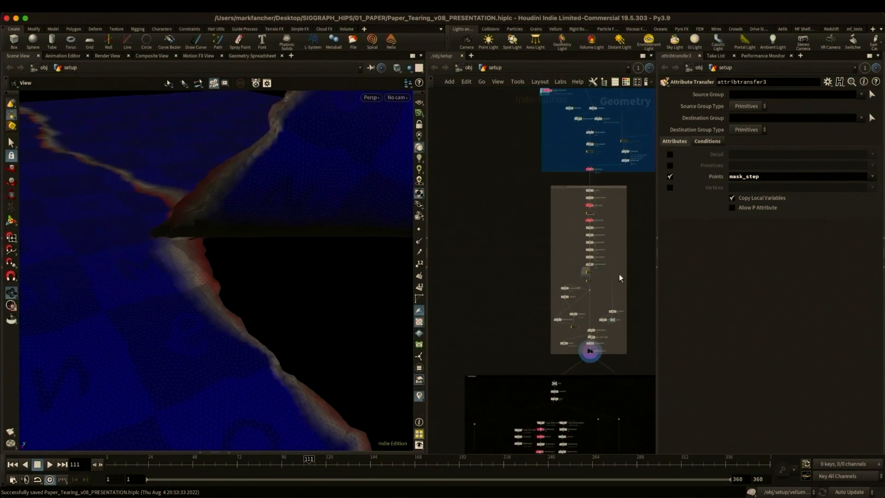
pyautogui.scroll(5, 502, 160)
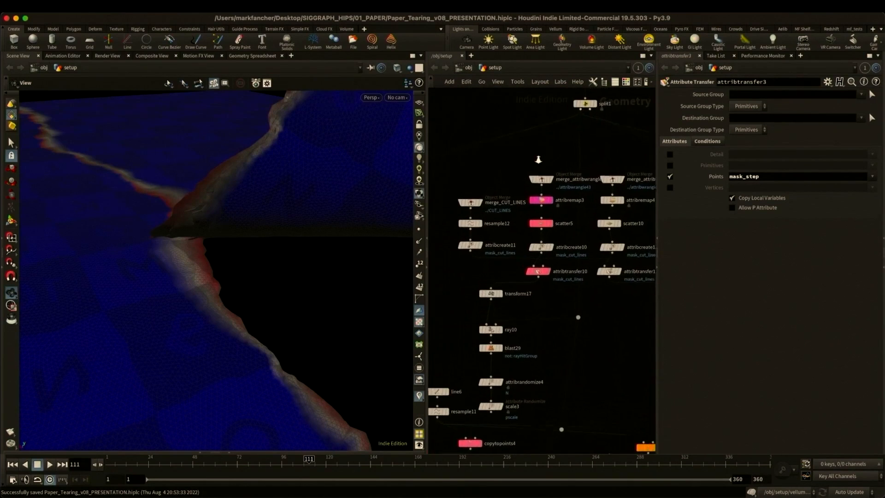
pyautogui.click(534, 214)
pyautogui.click(535, 214)
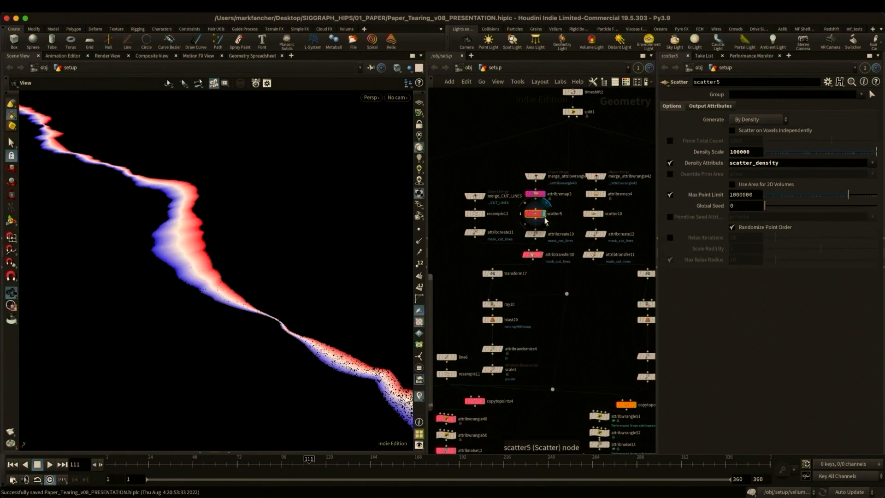
pyautogui.click(543, 255)
pyautogui.moveTo(553, 310); pyautogui.dragTo(571, 253, button='middle')
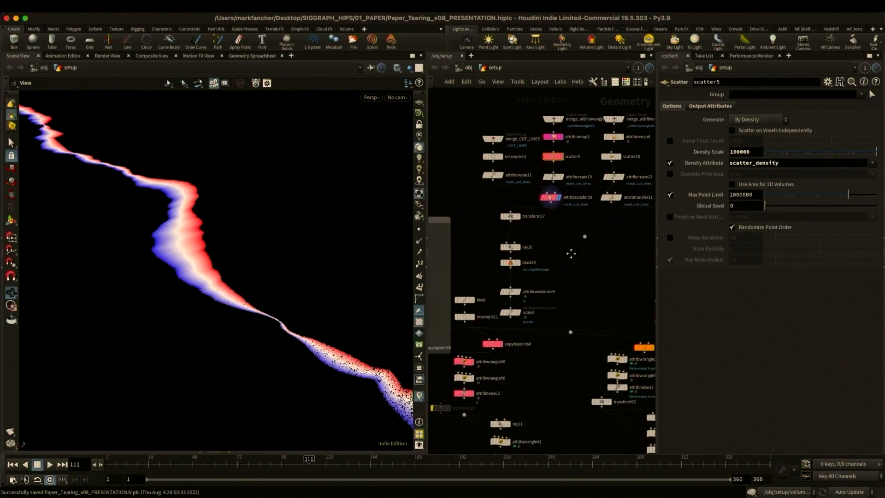
# - Display copytopoints4 and examine the fiber lines copied onto the scattered points
pyautogui.click(502, 344)
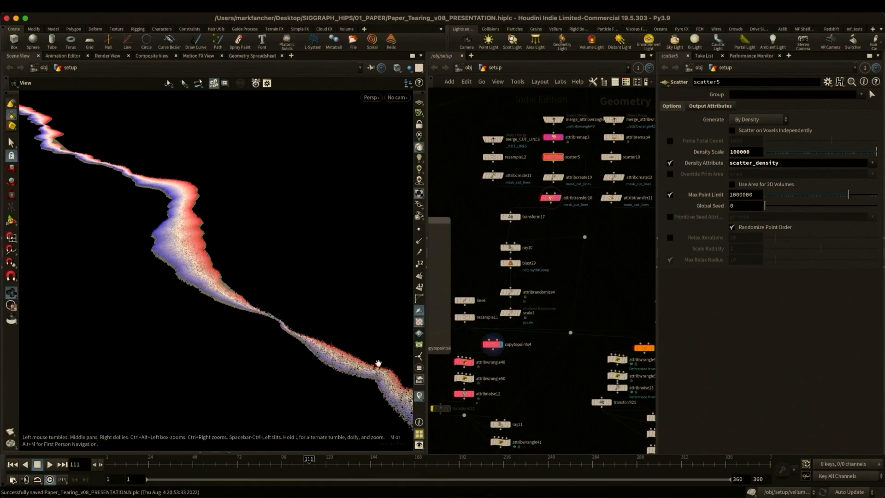
pyautogui.moveTo(378, 363); pyautogui.dragTo(328, 289, button='middle')
pyautogui.moveTo(328, 289); pyautogui.dragTo(364, 299, button='right')
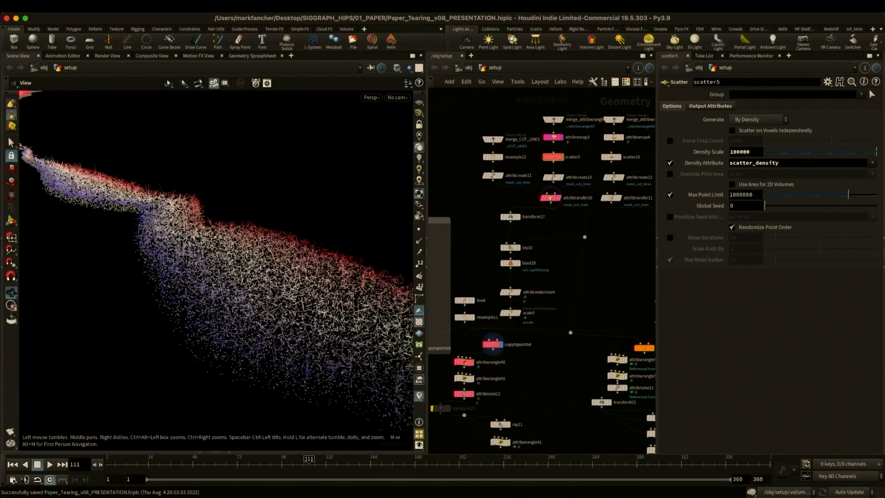
pyautogui.click(494, 344)
# - Display attribwrangle48 and examine its fiber-bending expression and ramp against the viewport result
pyautogui.moveTo(536, 354); pyautogui.dragTo(621, 270, button='middle')
pyautogui.click(557, 279)
pyautogui.click(549, 279)
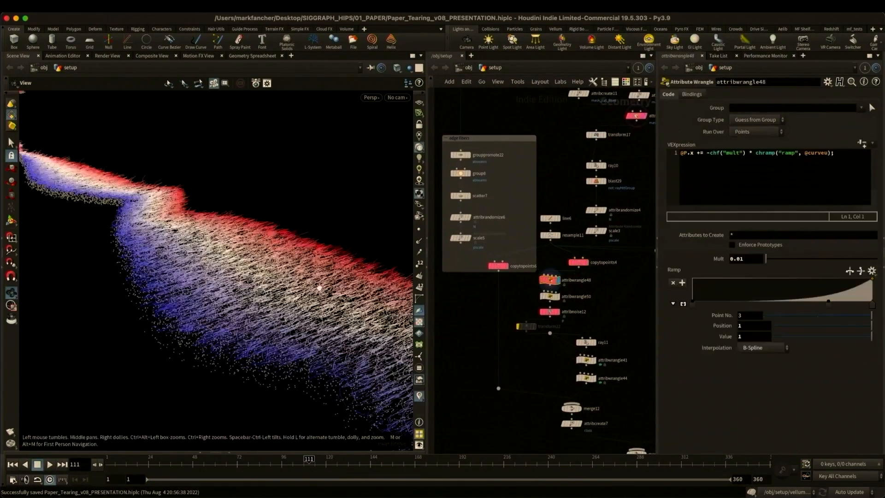
pyautogui.moveTo(322, 286); pyautogui.dragTo(279, 272)
# - Display the copy-to-points node in the edge fibers box and examine the fibers along the paper edges
pyautogui.moveTo(528, 330); pyautogui.dragTo(502, 311, button='middle')
pyautogui.click(533, 278)
pyautogui.click(507, 244)
pyautogui.moveTo(226, 259); pyautogui.dragTo(251, 240)
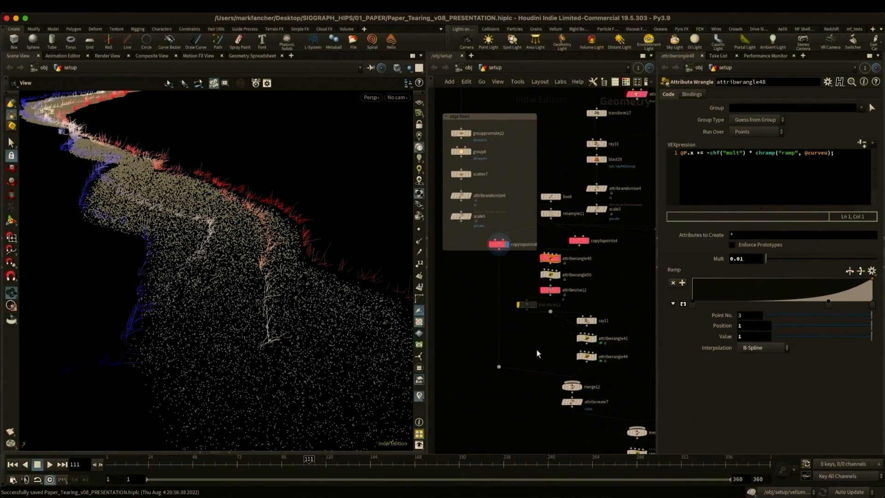
# - Display merge12 and examine the combined inner tear and edge fibers
pyautogui.moveTo(536, 349); pyautogui.dragTo(525, 332, button='middle')
pyautogui.click(554, 363)
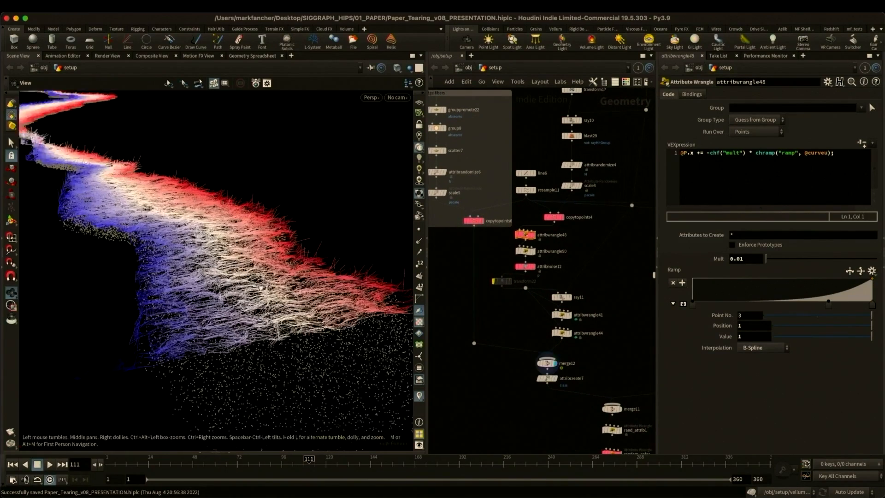
pyautogui.moveTo(261, 288); pyautogui.dragTo(276, 289)
# - Display the fibers merged from both paper halves through the random_color wrangle
pyautogui.moveTo(513, 415); pyautogui.dragTo(460, 326, button='middle')
pyautogui.click(569, 366)
pyautogui.moveTo(594, 261); pyautogui.dragTo(585, 273, button='right')
pyautogui.moveTo(602, 433); pyautogui.dragTo(537, 286, button='middle')
pyautogui.moveTo(538, 306); pyautogui.dragTo(558, 312, button='right')
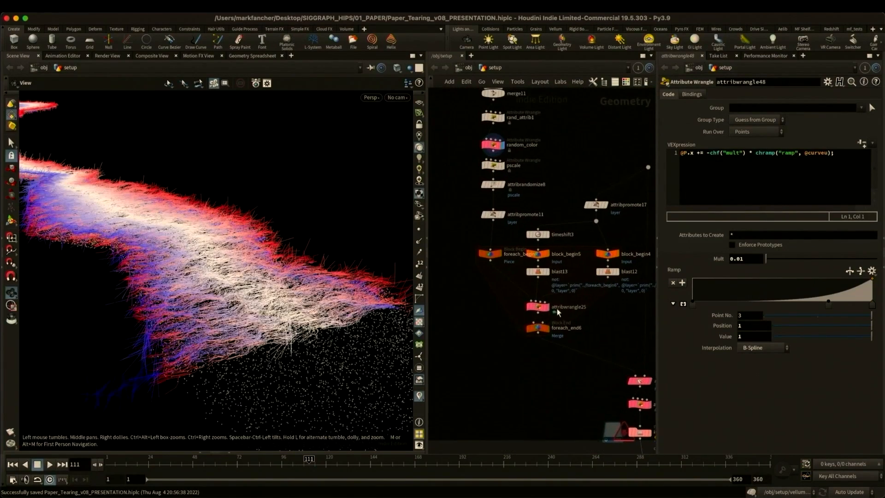
# - Display foreach_end6 and examine the attribwrangle25 code that deforms the fibers with the torn paper
pyautogui.click(548, 307)
pyautogui.click(539, 308)
pyautogui.click(548, 329)
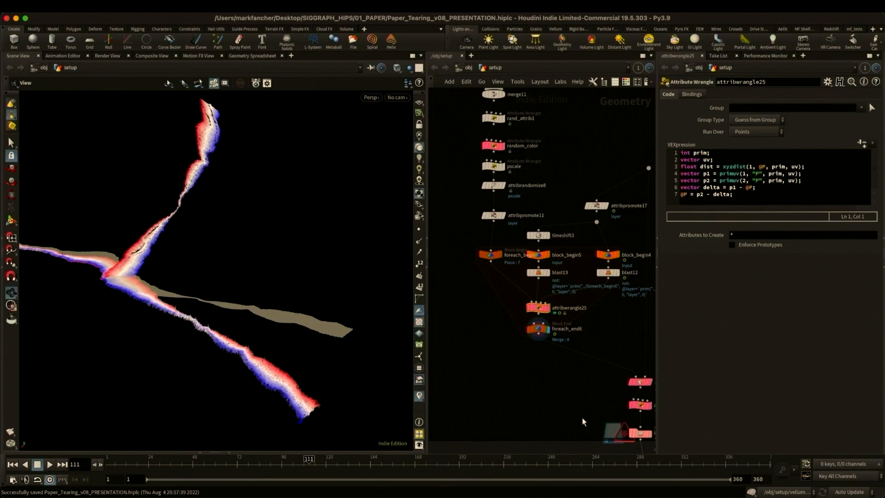
# - Visualize mask_torn on attribtransfer4, and display attribwrangle34 to examine how it removes fibers by their pscale
pyautogui.moveTo(582, 419); pyautogui.dragTo(488, 348, button='middle')
pyautogui.click(556, 312)
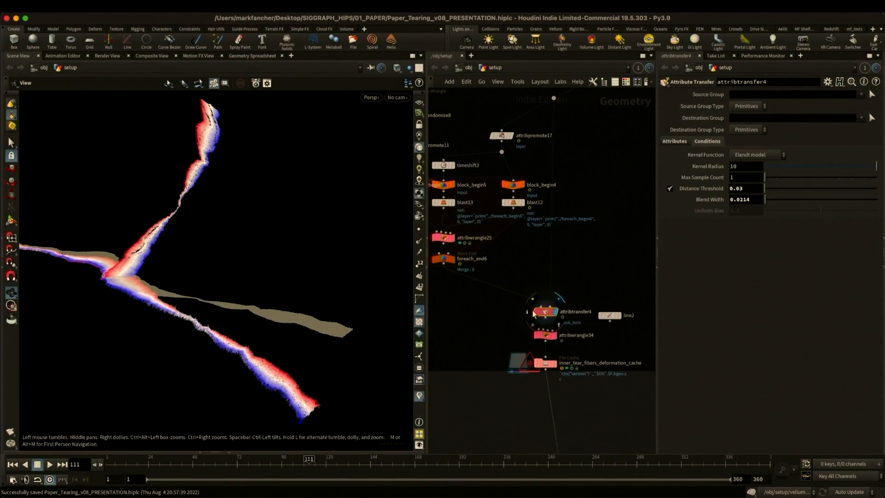
pyautogui.click(529, 312)
pyautogui.click(709, 255)
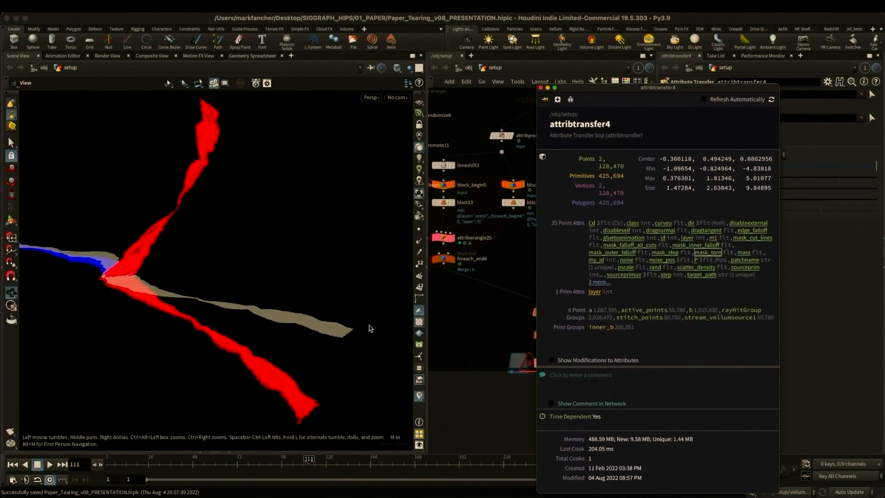
pyautogui.moveTo(107, 242); pyautogui.dragTo(251, 276)
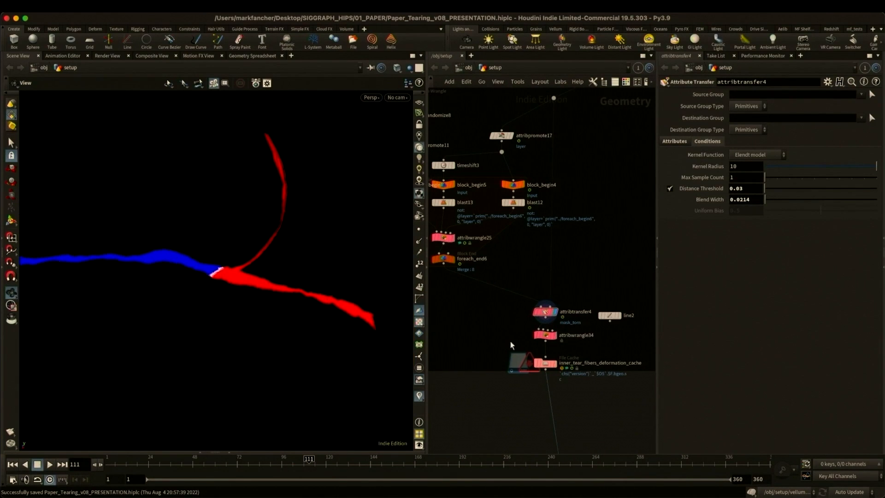
pyautogui.click(545, 339)
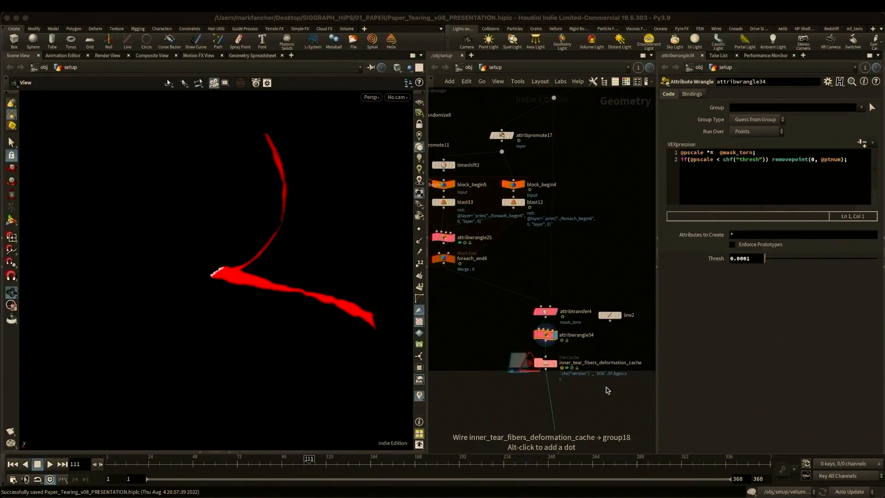
# - Display attribremap2 in the static fibers section and visualize the density attribute remapped from mask_outer_falloff
pyautogui.scroll(-10, 607, 390)
pyautogui.moveTo(572, 397); pyautogui.dragTo(486, 306, button='middle')
pyautogui.scroll(8, 556, 293)
pyautogui.moveTo(559, 245); pyautogui.dragTo(559, 201, button='middle')
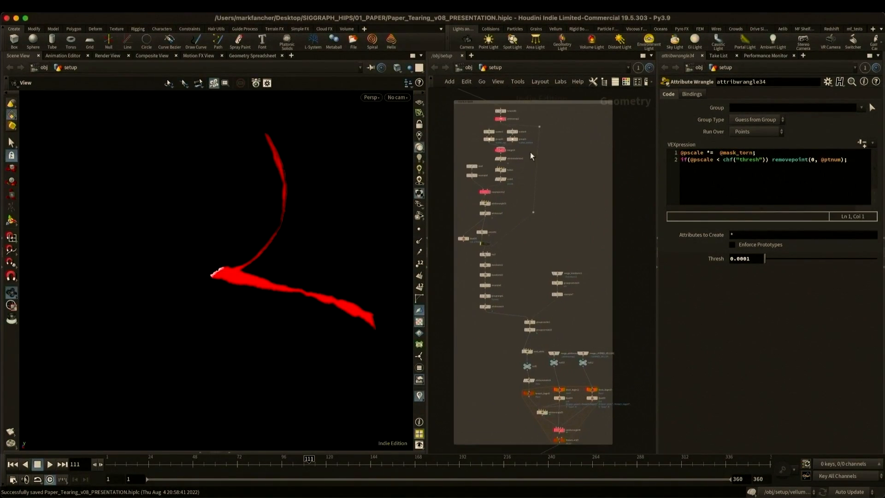
pyautogui.click(505, 118)
pyautogui.middleClick(503, 118)
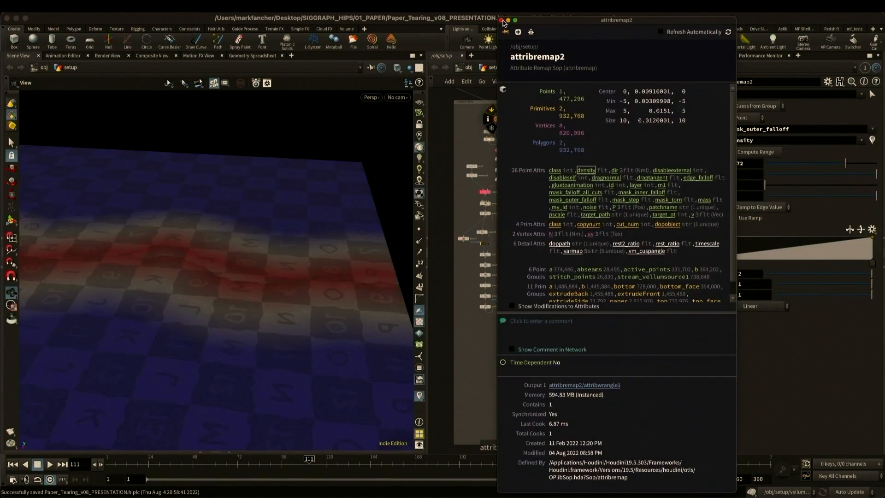
pyautogui.moveTo(307, 263); pyautogui.dragTo(277, 265)
# - Display the highlighted nodes below attribremap2 and examine the static fibers up close
pyautogui.middleClick(503, 150)
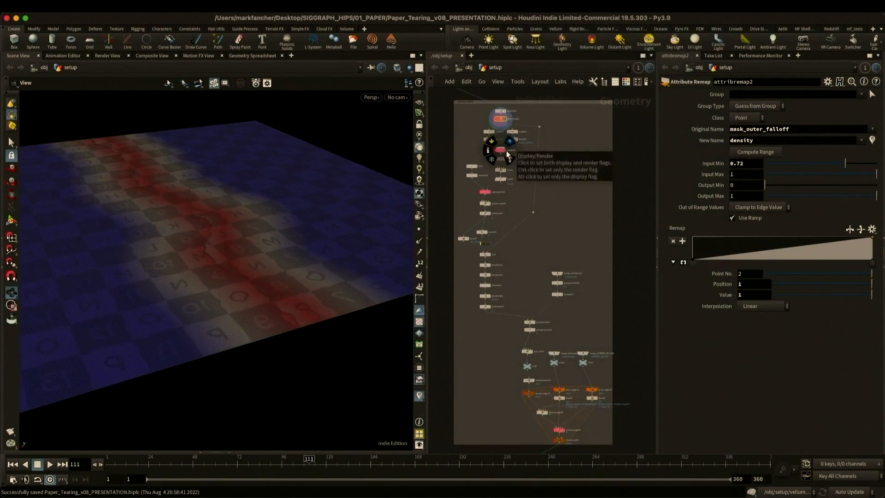
pyautogui.click(489, 192)
pyautogui.moveTo(178, 282); pyautogui.dragTo(462, 265, button='right')
pyautogui.scroll(-5, 461, 265)
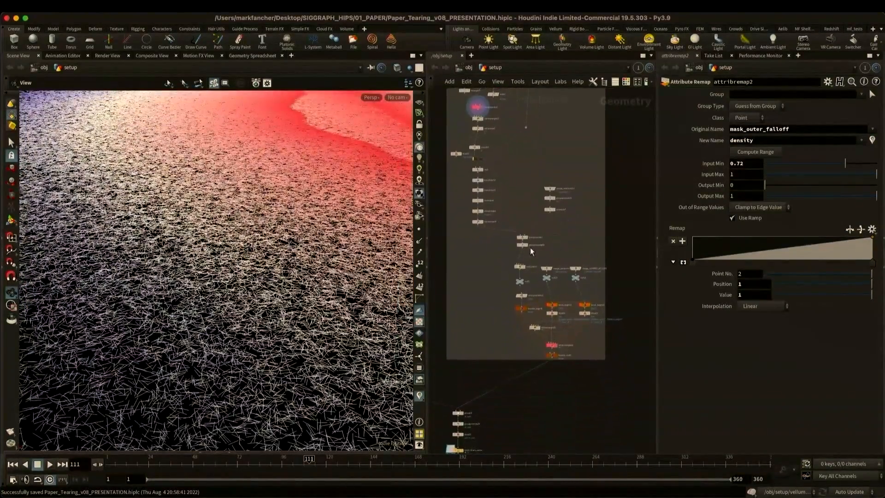
# - Display the for-each end node of the static fibers and examine the attribwrangle55 and attribwrangle49 code with the deformed result
pyautogui.click(525, 268)
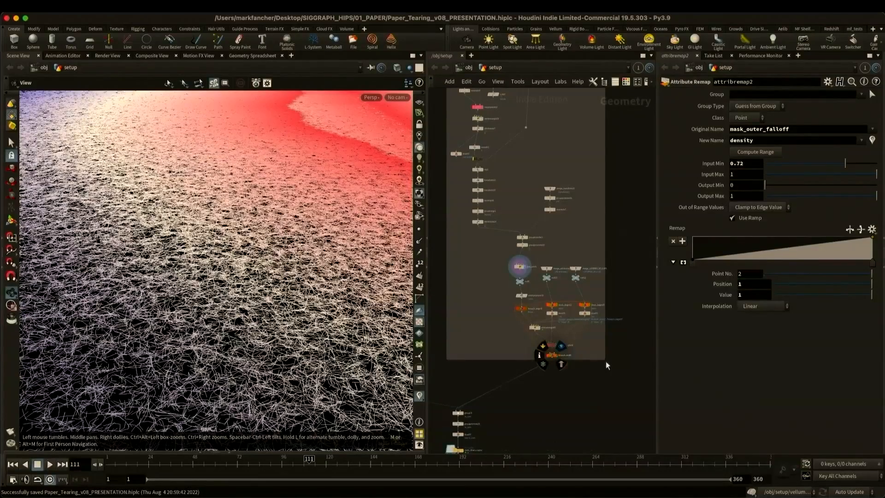
pyautogui.click(558, 356)
pyautogui.click(537, 329)
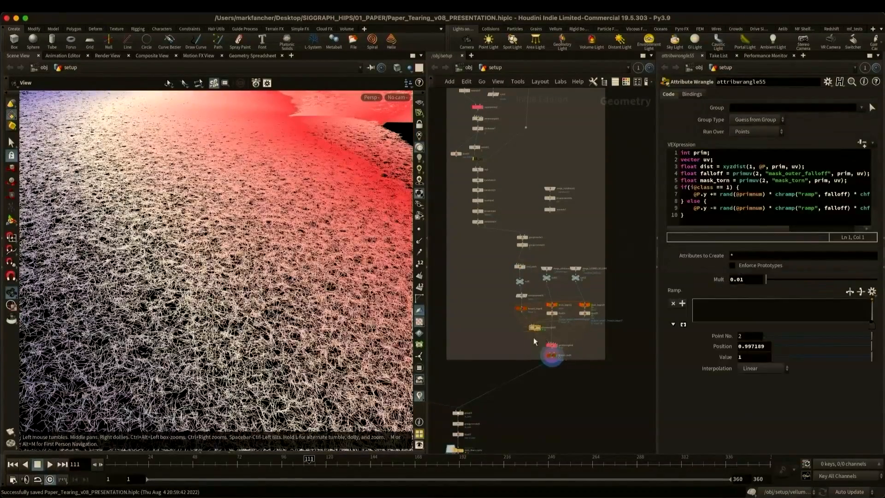
pyautogui.moveTo(586, 349); pyautogui.dragTo(587, 351)
pyautogui.moveTo(362, 147); pyautogui.dragTo(139, 235, button='right')
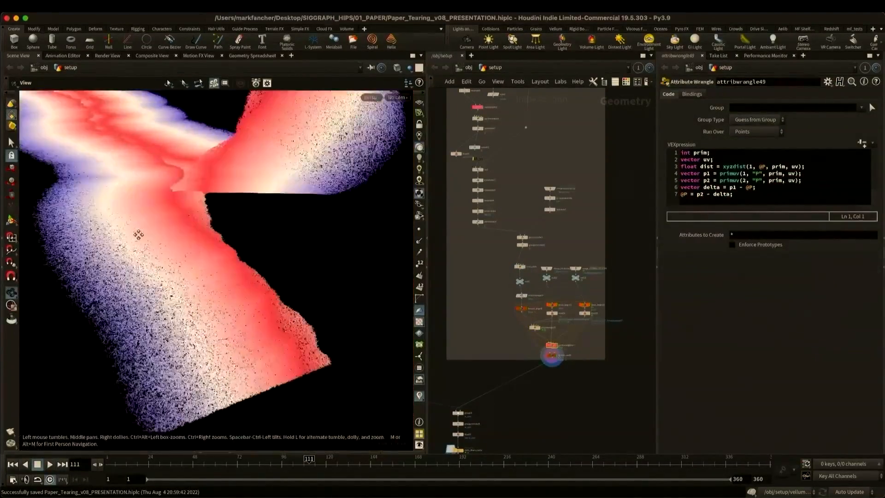
pyautogui.moveTo(139, 235); pyautogui.dragTo(188, 252, button='middle')
# - Display volumebound1 and examine the bounding shape it generates
pyautogui.moveTo(534, 390); pyautogui.dragTo(538, 250, button='middle')
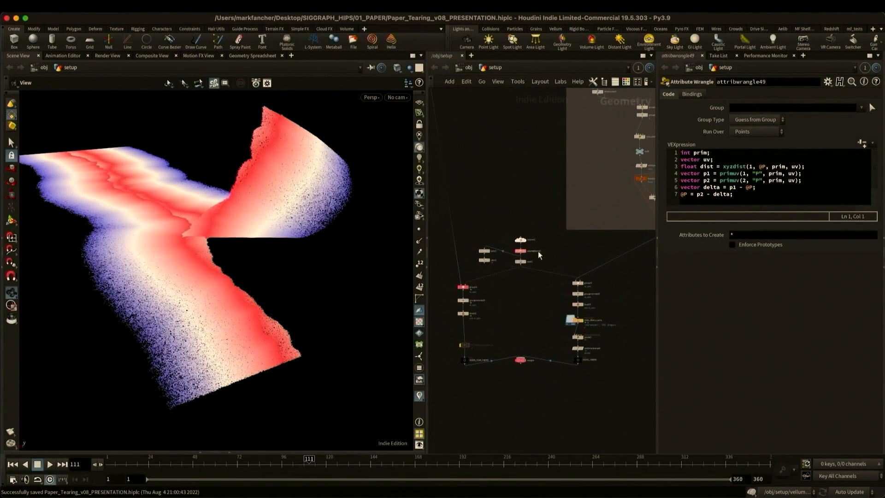
pyautogui.click(525, 250)
pyautogui.moveTo(395, 244); pyautogui.dragTo(318, 205)
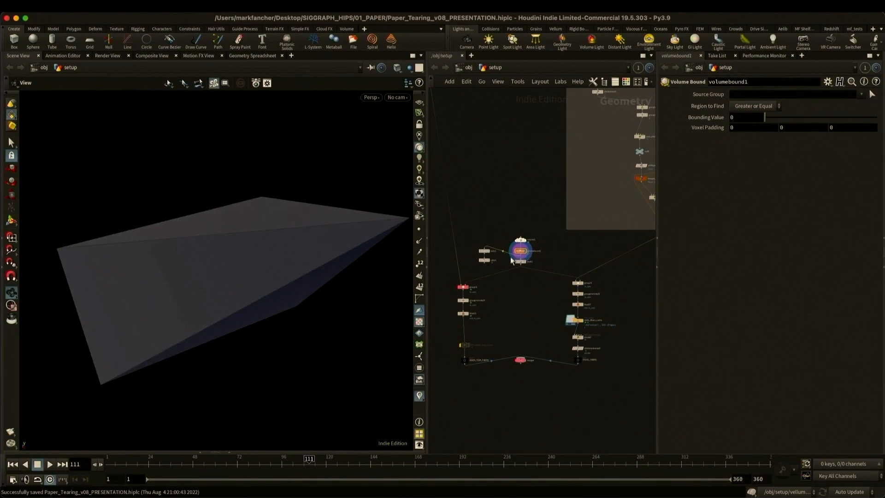
# - Display the bounded inner tear fibers branch and static_fibers_cache to examine the fibers grouped by the bounding shape
pyautogui.click(468, 287)
pyautogui.click(468, 313)
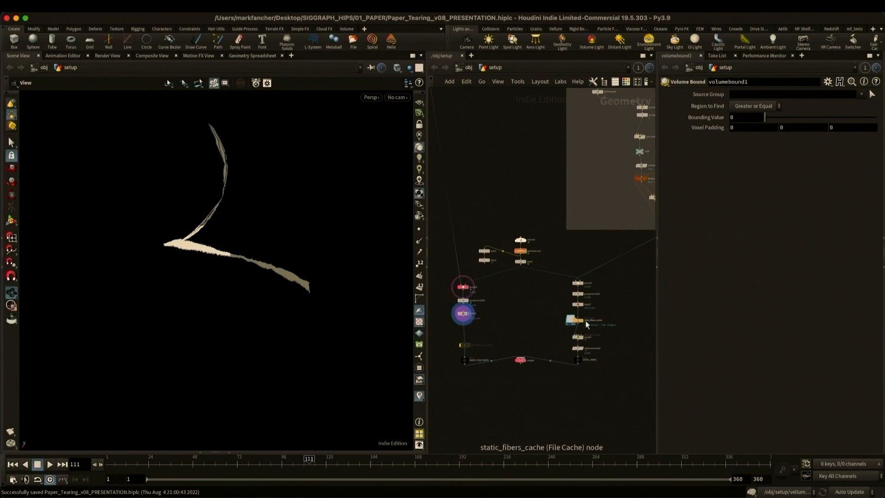
pyautogui.click(586, 321)
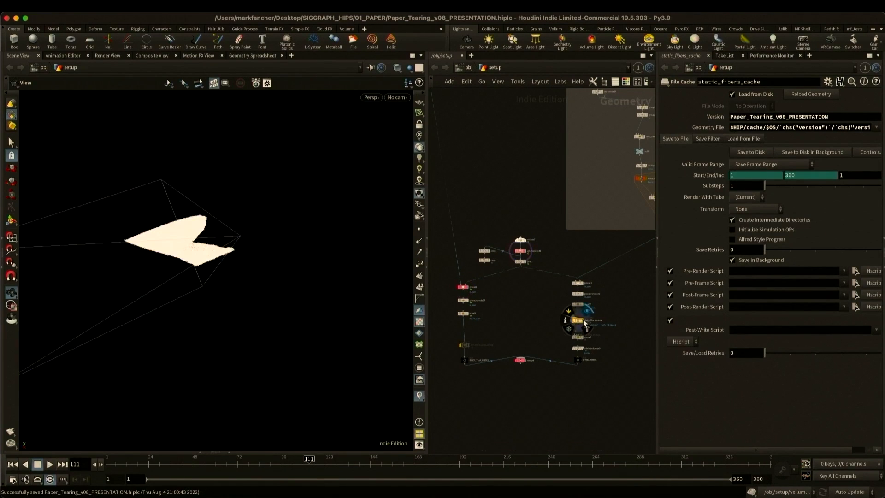
# - Display merge4 with the INNER_TEAR_FIBERS and STATIC_FIBERS inputs and scrub the timeline to examine the combined fibers
pyautogui.click(521, 361)
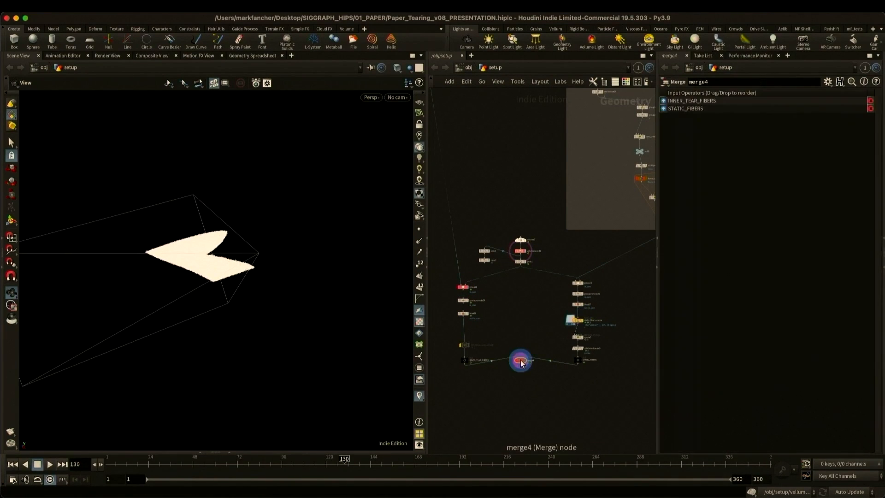
pyautogui.moveTo(212, 465); pyautogui.dragTo(243, 467)
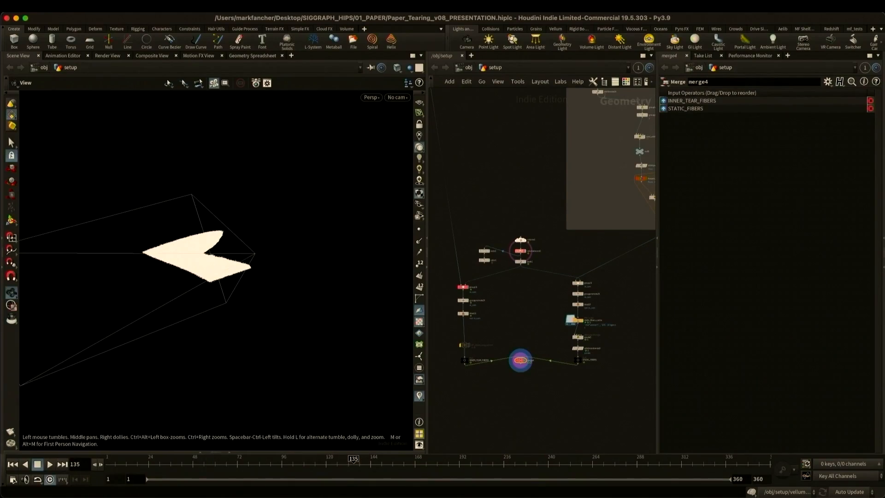
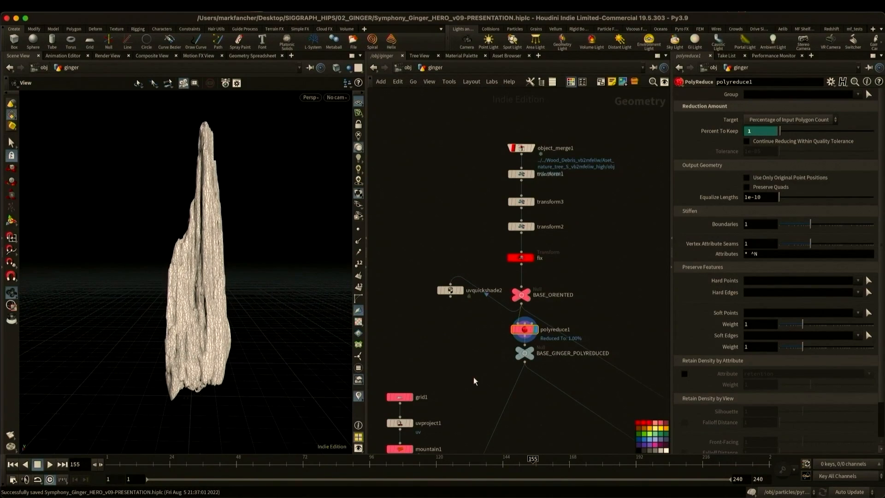
# - Display grid1, mountain1 and polyextrude1 in turn to examine how the ginger's cutting surface is built
pyautogui.scroll(-10, 474, 375)
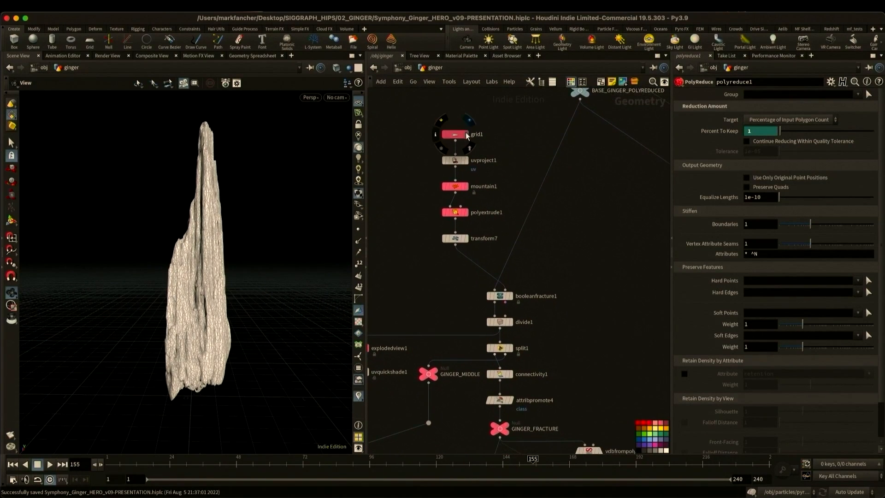
pyautogui.click(467, 135)
pyautogui.moveTo(164, 258); pyautogui.dragTo(227, 287)
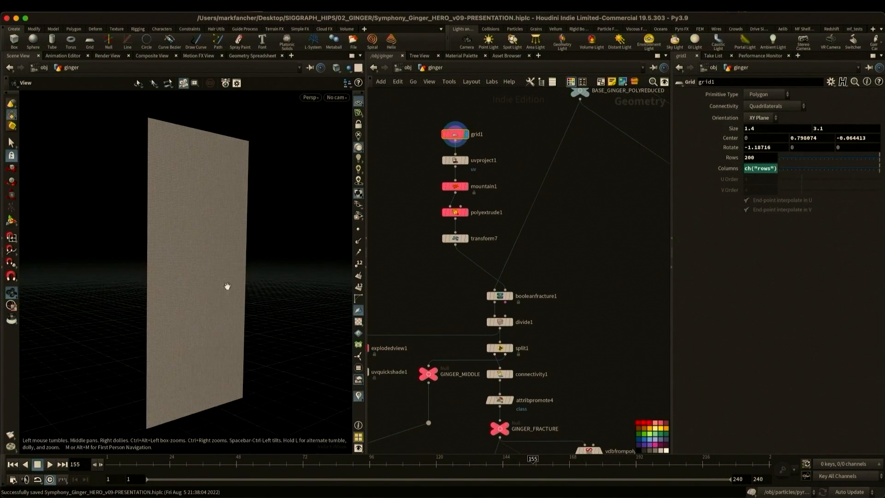
pyautogui.click(467, 187)
pyautogui.click(467, 212)
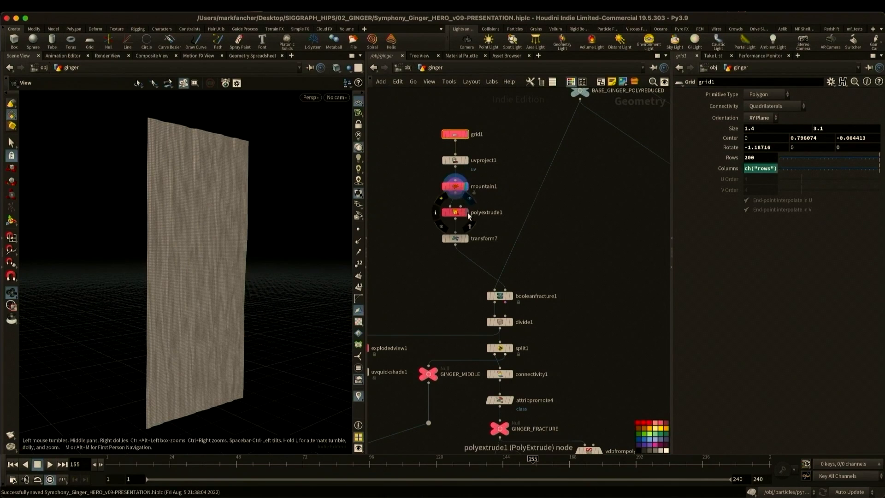
# - Display booleanfracture1 and explodedview1 to examine the fractured ginger pieces from several angles
pyautogui.scroll(-1, 464, 321)
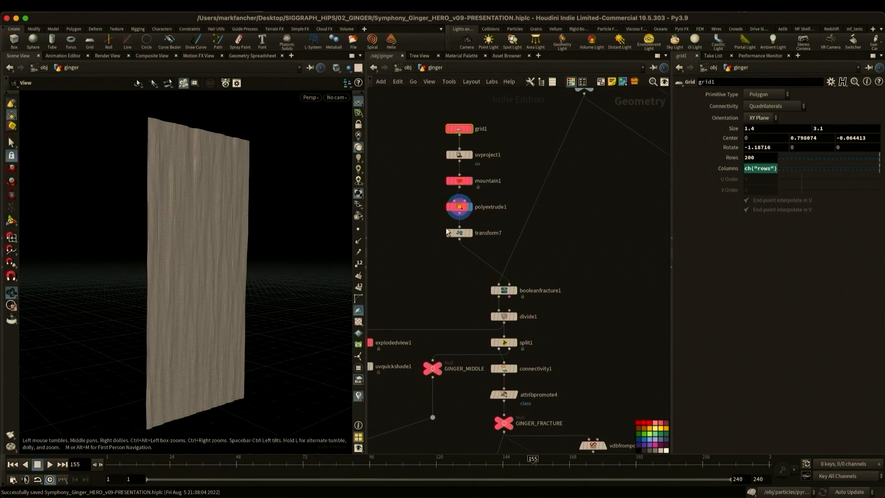
pyautogui.click(515, 291)
pyautogui.moveTo(216, 295); pyautogui.dragTo(230, 296)
pyautogui.moveTo(437, 305); pyautogui.dragTo(513, 274, button='middle')
pyautogui.click(446, 311)
pyautogui.moveTo(170, 264); pyautogui.dragTo(177, 317)
# - Display scatter4 in the static fibers network and examine the points scattered on the outside group
pyautogui.scroll(-5, 540, 279)
pyautogui.scroll(-5, 540, 280)
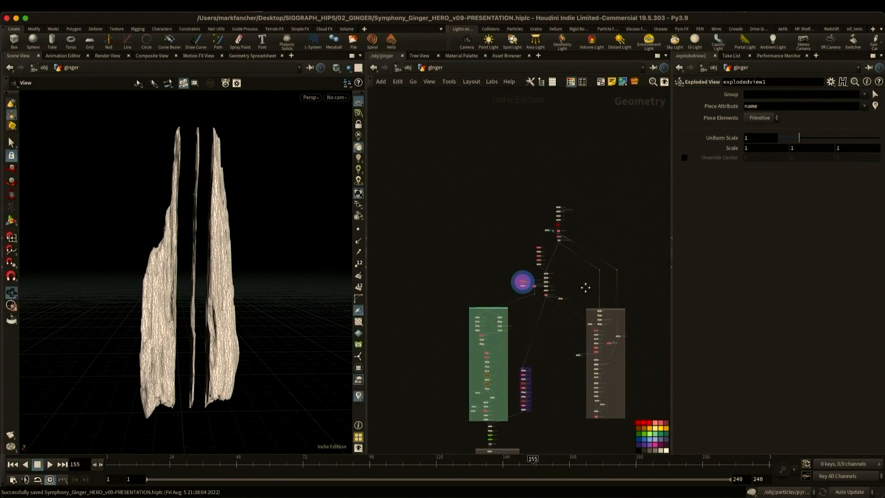
pyautogui.moveTo(600, 328); pyautogui.dragTo(517, 247, button='middle')
pyautogui.scroll(5, 520, 246)
pyautogui.moveTo(548, 272); pyautogui.dragTo(546, 240, button='middle')
pyautogui.scroll(2, 546, 239)
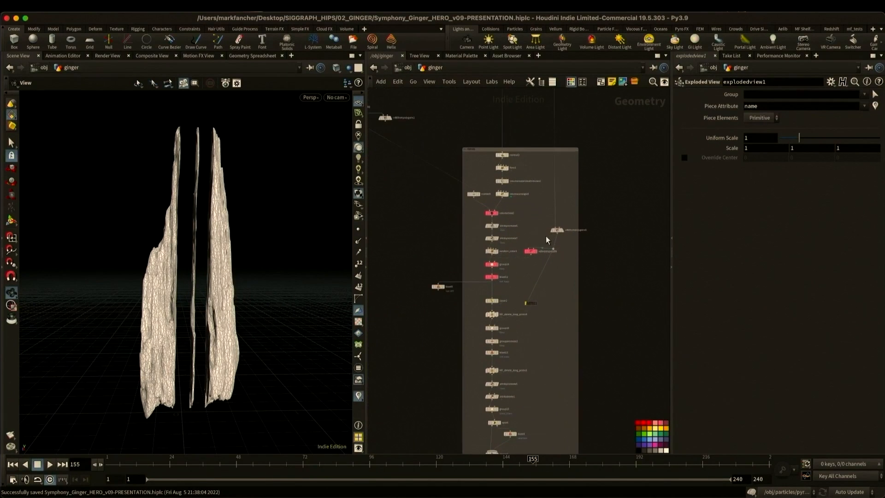
pyautogui.click(473, 184)
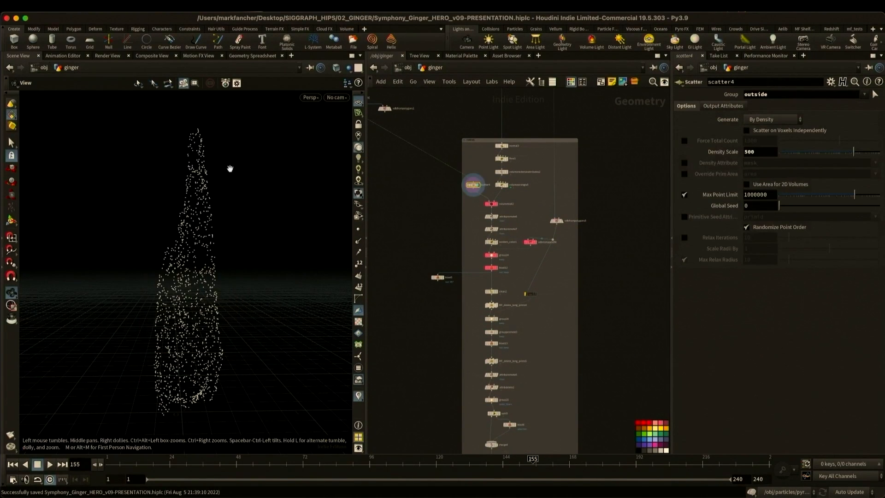
# - Show point normals on normal3 and examine the flow1 code, the rasterized v volume and the volumewrangle5 noise code
pyautogui.click(501, 146)
pyautogui.click(359, 240)
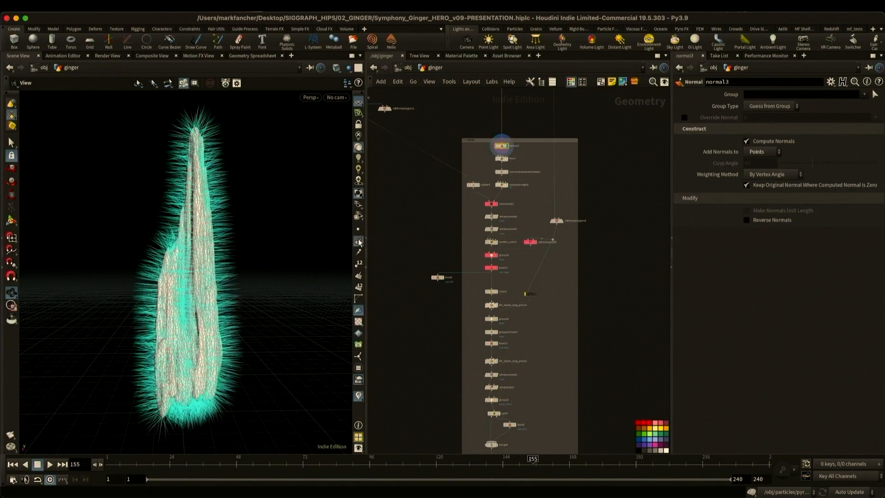
pyautogui.click(501, 157)
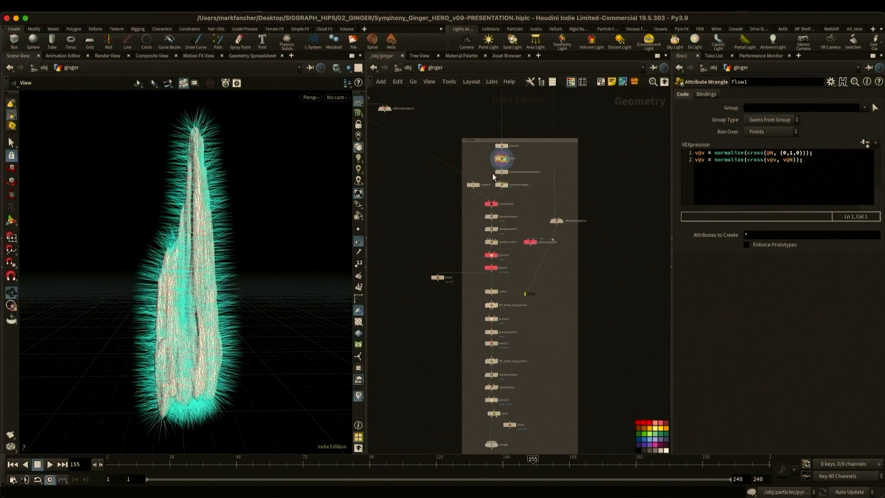
pyautogui.click(507, 173)
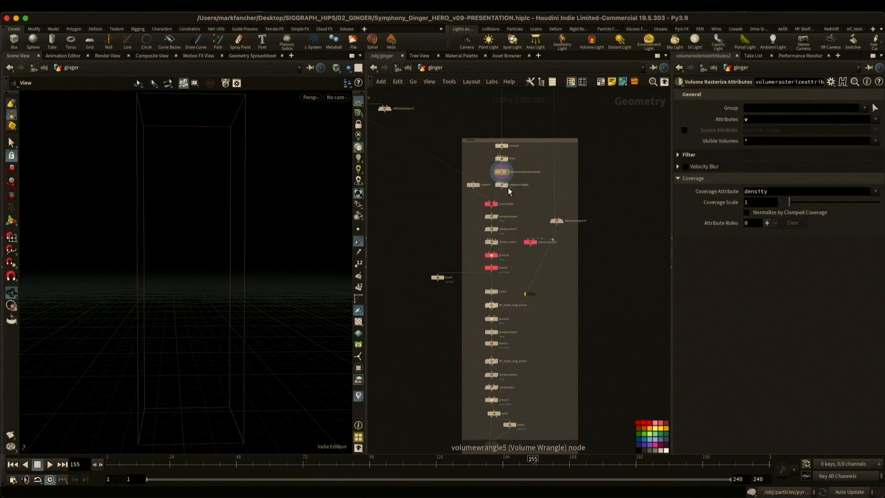
pyautogui.click(505, 186)
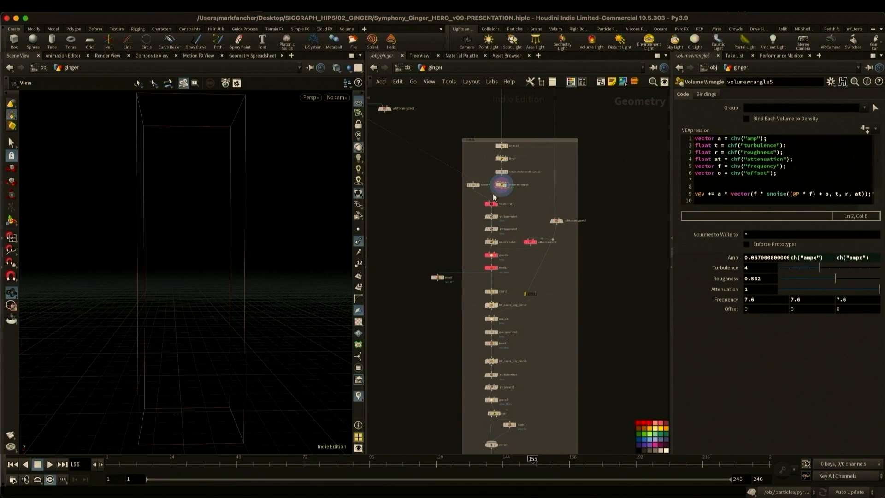
# - Display volumetrail2 with point normals hidden and examine the trail curves from several angles
pyautogui.click(496, 204)
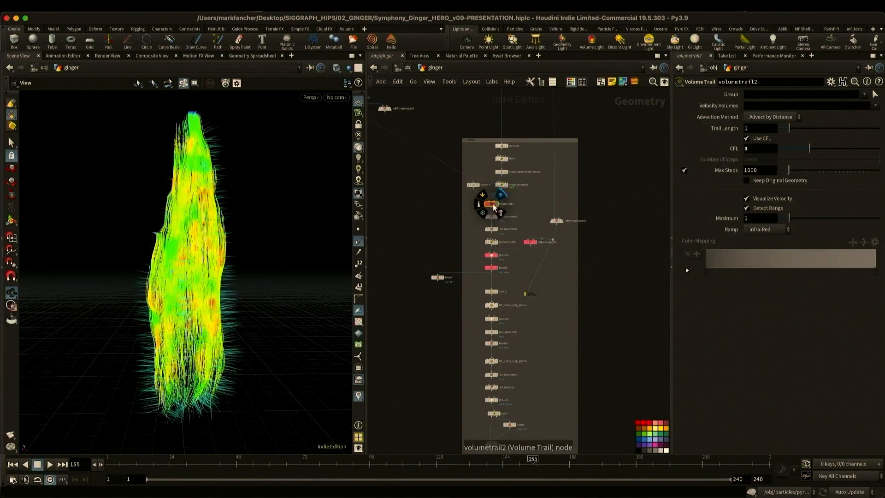
pyautogui.click(358, 241)
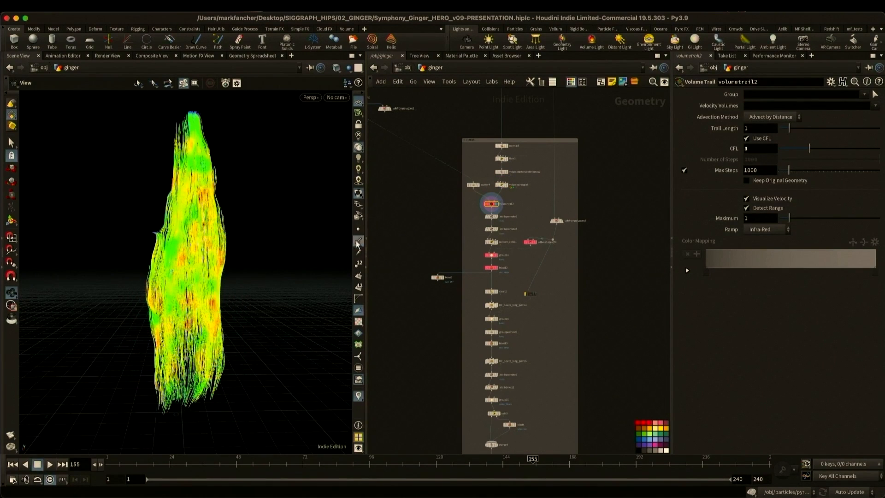
pyautogui.moveTo(143, 271); pyautogui.dragTo(344, 274)
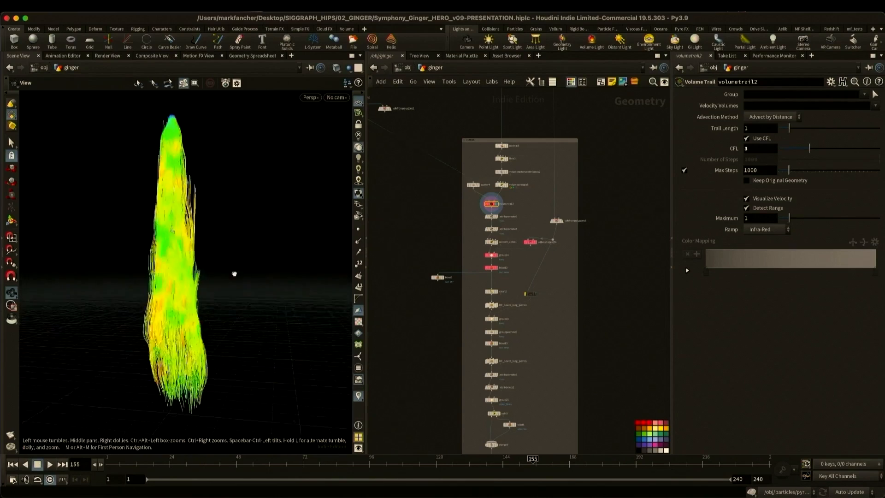
# - Display the dilated vdbreshapesdf4 volume, the group14 keep group and blast12 to examine how the trails are trimmed
pyautogui.click(535, 242)
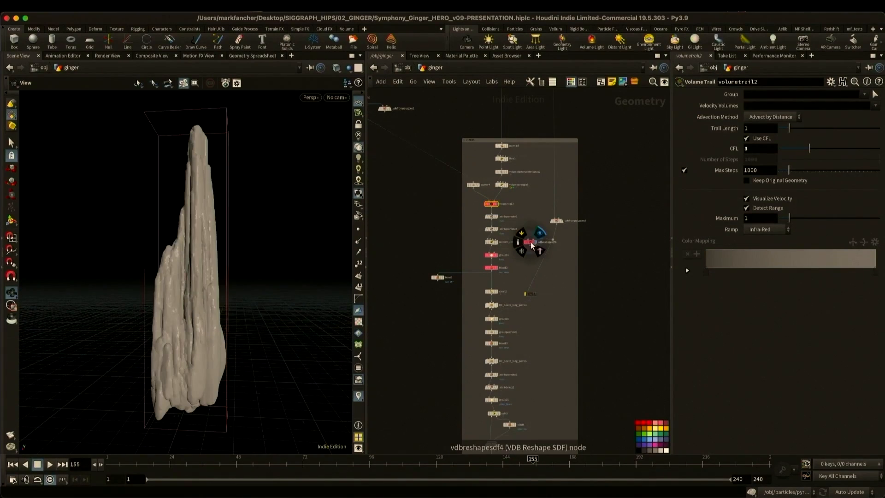
pyautogui.click(530, 242)
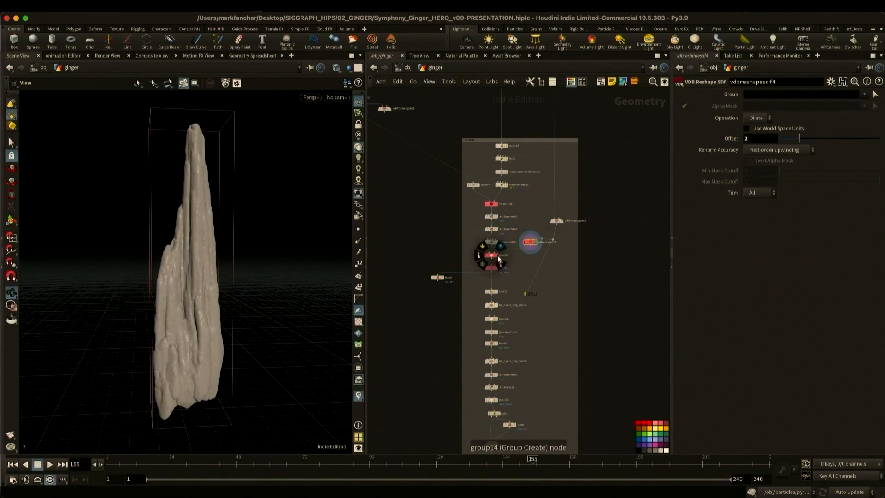
pyautogui.click(497, 255)
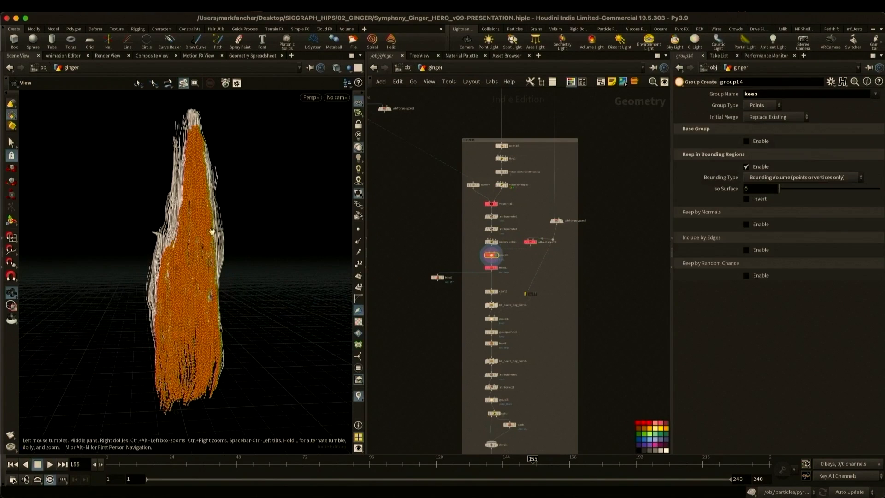
pyautogui.click(498, 268)
# - Display the STATIC_FIBERS null and orbit around the finished static fibers
pyautogui.moveTo(558, 353); pyautogui.dragTo(560, 293, button='middle')
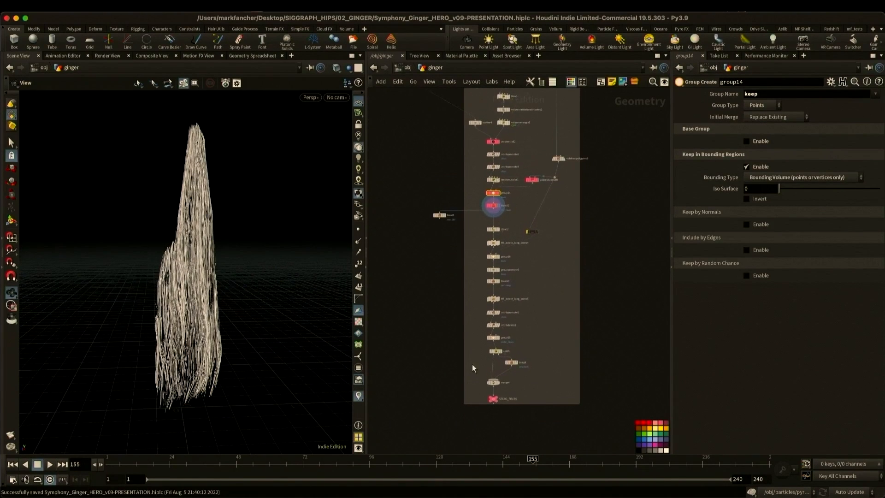
pyautogui.click(493, 398)
pyautogui.moveTo(243, 303); pyautogui.dragTo(323, 298)
# - Display scatter1 and vdbfrompolygons4 in the green fibers network to examine the middle piece's volume and scattered points
pyautogui.scroll(-8, 441, 294)
pyautogui.scroll(8, 461, 262)
pyautogui.moveTo(402, 267); pyautogui.dragTo(405, 206, button='middle')
pyautogui.click(479, 173)
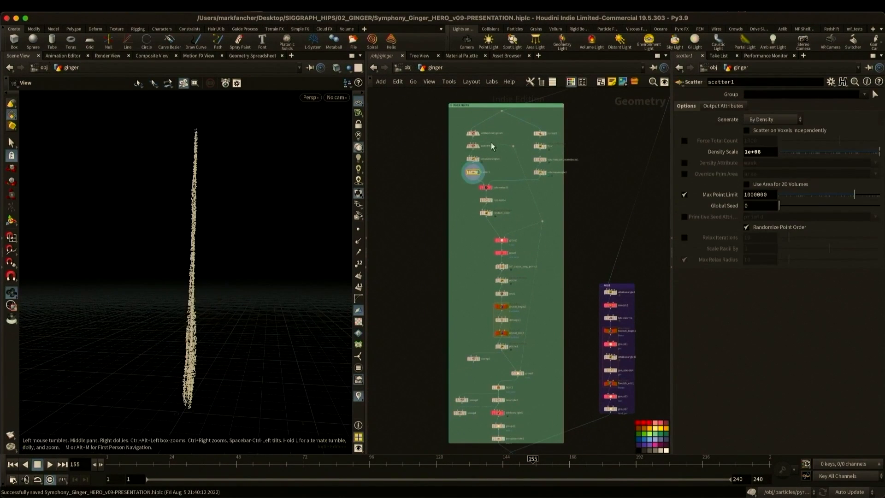
pyautogui.click(478, 133)
pyautogui.moveTo(200, 226); pyautogui.dragTo(265, 250)
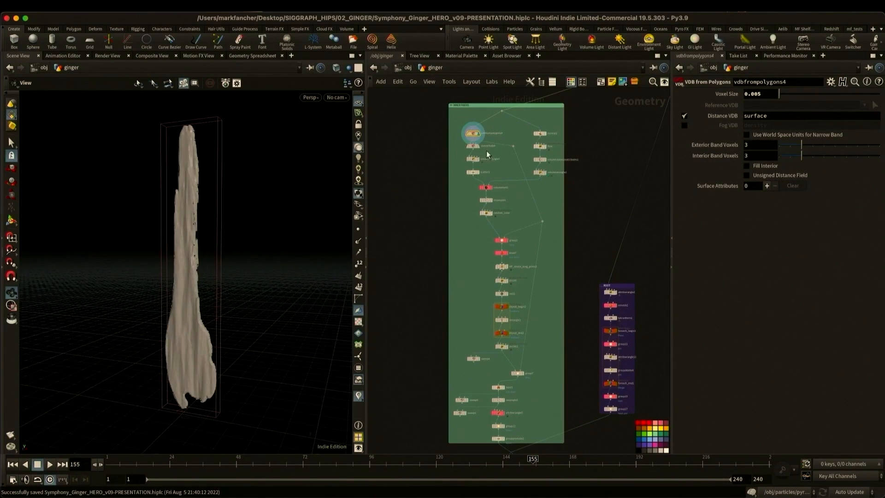
pyautogui.click(479, 172)
# - Display normal2 and its downstream flow and volume wrangle nodes to examine the velocity setup for the middle fibers
pyautogui.click(546, 133)
pyautogui.moveTo(209, 245); pyautogui.dragTo(216, 250)
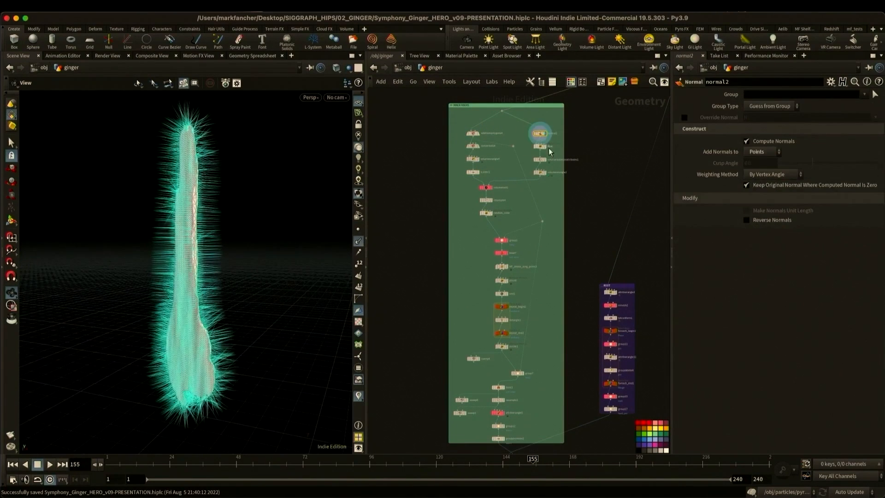
pyautogui.click(546, 147)
pyautogui.click(545, 173)
# - Display volumetrail1, the bounding group below it and blast7 to examine how the middle fiber curves are made and trimmed
pyautogui.click(492, 188)
pyautogui.moveTo(166, 218); pyautogui.dragTo(187, 213)
pyautogui.click(508, 241)
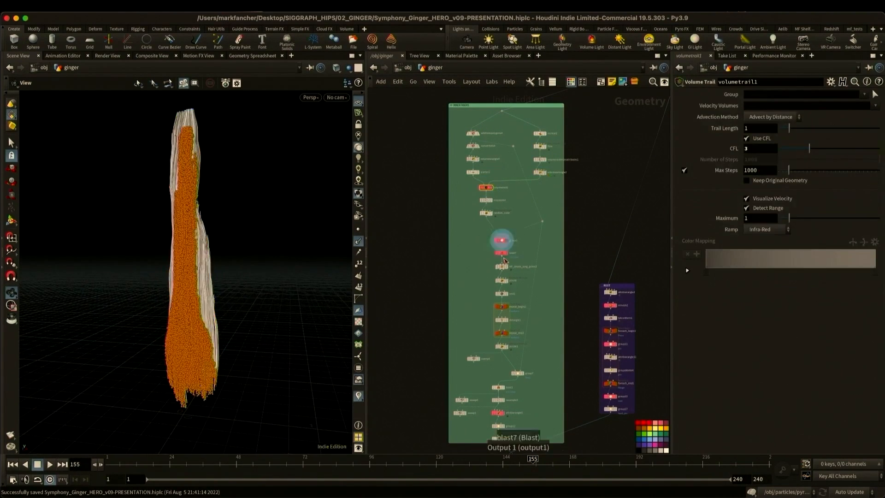
pyautogui.click(507, 253)
# - Examine the attribwrangle5 end-group code and the curveu attribute output by resample2
pyautogui.moveTo(546, 278); pyautogui.dragTo(546, 198, button='middle')
pyautogui.click(504, 334)
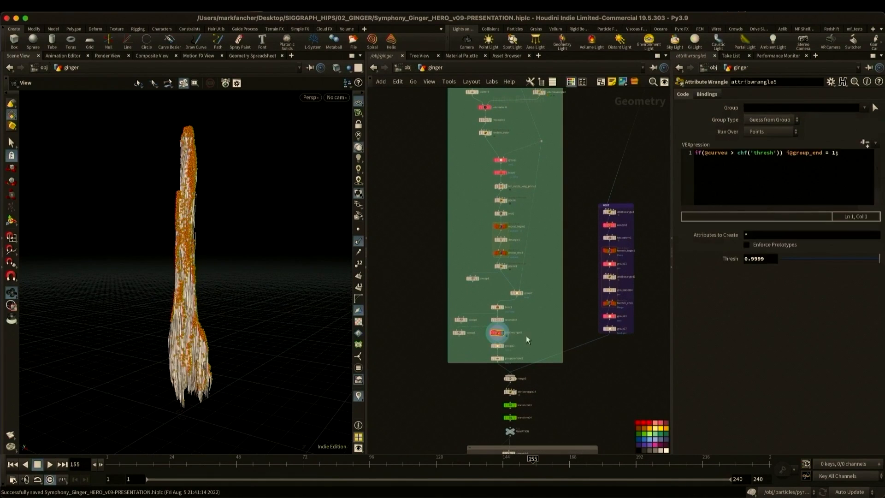
pyautogui.click(496, 320)
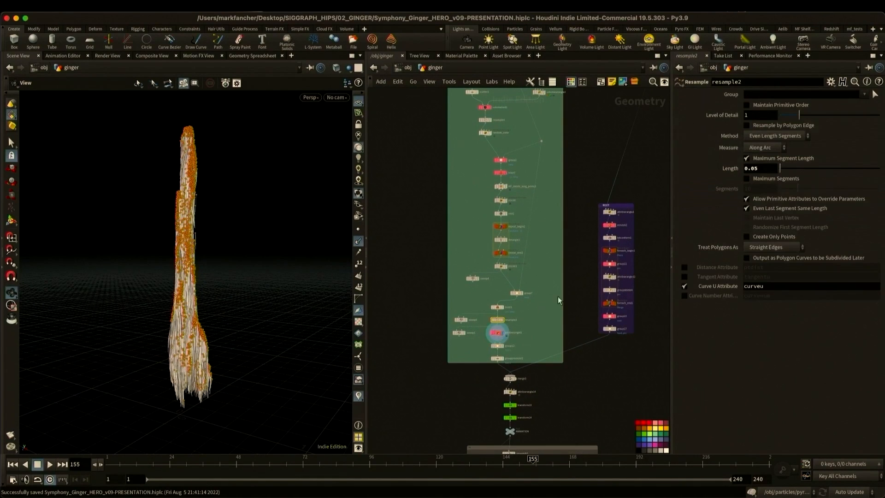
pyautogui.doubleClick(779, 284)
pyautogui.click(497, 332)
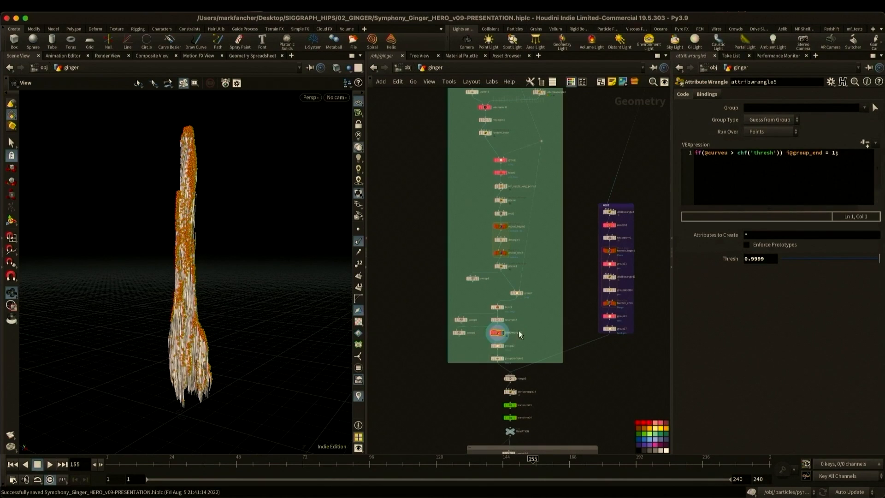
# - Display attribwrangle2 and remesh2 in the ROOT network to examine the class code and the remeshed outer pieces
pyautogui.scroll(3, 530, 330)
pyautogui.moveTo(538, 328); pyautogui.dragTo(538, 337, button='middle')
pyautogui.moveTo(643, 359); pyautogui.dragTo(584, 261, button='middle')
pyautogui.scroll(6, 572, 270)
pyautogui.click(501, 131)
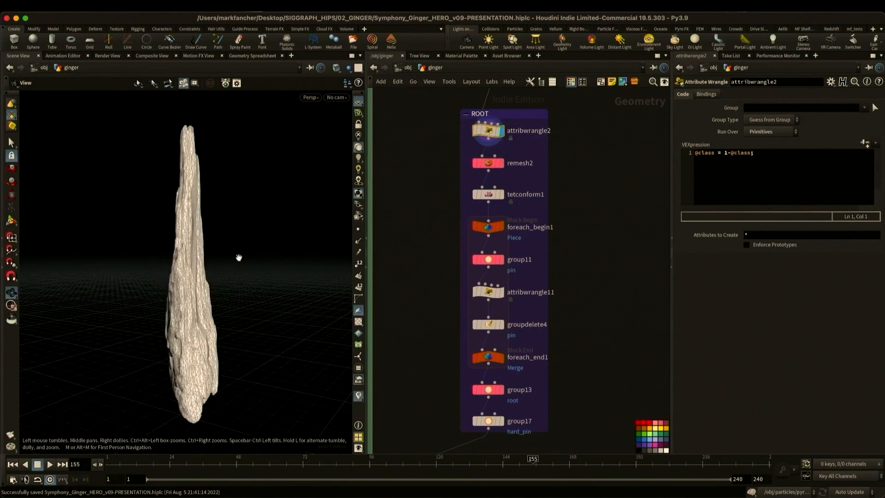
pyautogui.moveTo(239, 257); pyautogui.dragTo(213, 267)
pyautogui.click(502, 163)
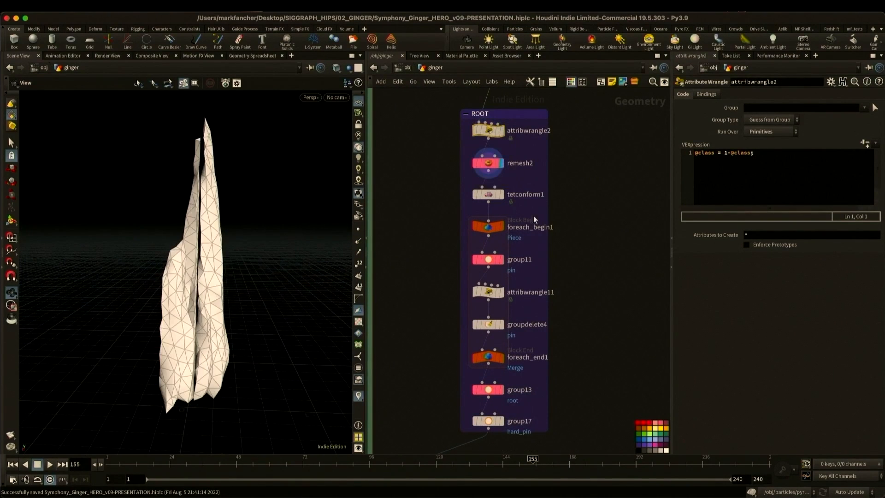
# - Display group11 and foreach_end1 to examine the pin group on one piece and the merged pieces
pyautogui.moveTo(587, 258)
pyautogui.mouseDown(button='middle')
pyautogui.moveTo(592, 239)
pyautogui.moveTo(589, 254)
pyautogui.mouseUp(button='middle')
pyautogui.click(505, 256)
pyautogui.click(490, 256)
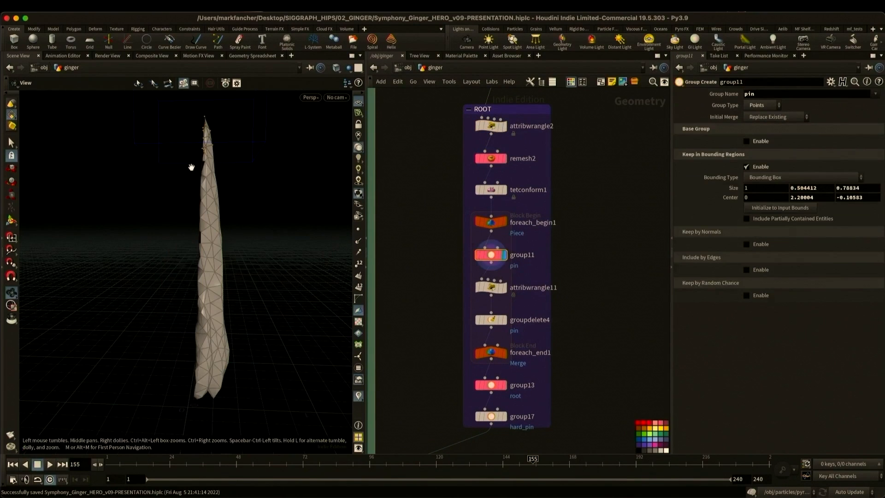
pyautogui.moveTo(192, 169); pyautogui.dragTo(227, 161)
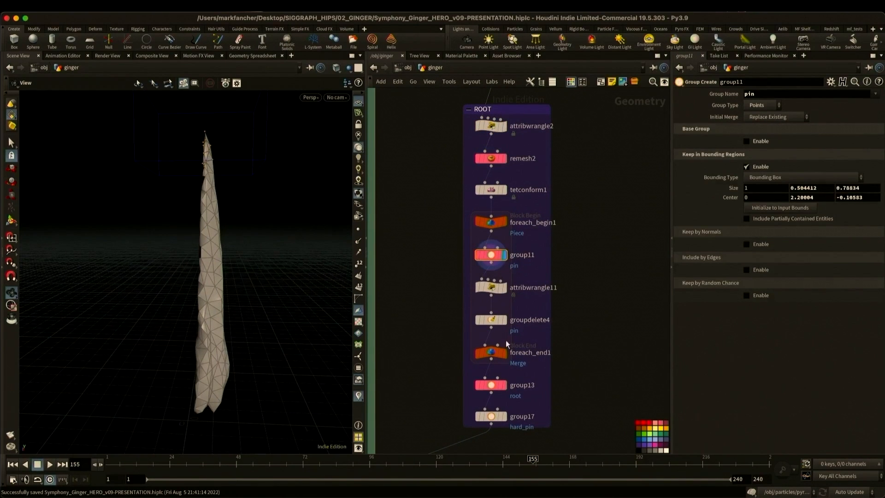
pyautogui.click(505, 353)
pyautogui.click(491, 353)
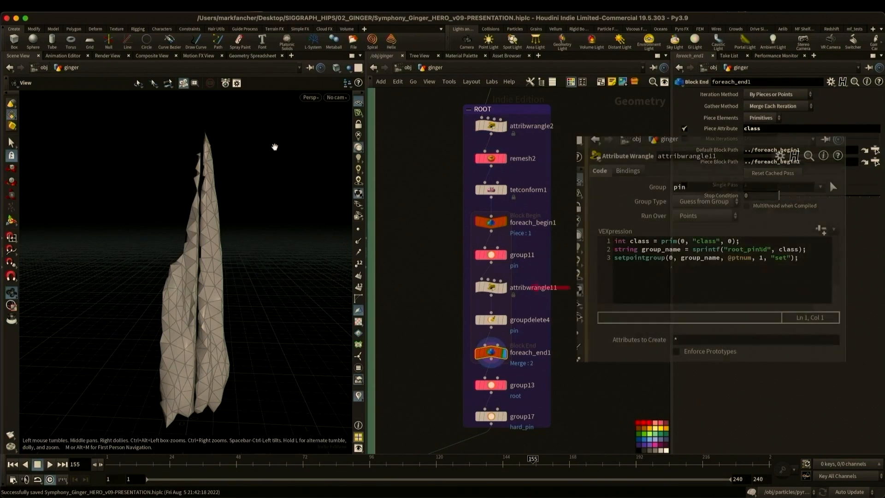
# - Open the viewport group list and switch it to point groups to examine root_pin0 and root_pin1
pyautogui.click(360, 369)
pyautogui.click(325, 112)
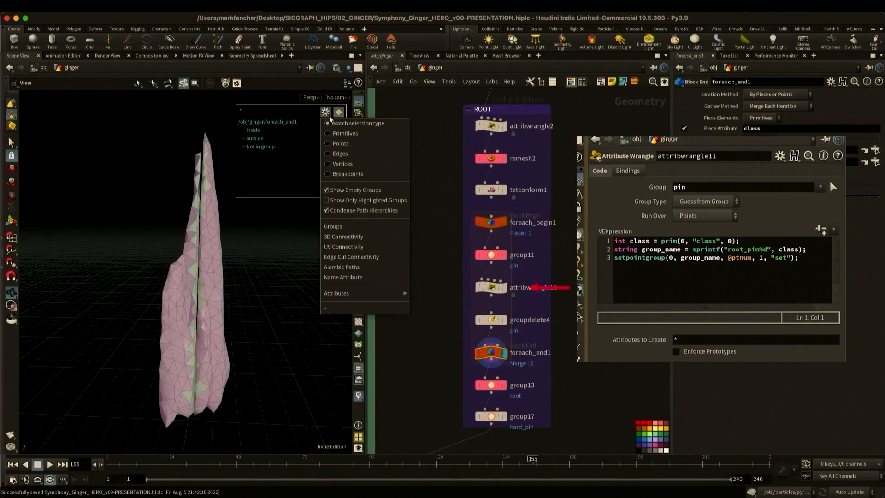
pyautogui.click(343, 143)
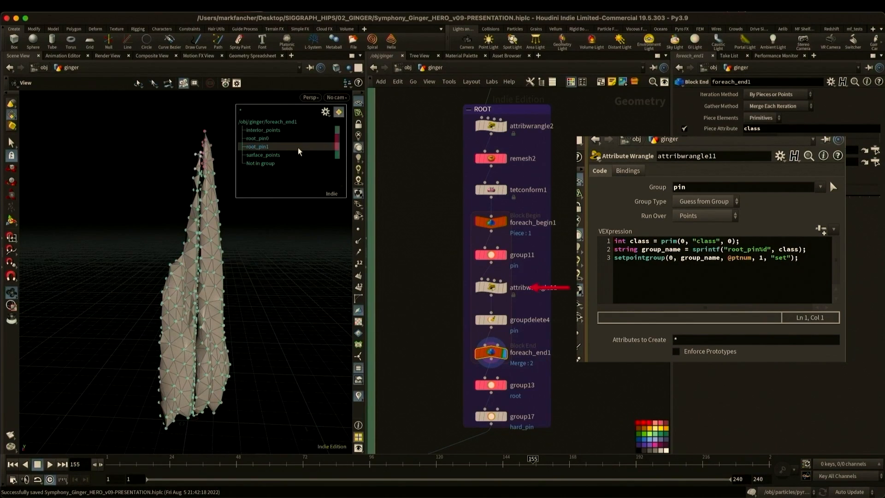
# - Display group17 and examine the hard_pin points at the base of the root pieces
pyautogui.moveTo(422, 387); pyautogui.dragTo(573, 276, button='middle')
pyautogui.scroll(-3, 538, 292)
pyautogui.click(634, 287)
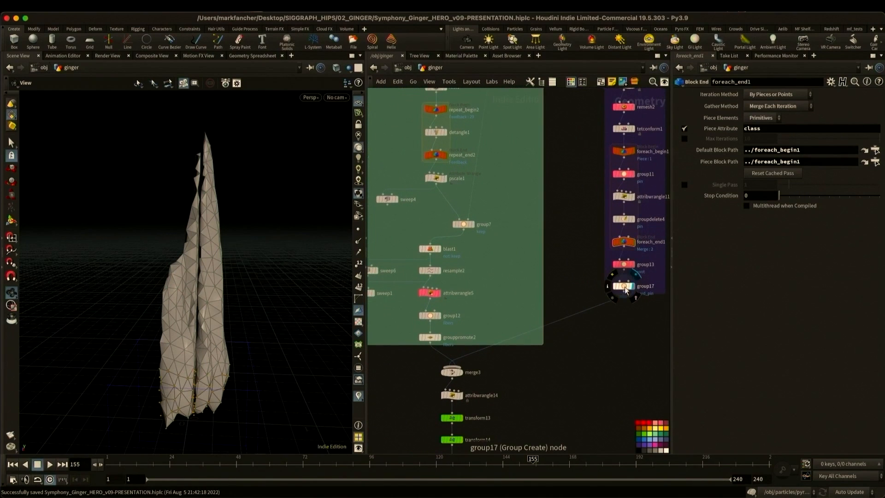
pyautogui.click(626, 287)
pyautogui.moveTo(216, 350); pyautogui.dragTo(217, 292)
pyautogui.moveTo(238, 323); pyautogui.dragTo(210, 315)
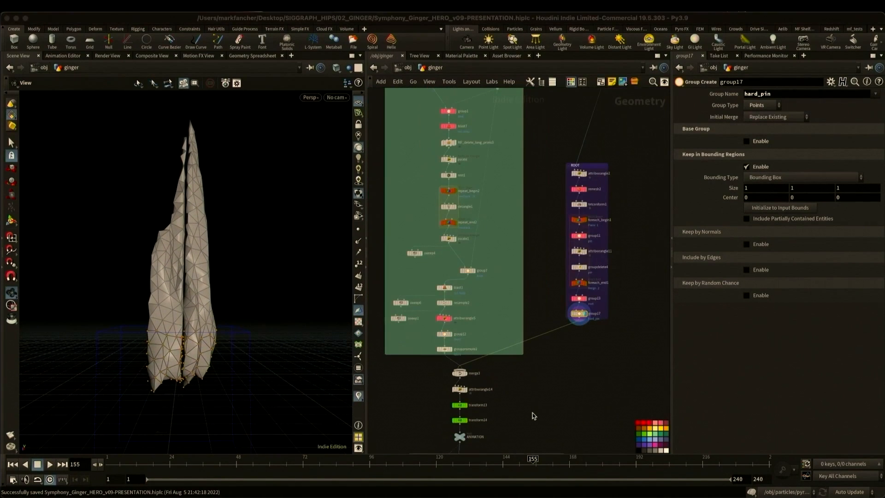
# - Display transform13 below merge3 to examine the animated transform of the root_pin1 group
pyautogui.click(532, 402)
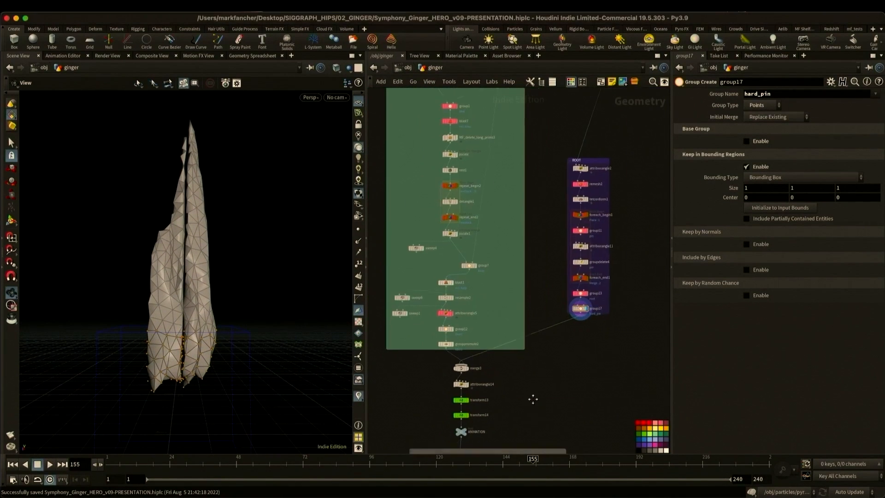
pyautogui.scroll(6, 507, 405)
pyautogui.click(493, 294)
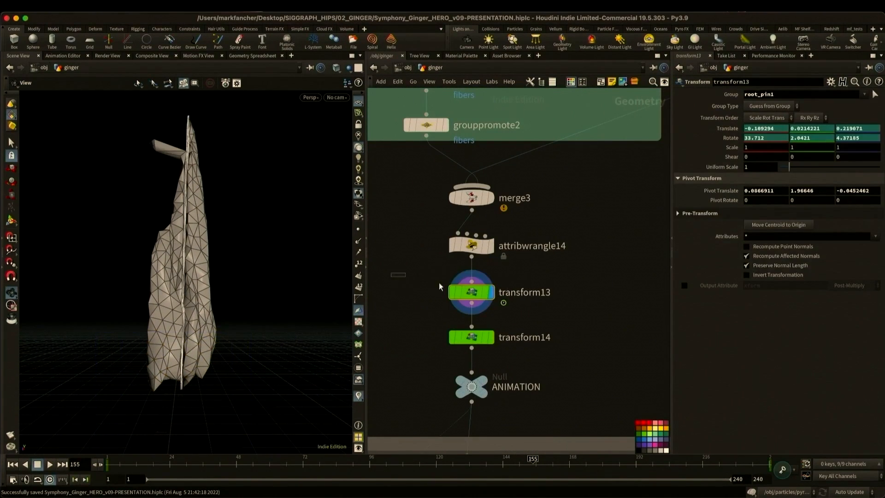
# - Look through cam4 and scrub the timeline to examine the animated pin transforms transform13 and transform14, returning to frame 1
pyautogui.moveTo(190, 467); pyautogui.dragTo(376, 462)
pyautogui.click(344, 98)
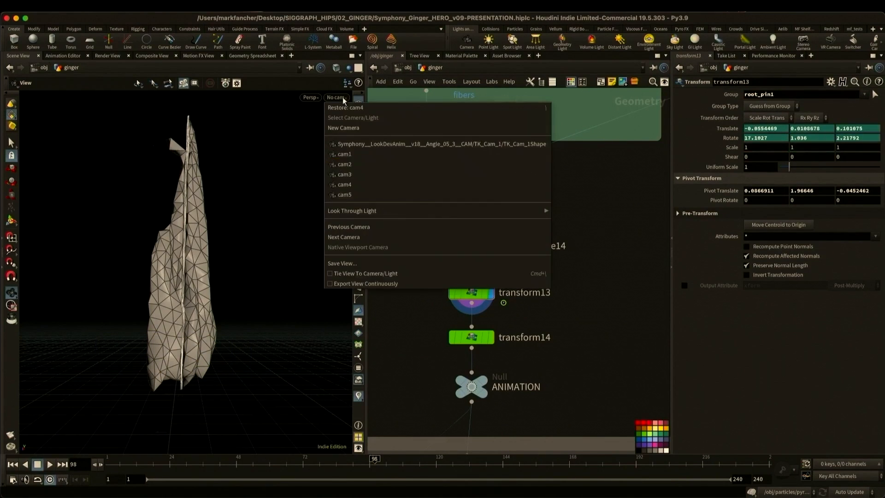
pyautogui.click(349, 178)
pyautogui.moveTo(183, 468); pyautogui.dragTo(584, 471)
pyautogui.hotkey('ctrl', 'Up')
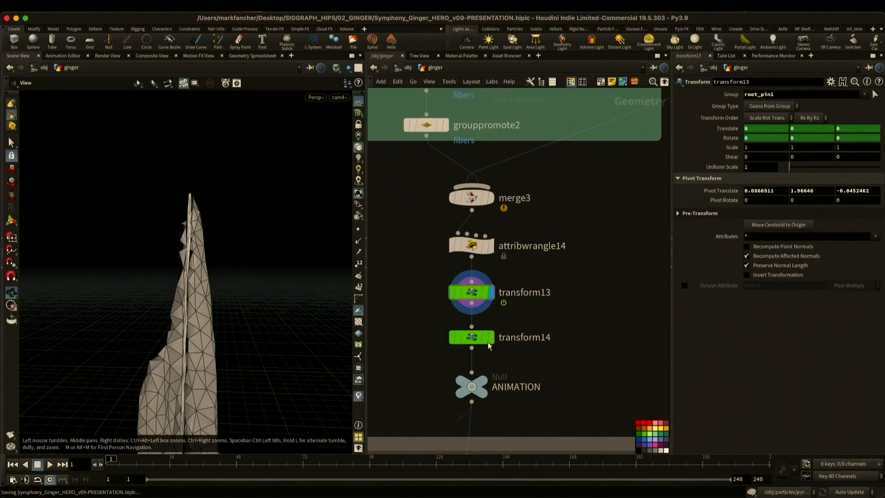
pyautogui.click(492, 338)
pyautogui.moveTo(111, 466)
pyautogui.mouseDown()
pyautogui.moveTo(380, 490)
pyautogui.moveTo(535, 486)
pyautogui.moveTo(104, 482)
pyautogui.mouseUp()
# - Display vellumtetrahedral1 in the Vellum section below and examine its tetrahedral stretch constraint on the root group
pyautogui.moveTo(575, 390); pyautogui.dragTo(557, 177, button='middle')
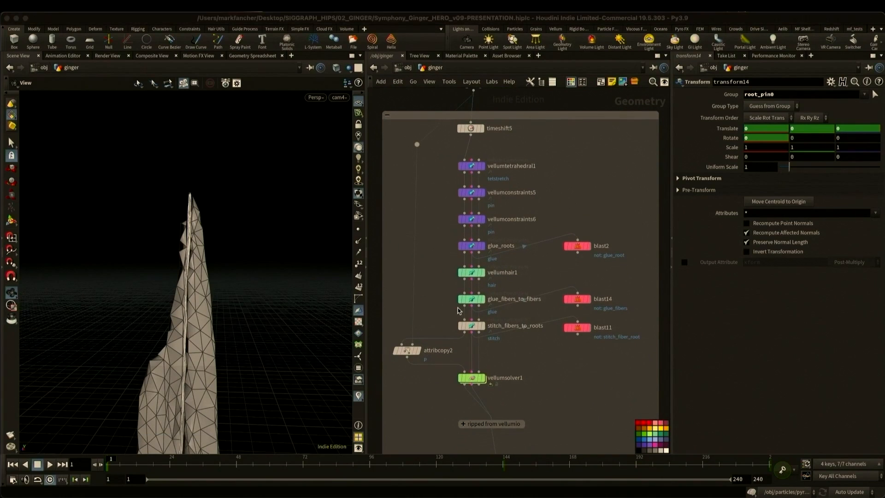
pyautogui.click(482, 169)
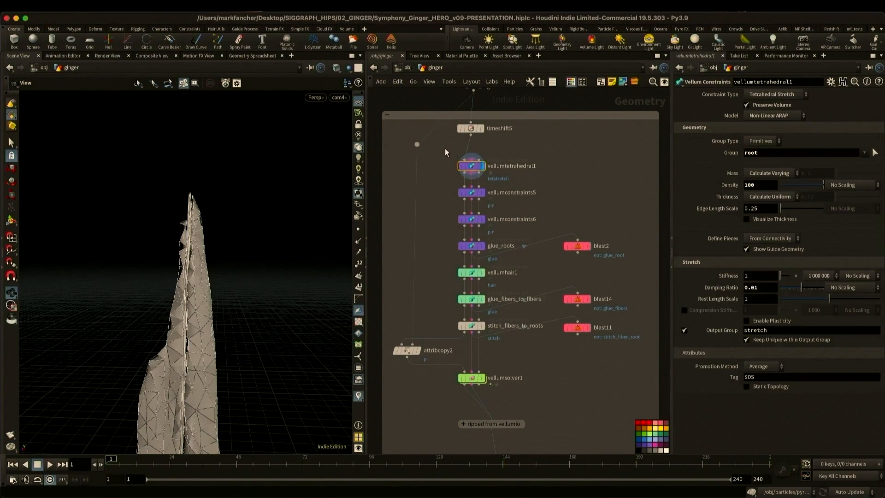
pyautogui.moveTo(522, 181); pyautogui.dragTo(523, 182)
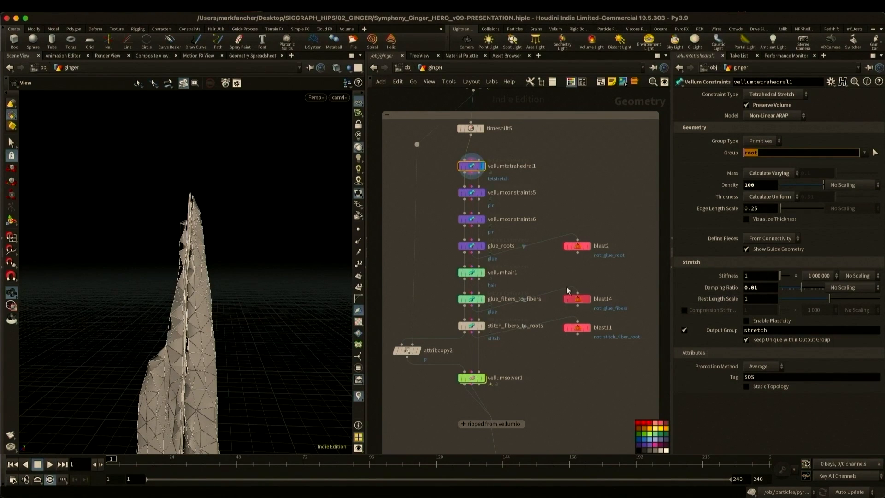
# - Display vellumconstraints5 and examine its pin-to-target settings for the root_pin* points
pyautogui.click(475, 193)
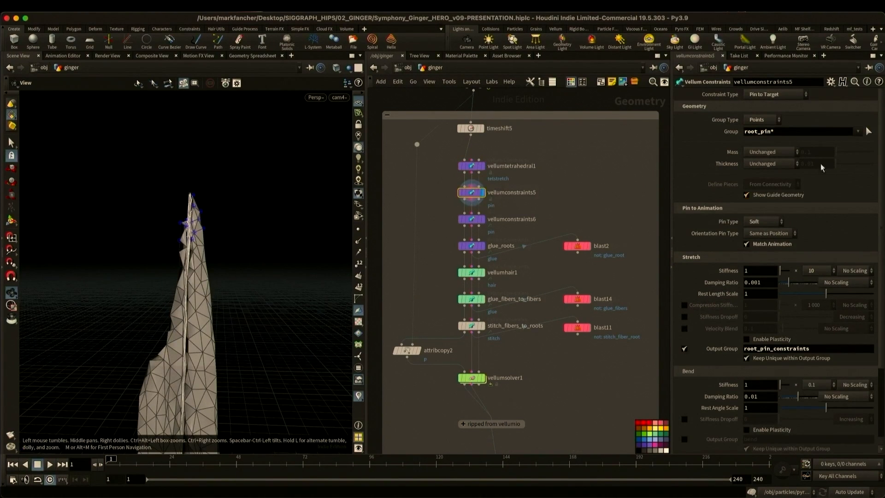
pyautogui.moveTo(775, 132); pyautogui.dragTo(712, 134)
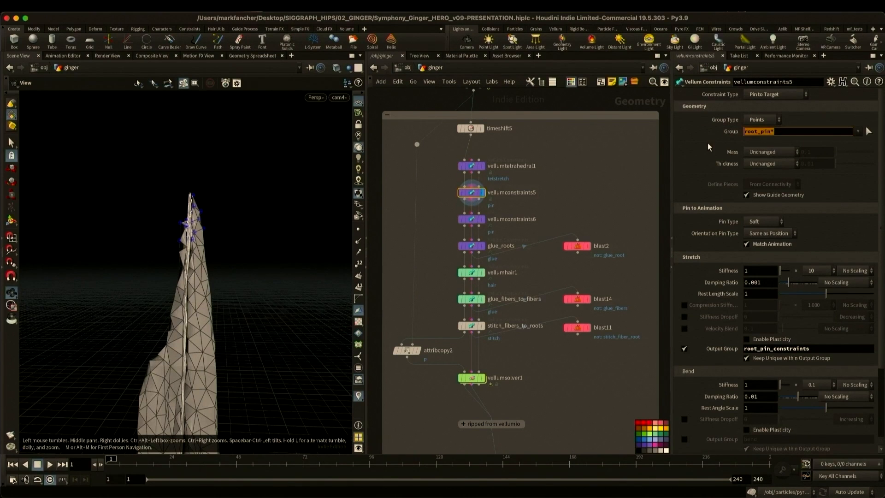
pyautogui.click(708, 143)
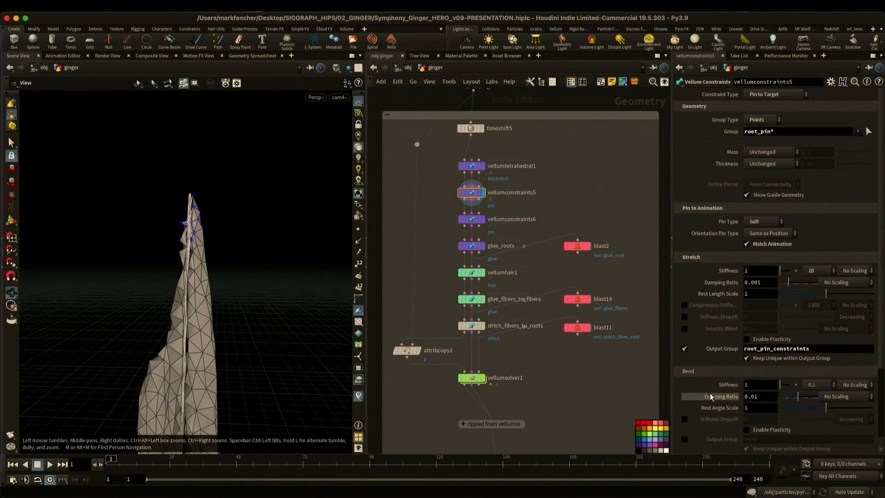
# - Display vellumconstraints6 and examine its pin settings and the hard_pin points at the base of the roots
pyautogui.click(483, 218)
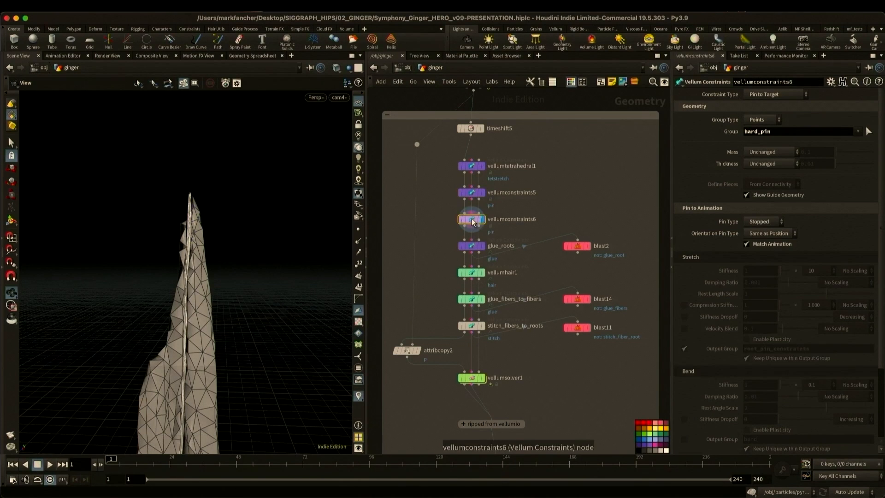
pyautogui.click(472, 219)
pyautogui.moveTo(278, 278); pyautogui.dragTo(276, 182, button='middle')
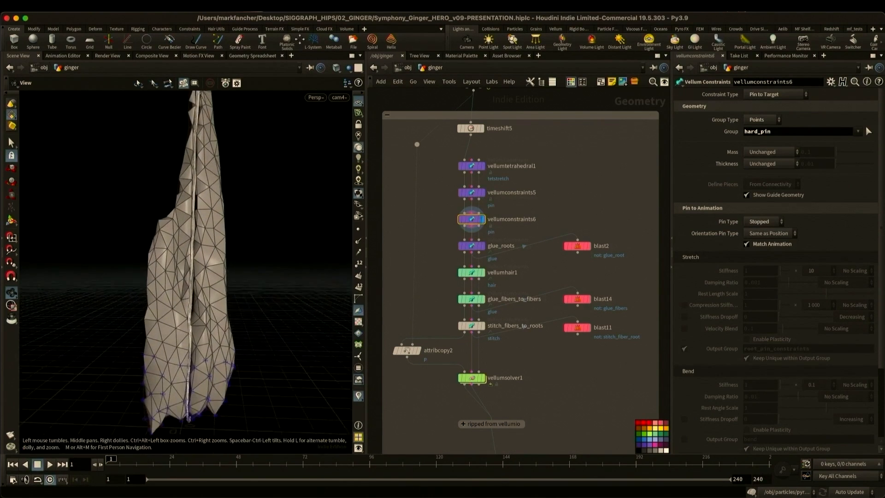
pyautogui.moveTo(277, 182); pyautogui.dragTo(245, 214)
pyautogui.moveTo(234, 288); pyautogui.dragTo(244, 220)
pyautogui.moveTo(245, 219); pyautogui.dragTo(239, 164, button='middle')
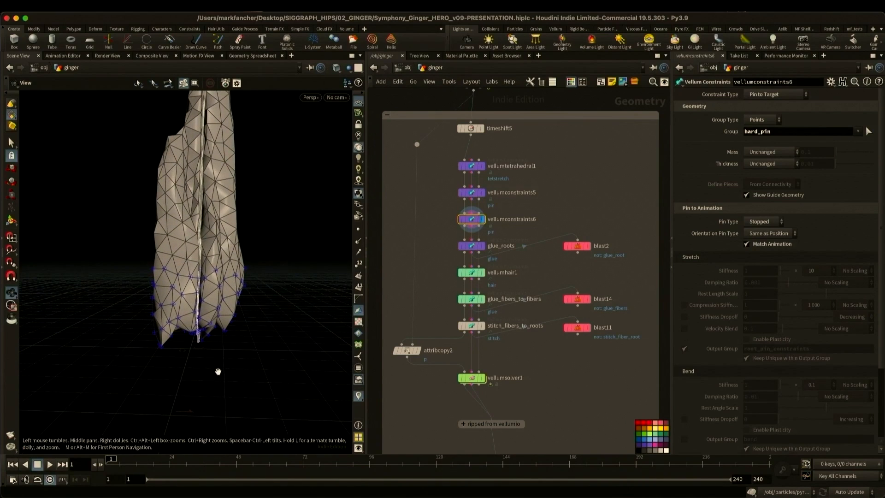
pyautogui.click(787, 132)
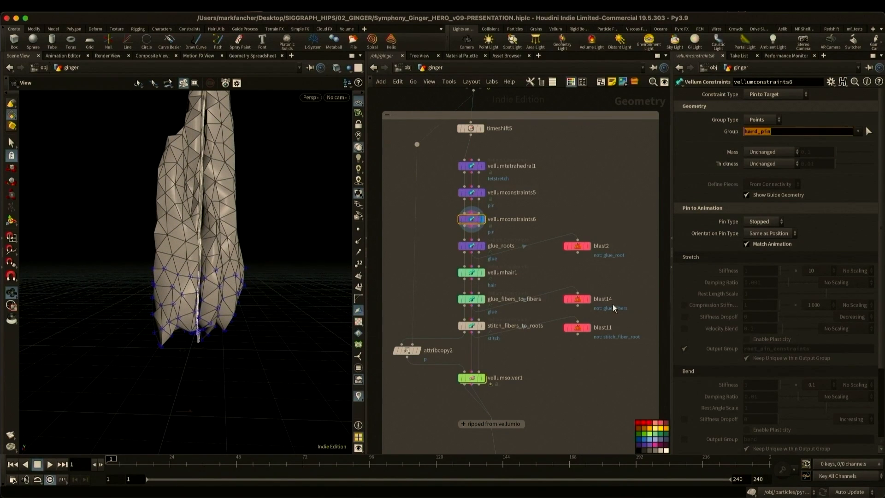
# - Display glue_roots and blast2 to examine the glue constraints between the root pieces
pyautogui.click(482, 245)
pyautogui.moveTo(217, 111); pyautogui.dragTo(207, 253, button='middle')
pyautogui.moveTo(208, 254); pyautogui.dragTo(245, 259)
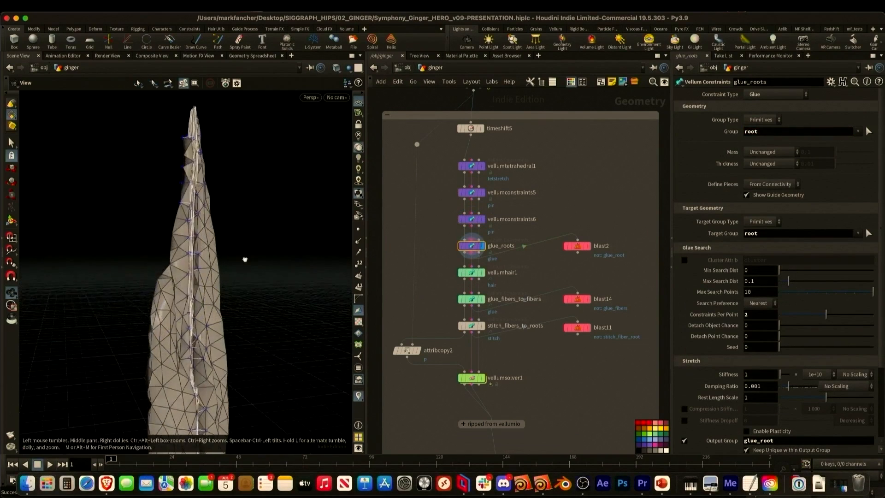
pyautogui.click(588, 246)
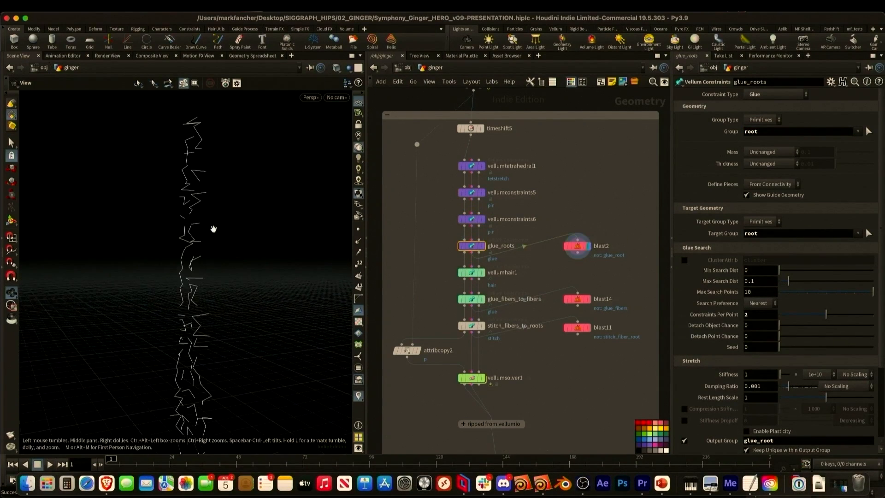
pyautogui.moveTo(213, 229); pyautogui.dragTo(197, 208)
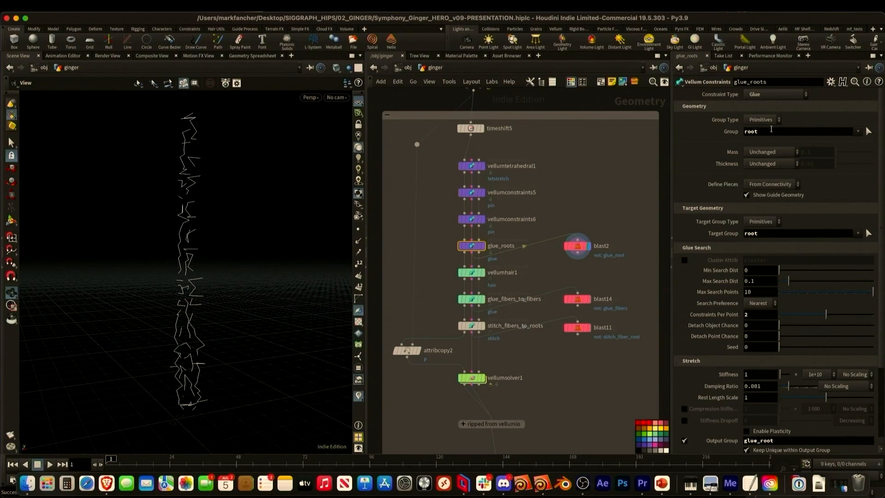
# - Examine the source group, target group and breaking threshold of glue_roots
pyautogui.moveTo(772, 131); pyautogui.dragTo(693, 132)
pyautogui.moveTo(770, 234); pyautogui.dragTo(713, 235)
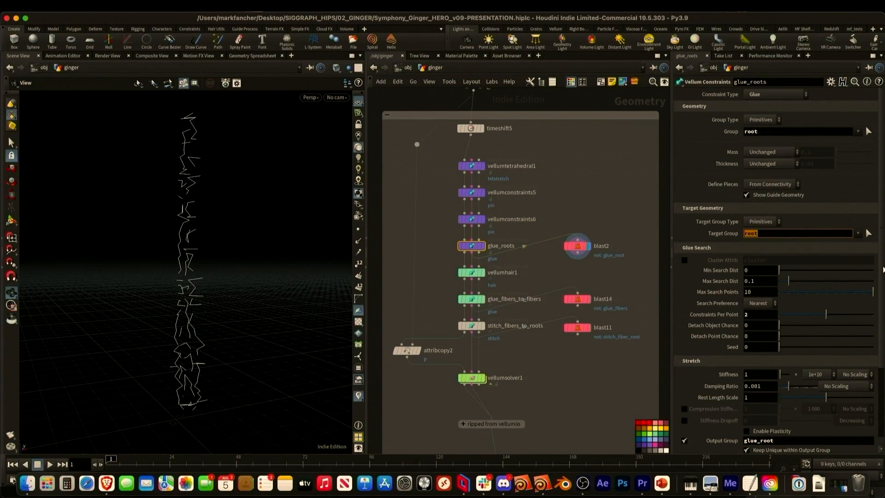
pyautogui.scroll(-5, 865, 356)
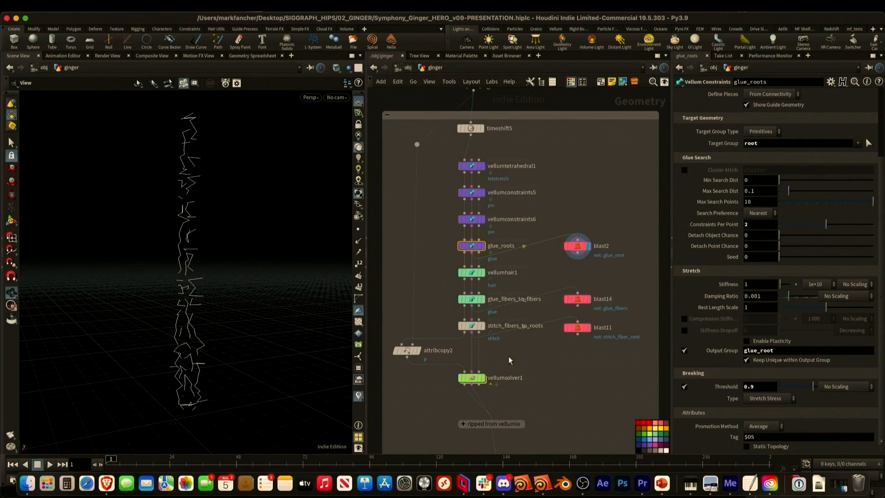
# - Display vellumhair1 and examine its fibers group, pin* points and stretch and bend settings
pyautogui.click(482, 246)
pyautogui.click(481, 273)
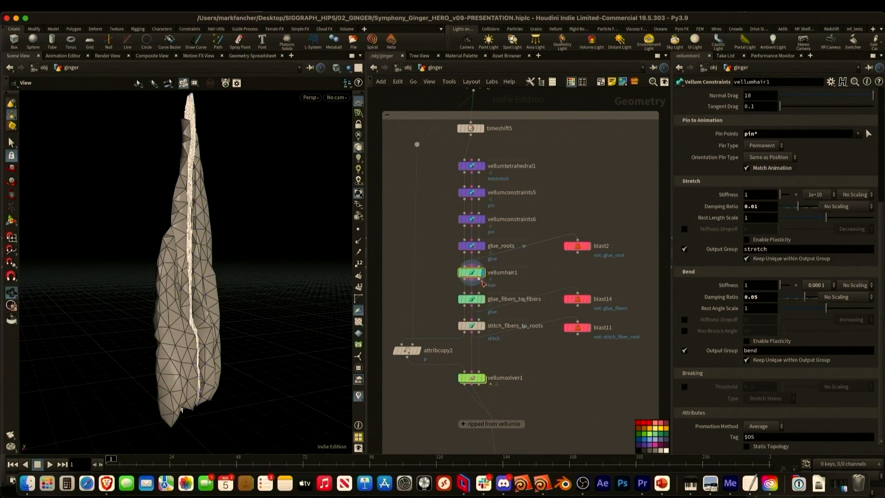
pyautogui.scroll(5, 693, 149)
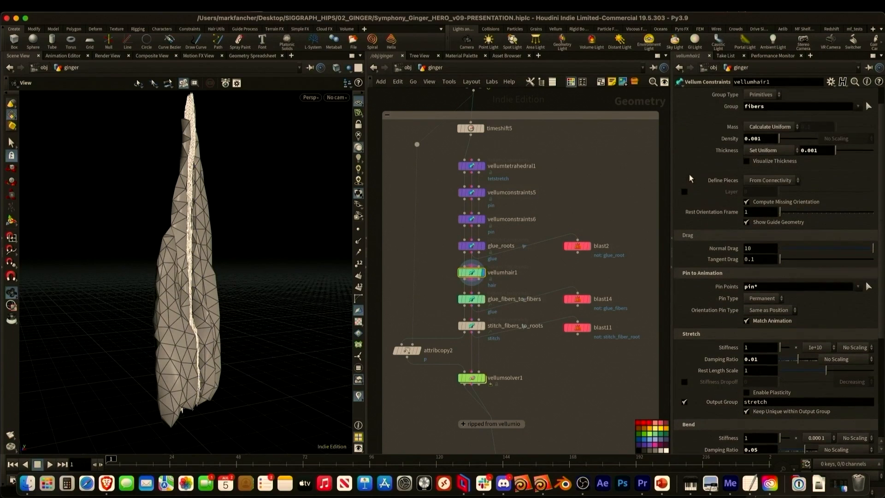
pyautogui.moveTo(740, 128); pyautogui.dragTo(682, 152)
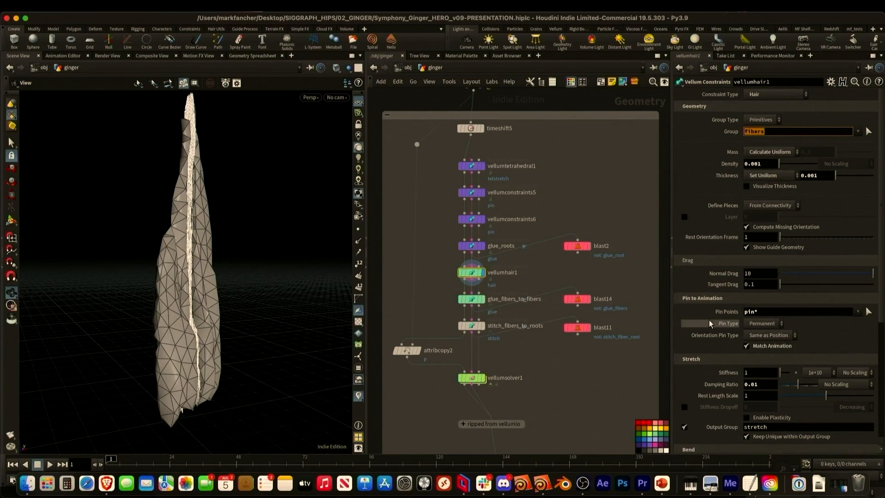
pyautogui.moveTo(779, 312); pyautogui.dragTo(716, 383)
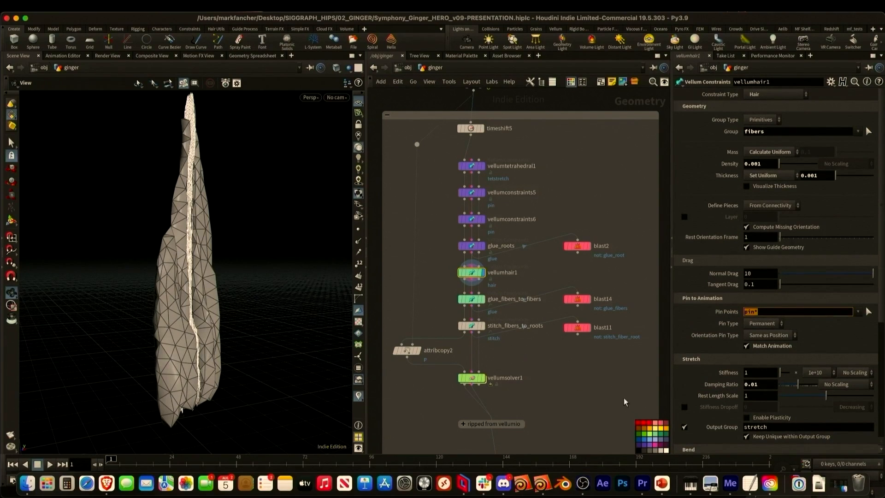
pyautogui.moveTo(881, 261); pyautogui.dragTo(868, 380)
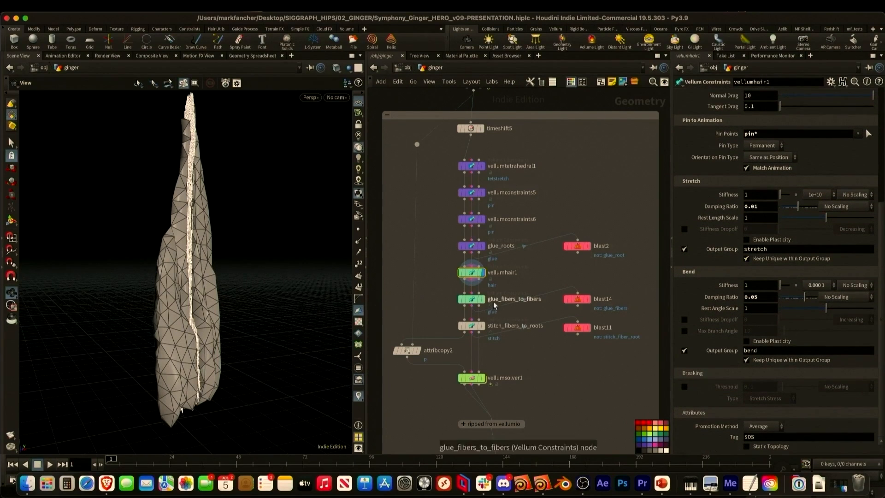
# - Display glue_fibers_to_fibers and examine its source and target groups, glue search and breaking threshold
pyautogui.click(477, 301)
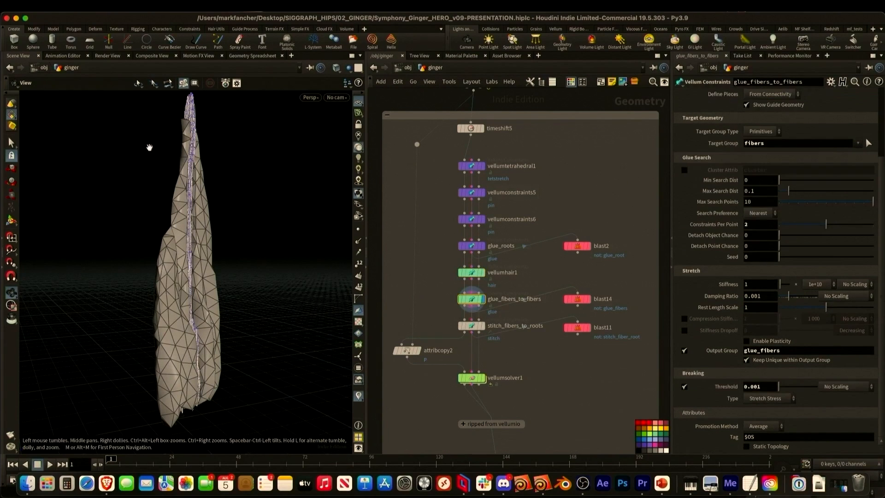
pyautogui.scroll(4, 535, 303)
pyautogui.moveTo(881, 188); pyautogui.dragTo(882, 96)
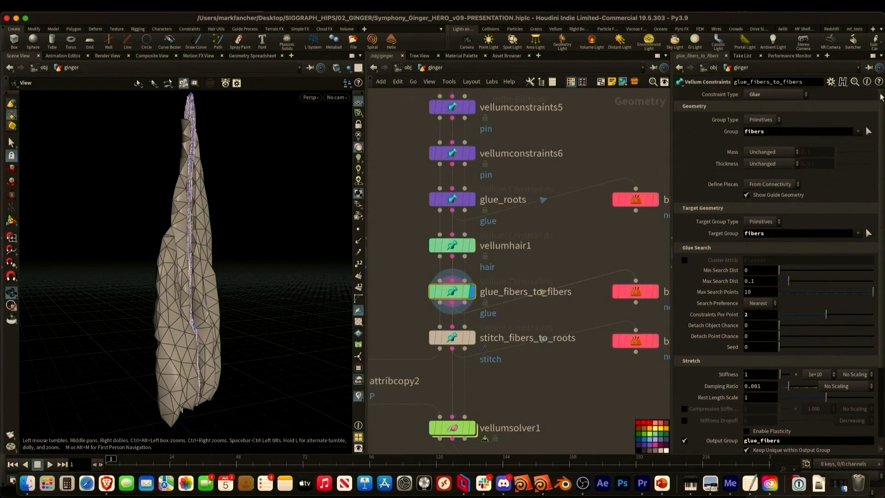
pyautogui.doubleClick(755, 132)
pyautogui.doubleClick(781, 237)
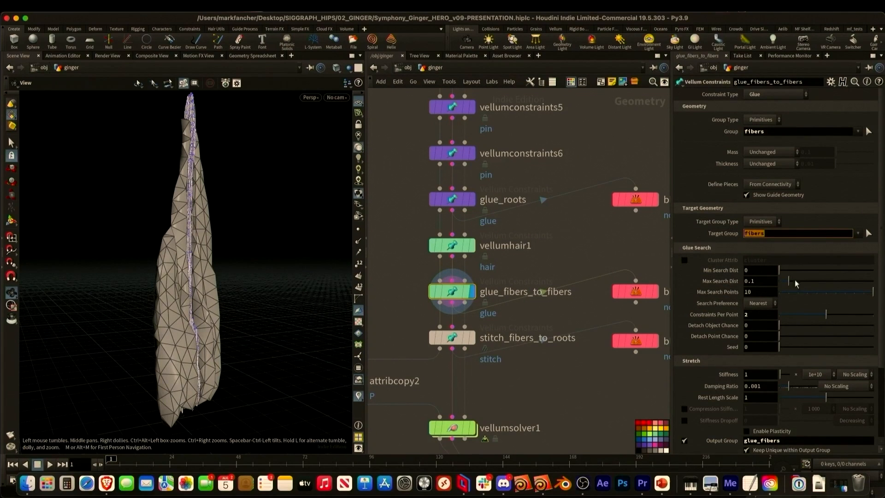
pyautogui.moveTo(882, 256); pyautogui.dragTo(880, 362)
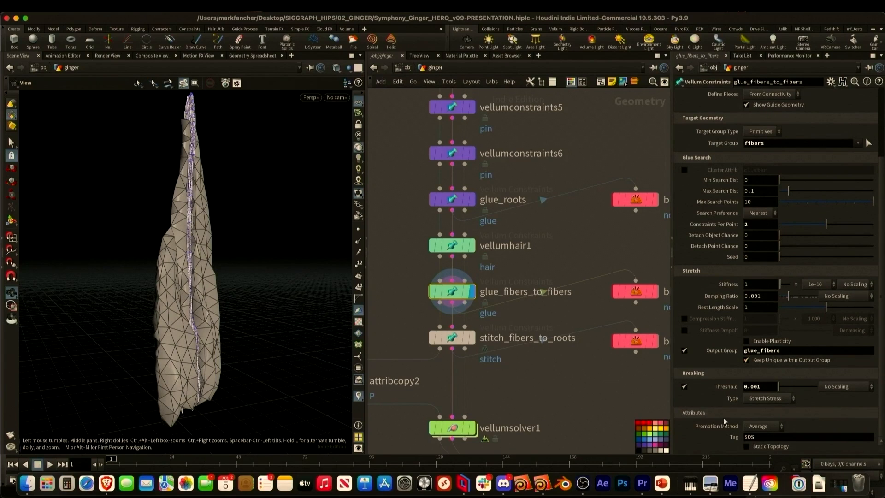
# - Display stitch_fibers_to_roots and blast11 to examine the stitch groups, the isolated constraints and the breaking threshold
pyautogui.click(472, 339)
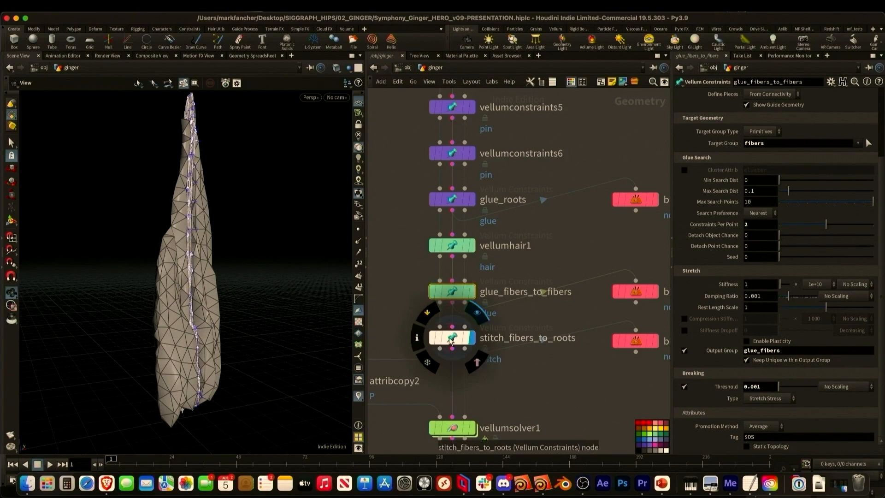
pyautogui.click(452, 340)
pyautogui.scroll(3, 774, 139)
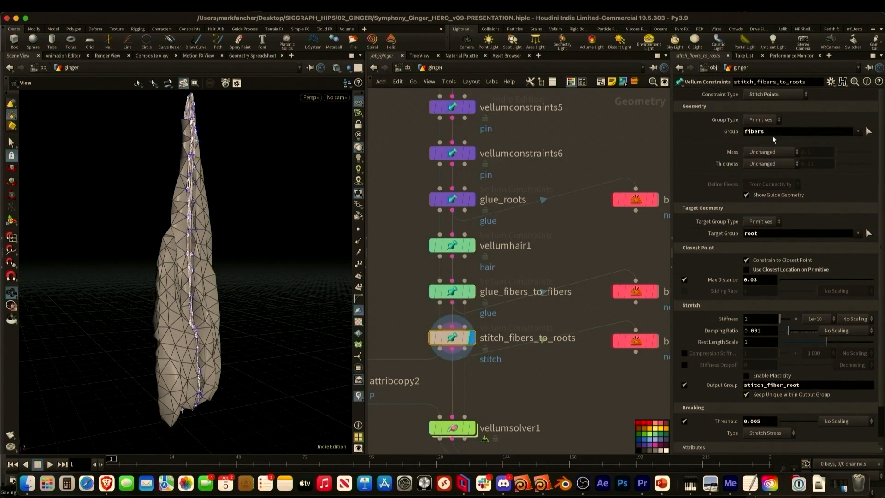
pyautogui.click(762, 232)
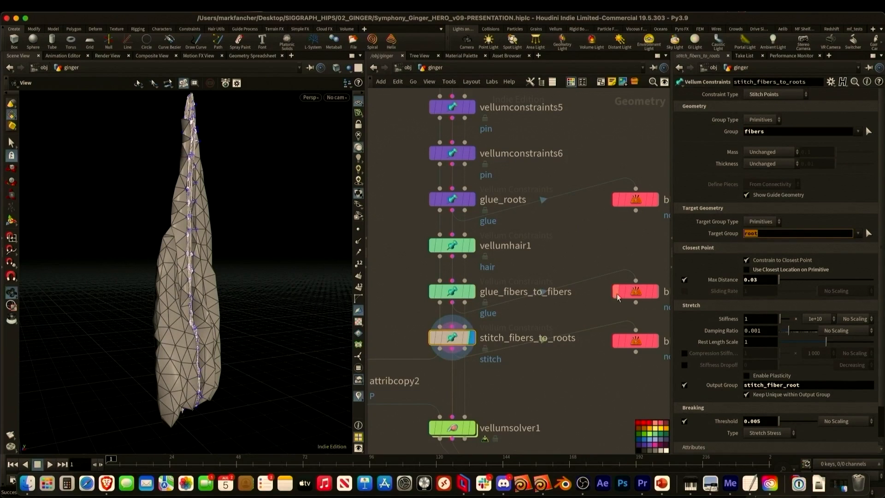
pyautogui.click(658, 344)
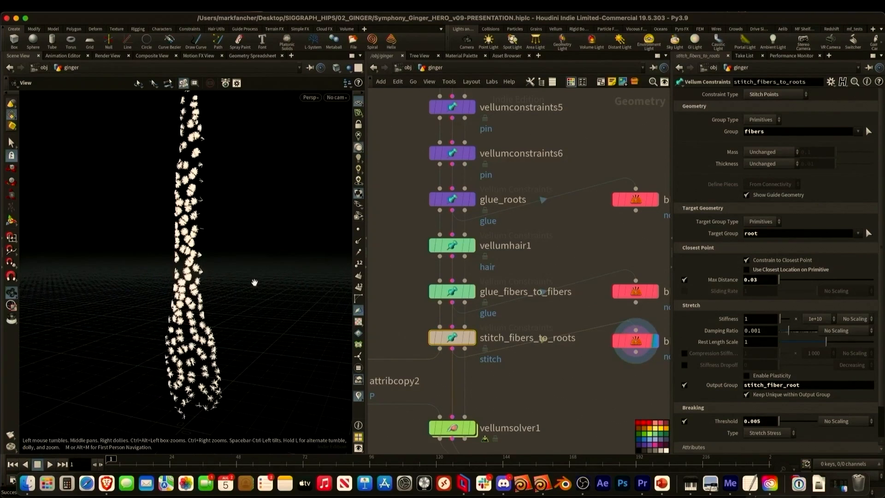
pyautogui.scroll(-3, 819, 350)
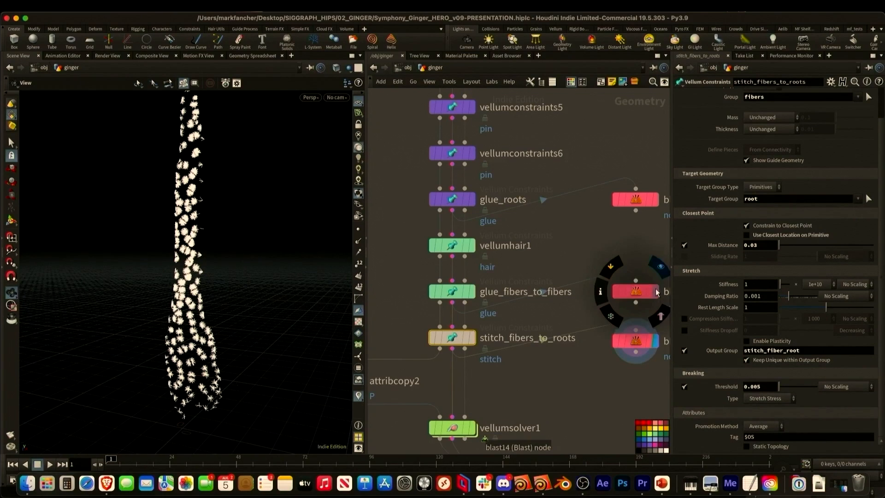
# - Compare the fiber glue with the fiber-to-root stitches by displaying glue_fibers_to_fibers, blast14 and blast11
pyautogui.click(473, 292)
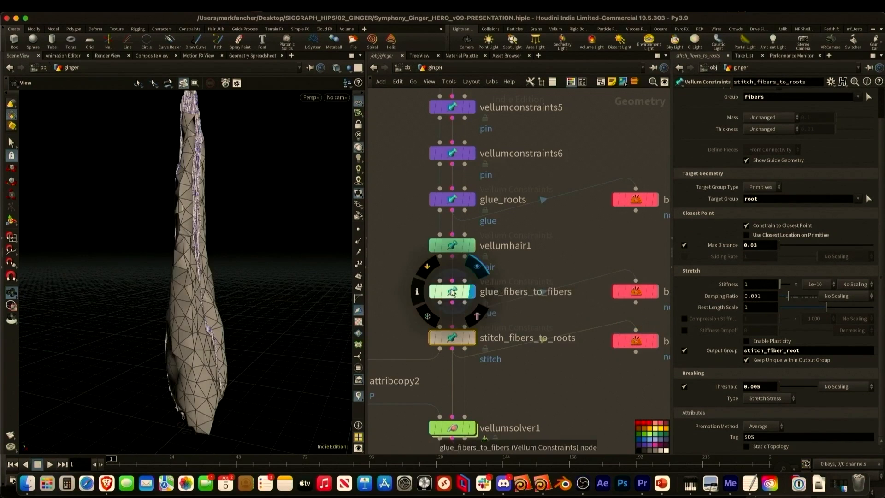
pyautogui.click(453, 294)
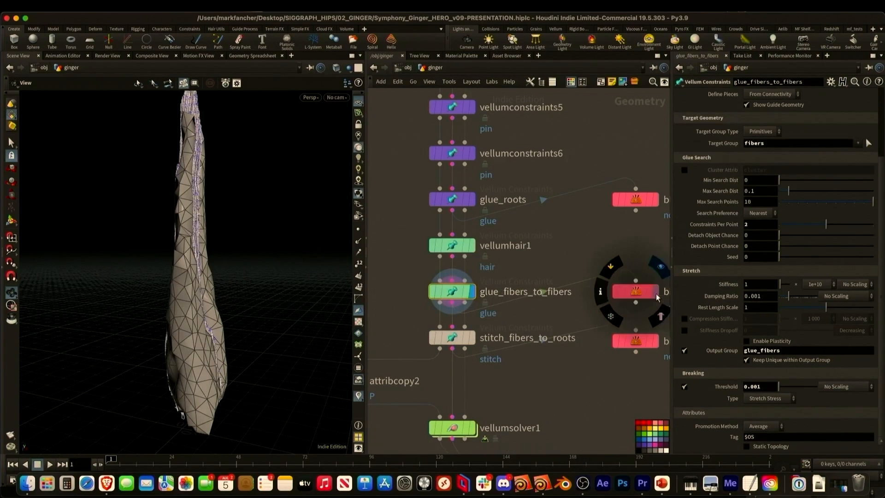
pyautogui.click(657, 293)
pyautogui.click(654, 342)
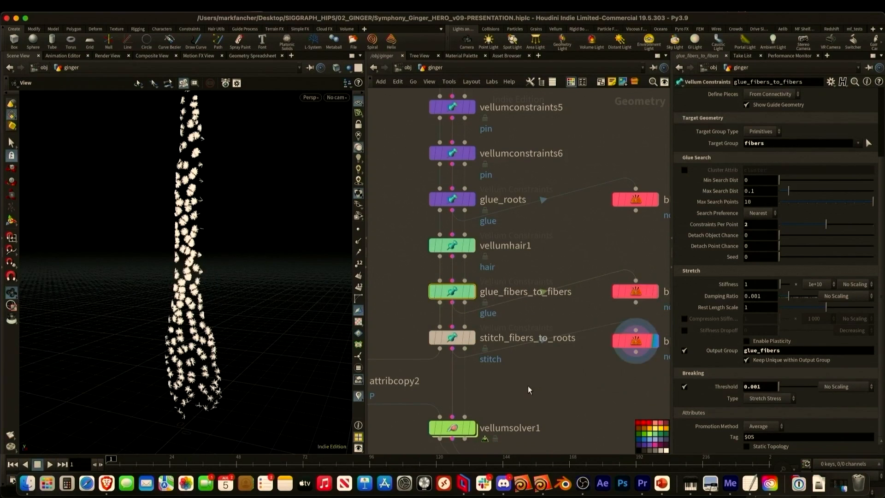
pyautogui.press('h')
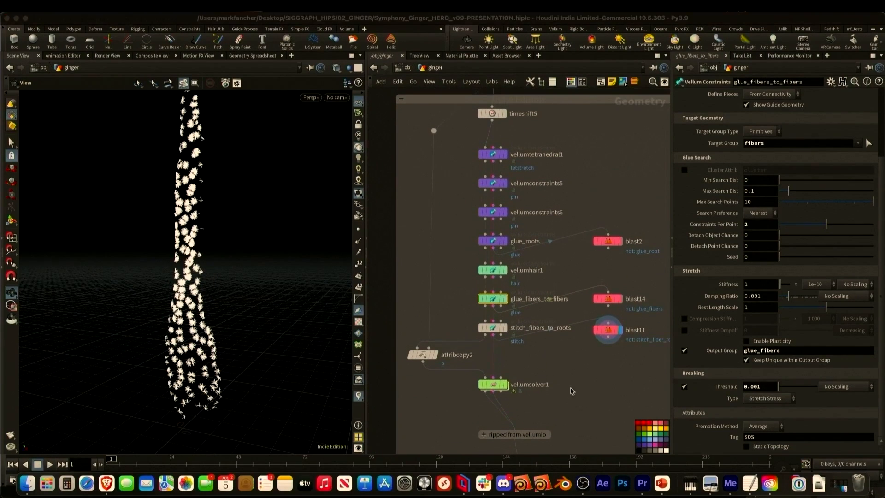
# - Examine vellumsolver1, then display vellum_ginger_cache and scrub the cached tear to frame 85
pyautogui.moveTo(494, 385)
pyautogui.moveTo(586, 403); pyautogui.dragTo(575, 245, button='middle')
pyautogui.moveTo(575, 374); pyautogui.dragTo(549, 226, button='middle')
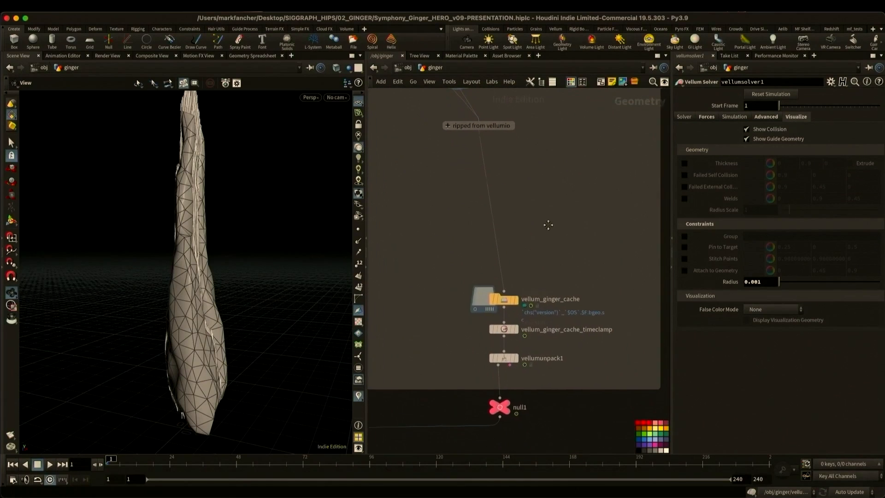
pyautogui.click(518, 301)
pyautogui.moveTo(217, 330); pyautogui.dragTo(167, 325)
pyautogui.scroll(-3, 167, 325)
pyautogui.moveTo(233, 462); pyautogui.dragTo(339, 456)
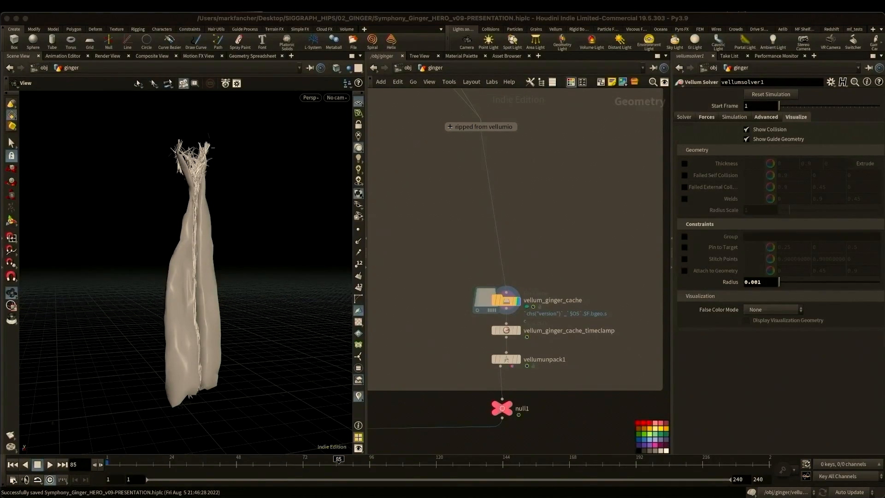
# - Display merge_STATIC_FIBERS and merge_GINGER_FRACTURE to examine the high-resolution geometry imported for the deformation
pyautogui.scroll(-10, 583, 268)
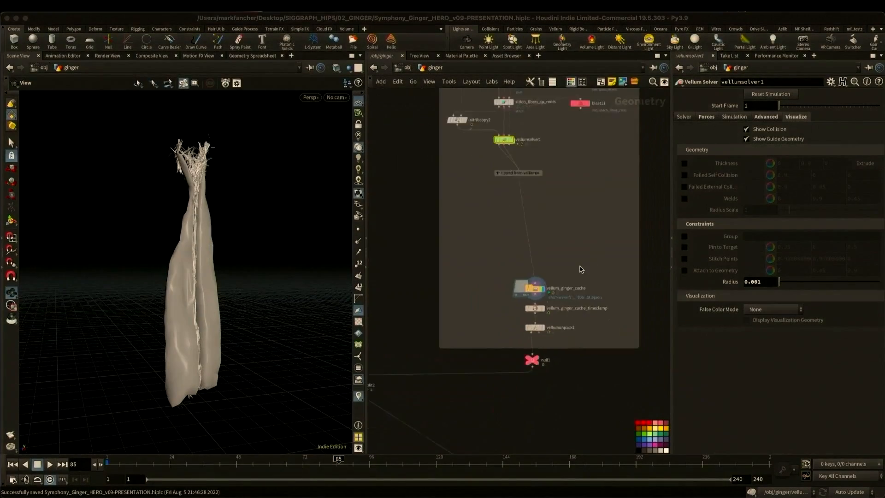
pyautogui.moveTo(506, 347); pyautogui.dragTo(503, 257, button='middle')
pyautogui.scroll(5, 503, 257)
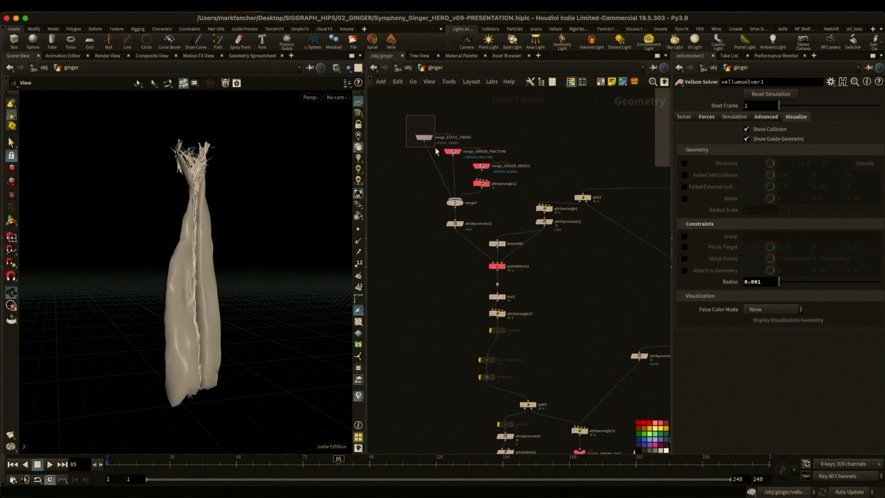
pyautogui.click(432, 137)
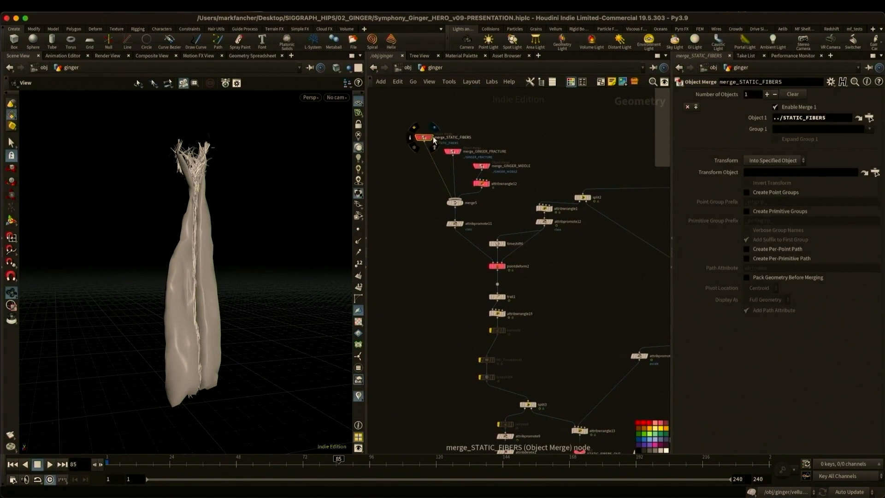
pyautogui.click(461, 149)
pyautogui.click(456, 153)
# - Visualize the class point attribute of merge_GINGER_FRACTURE in the viewport
pyautogui.moveTo(191, 324); pyautogui.dragTo(295, 277)
pyautogui.middleClick(461, 147)
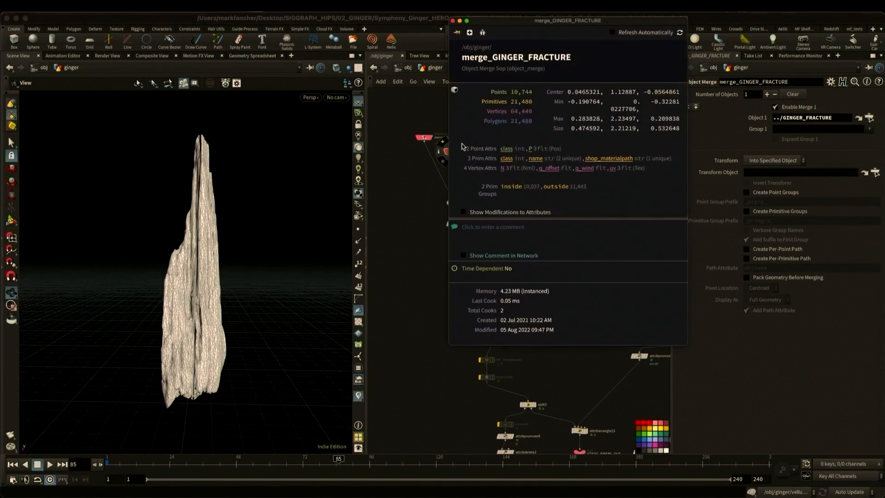
pyautogui.click(506, 149)
pyautogui.click(453, 21)
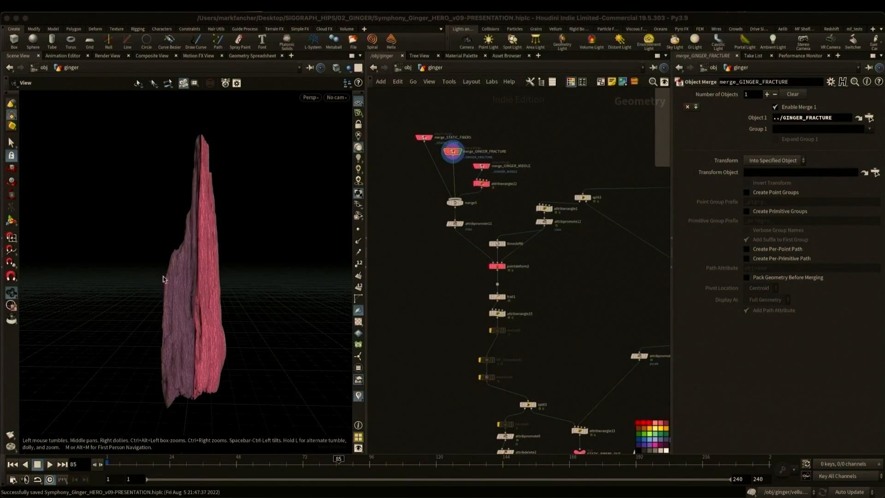
# - Display attribwrangle12, merge5 and attribpromote11 to examine how the class attribute is set, merged and promoted to points
pyautogui.click(489, 185)
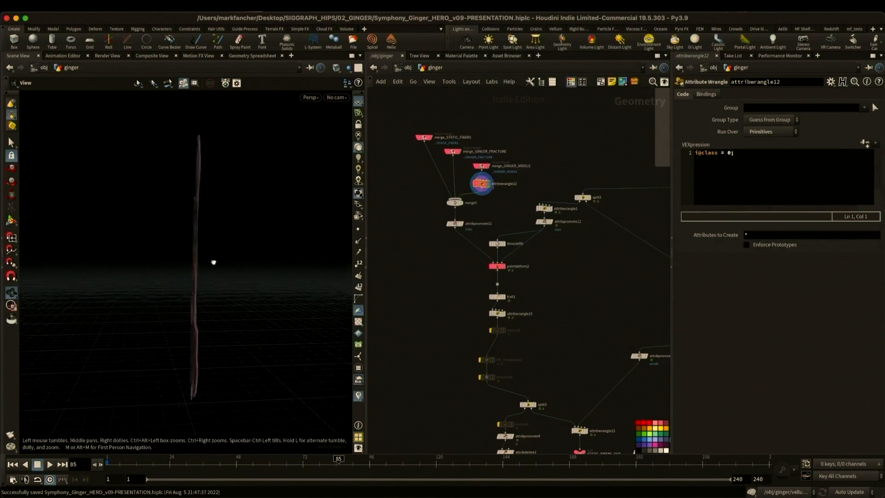
pyautogui.moveTo(213, 261); pyautogui.dragTo(270, 257)
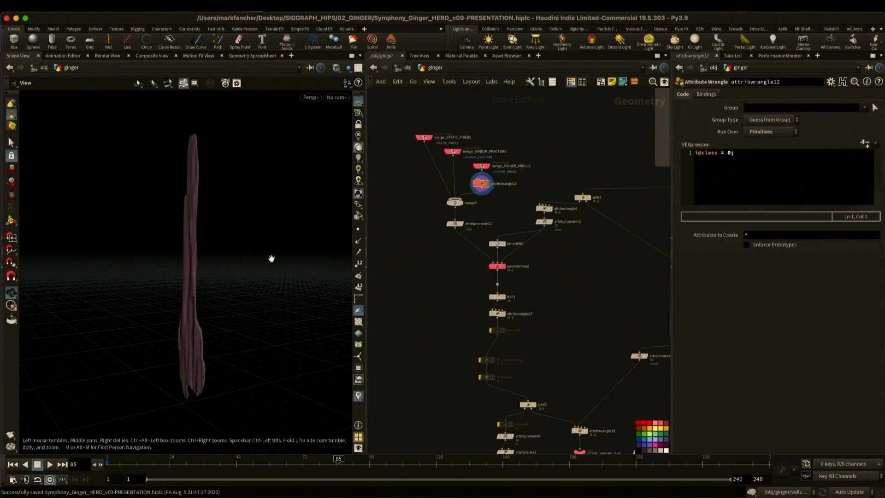
pyautogui.click(463, 203)
pyautogui.moveTo(173, 257); pyautogui.dragTo(227, 251, button='right')
pyautogui.moveTo(227, 250)
pyautogui.mouseDown()
pyautogui.moveTo(179, 253)
pyautogui.moveTo(211, 251)
pyautogui.mouseUp()
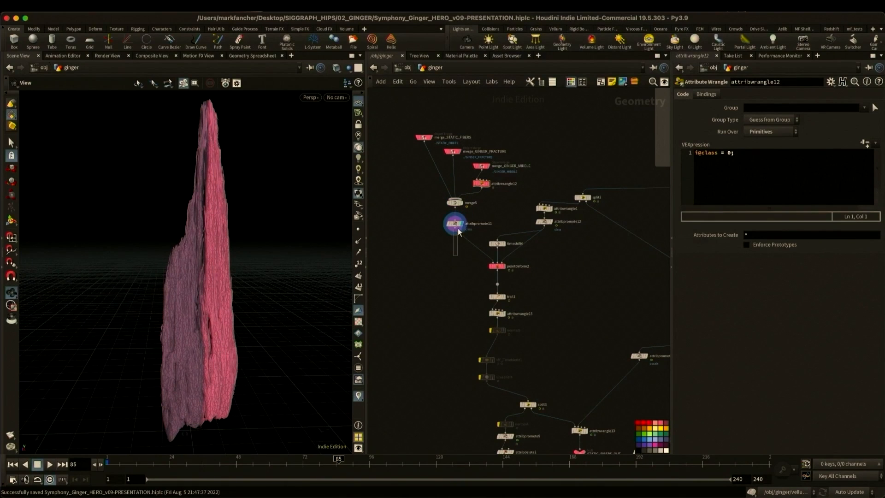
pyautogui.click(458, 228)
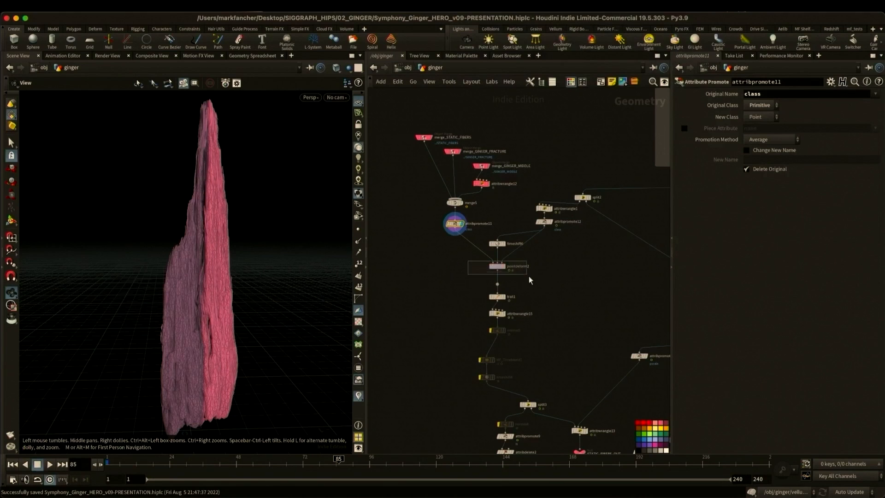
# - Examine pointdeform2's class piece attribute, compare its split2 and attribpromote12 simulated inputs, and display the deformed ginger
pyautogui.click(497, 266)
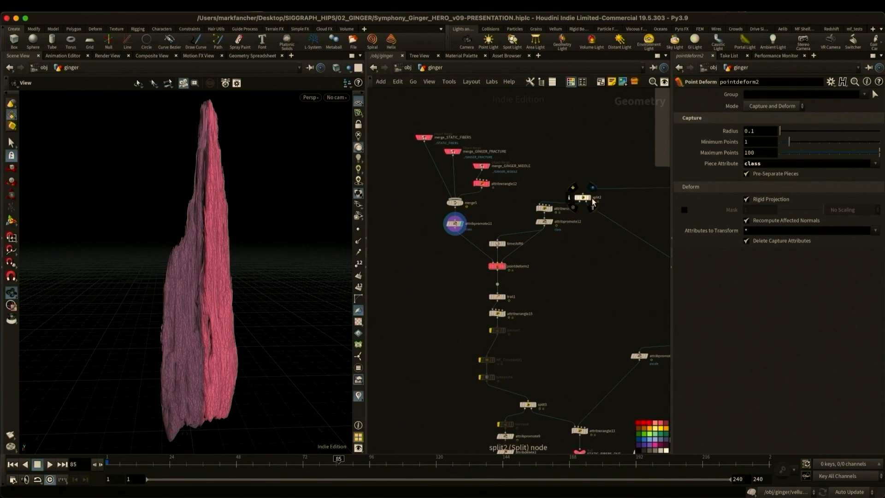
pyautogui.moveTo(583, 199); pyautogui.dragTo(543, 225, button='middle')
pyautogui.click(542, 225)
pyautogui.click(542, 224)
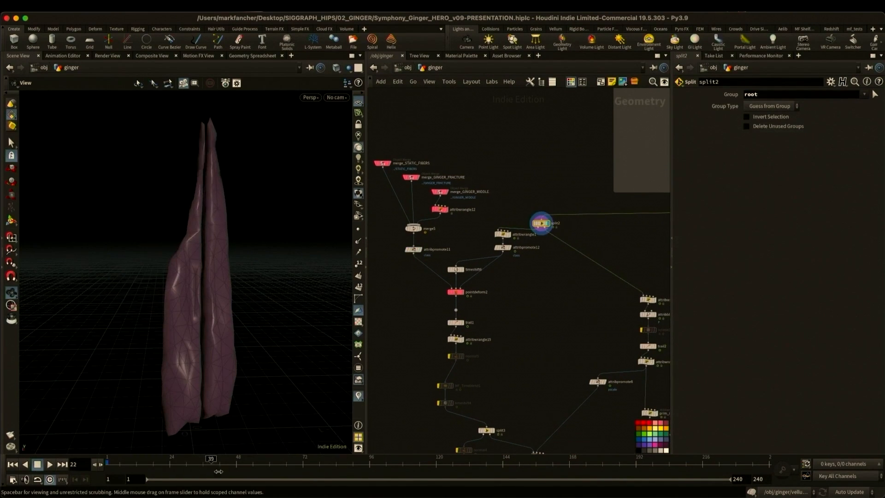
pyautogui.click(509, 248)
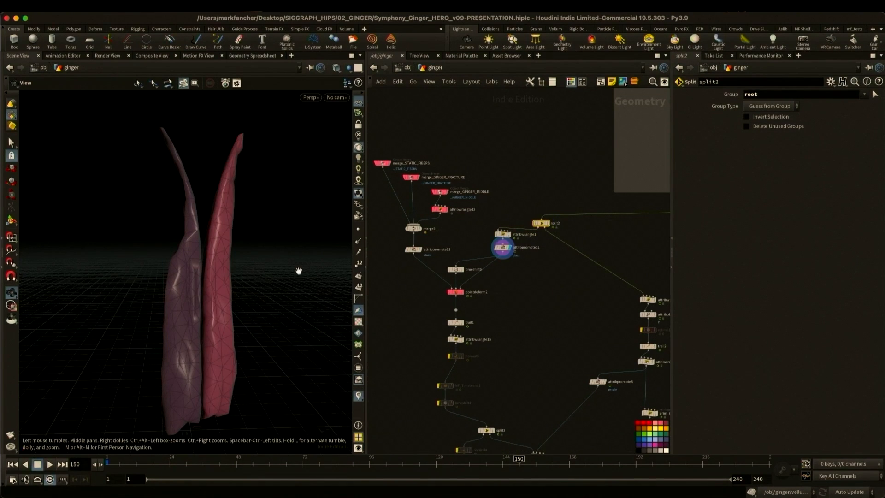
pyautogui.click(457, 295)
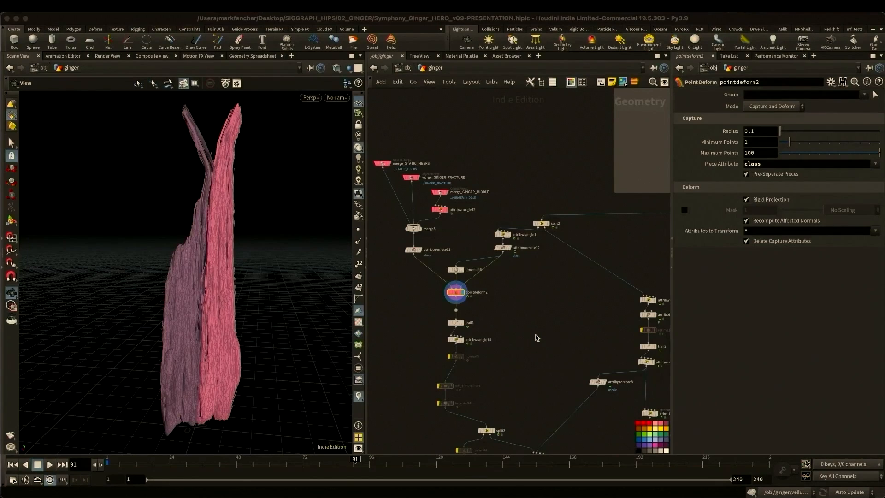
# - Compare the ginger network's output nulls by displaying both loose-fiber outputs, the static fibers and the root simulation at frame 231
pyautogui.scroll(-5, 544, 353)
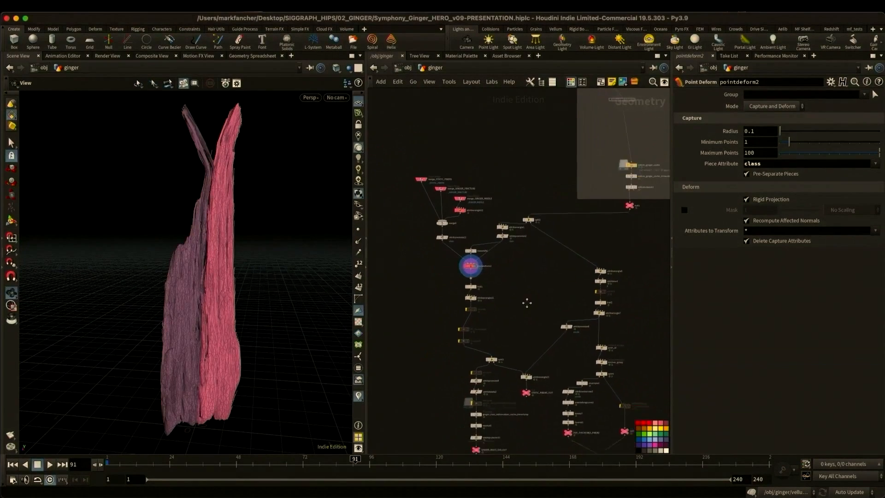
pyautogui.click(546, 387)
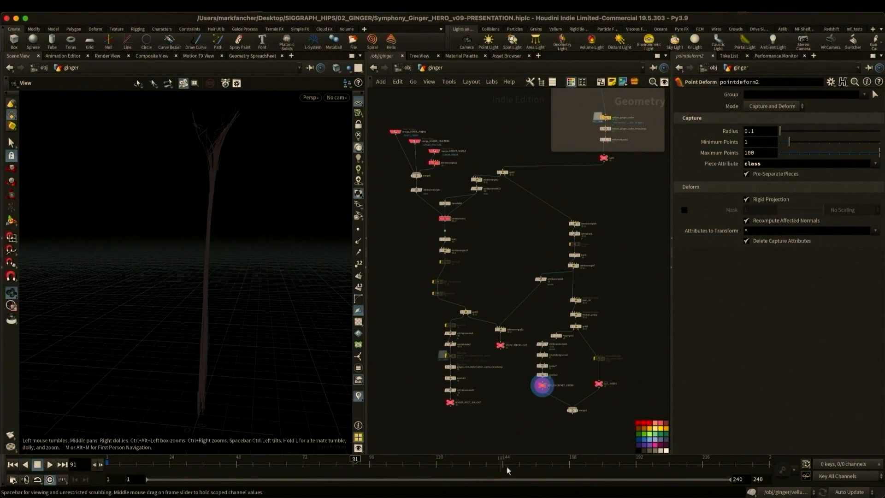
pyautogui.click(604, 386)
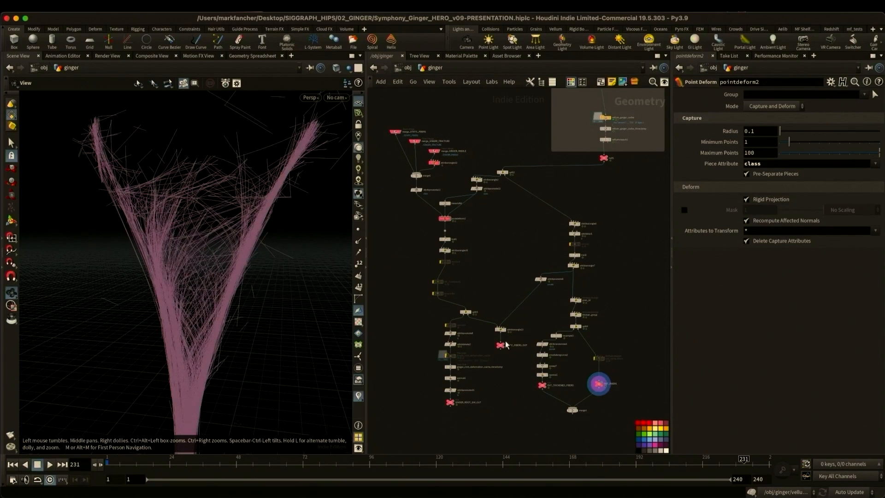
pyautogui.click(506, 344)
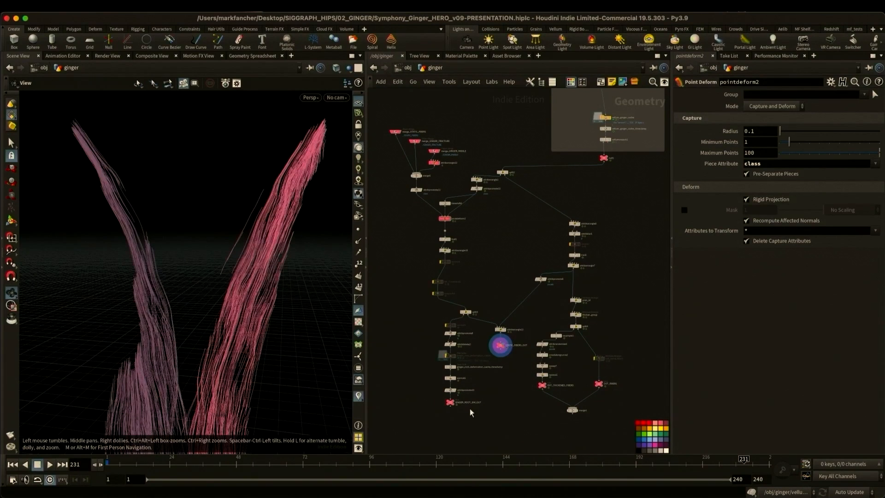
pyautogui.click(455, 404)
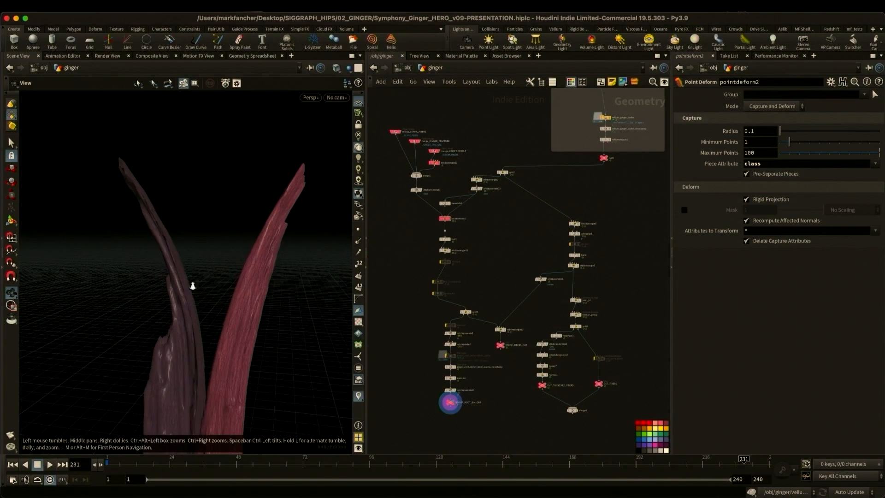
pyautogui.moveTo(255, 298); pyautogui.dragTo(234, 297)
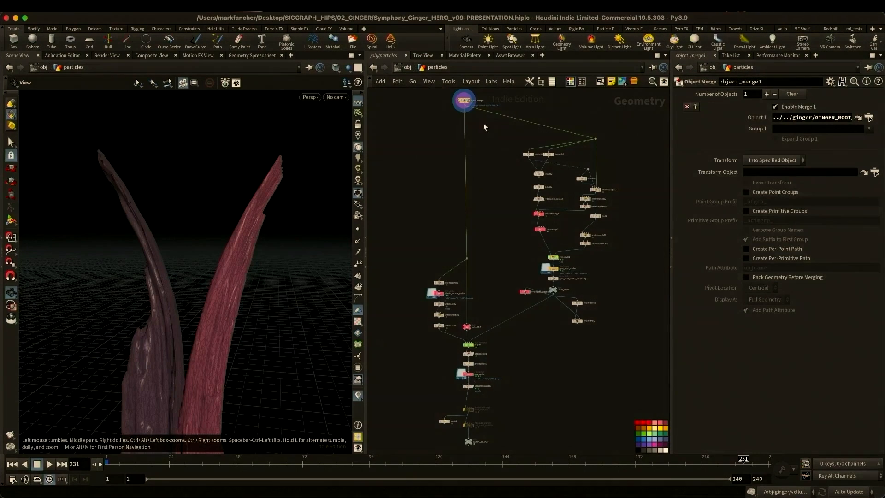
# - Save the scene and frame the ginger root imported by object_merge1 in the particles network
pyautogui.moveTo(483, 124); pyautogui.dragTo(490, 199, button='middle')
pyautogui.moveTo(490, 200)
pyautogui.mouseDown(button='right')
pyautogui.moveTo(496, 166)
pyautogui.moveTo(491, 184)
pyautogui.mouseUp(button='right')
pyautogui.press('super+s')
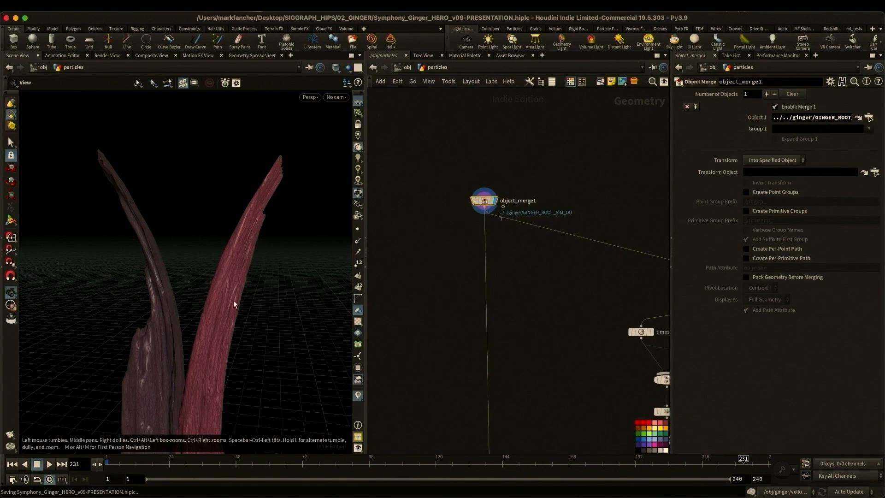
pyautogui.hotkey('space', 'g')
pyautogui.moveTo(230, 288); pyautogui.dragTo(205, 286)
pyautogui.moveTo(571, 331); pyautogui.dragTo(355, 209, button='middle')
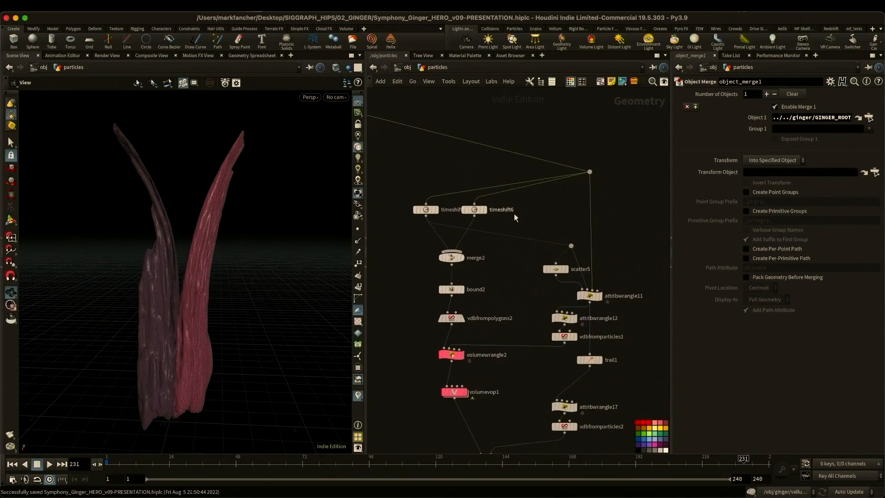
# - Display volumewrangle2 and volumevop1 through cam4 to examine the density source, and check trail1's velocity settings
pyautogui.moveTo(514, 214); pyautogui.dragTo(512, 226, button='right')
pyautogui.moveTo(525, 263); pyautogui.dragTo(532, 216, button='middle')
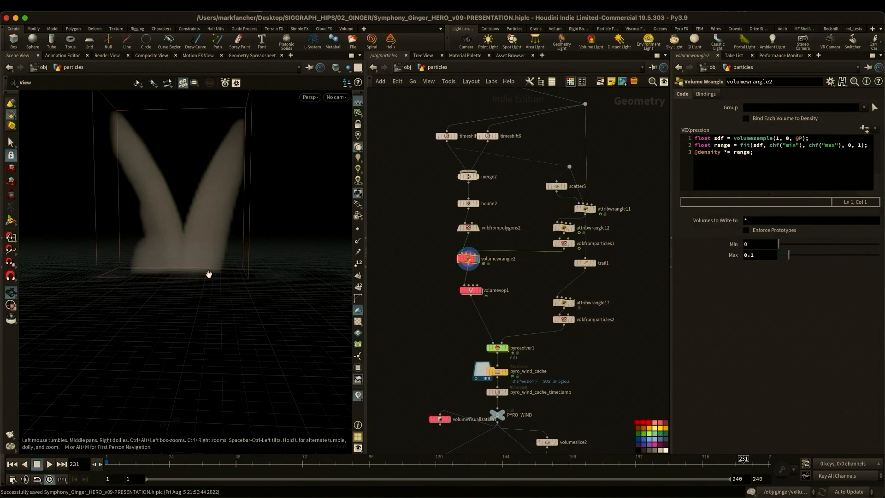
pyautogui.click(483, 294)
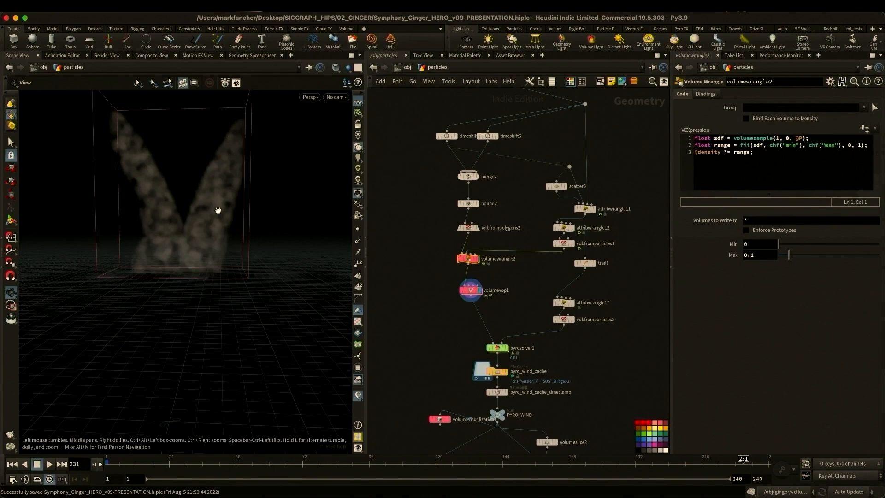
pyautogui.click(336, 97)
pyautogui.click(350, 195)
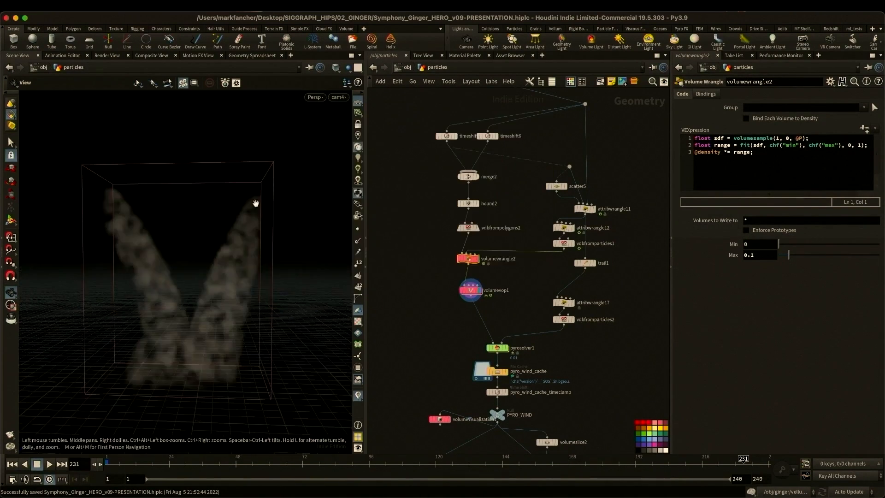
pyautogui.click(589, 265)
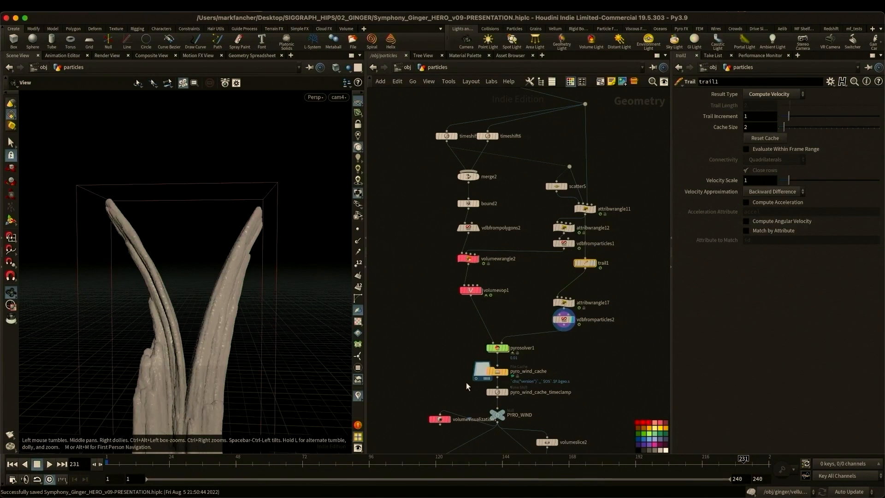
# - Display pyro_wind_cache and its volume visualization, scrubbing the wind simulation to frame 199
pyautogui.moveTo(576, 356); pyautogui.dragTo(581, 247, button='middle')
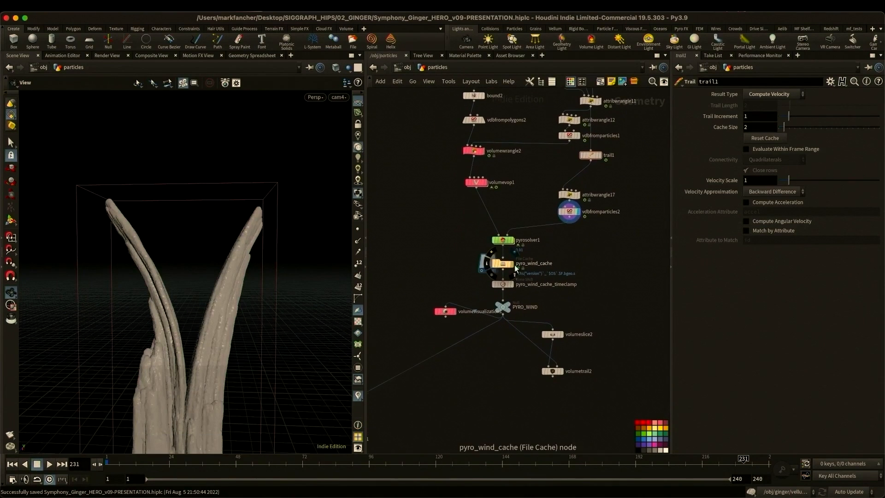
pyautogui.click(512, 265)
pyautogui.click(455, 312)
pyautogui.moveTo(322, 464); pyautogui.dragTo(654, 476)
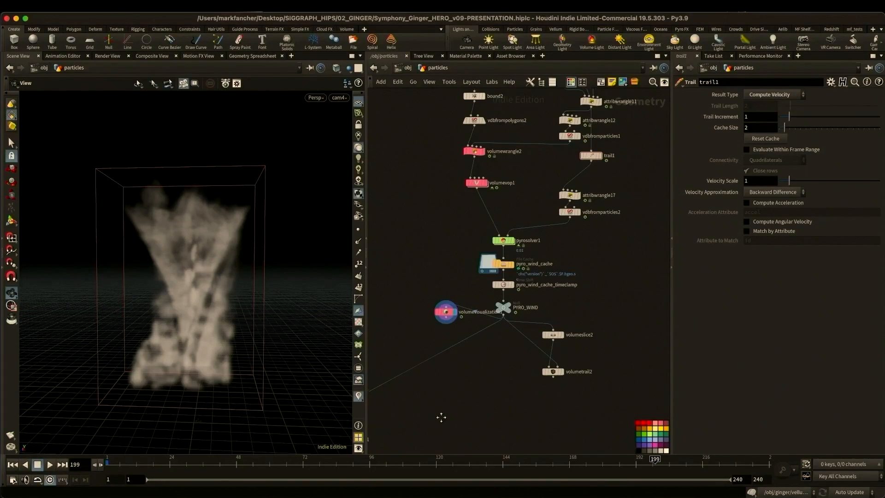
# - Display debris_source_cache and scrub the emitted debris points back to frame 80
pyautogui.moveTo(441, 418); pyautogui.dragTo(614, 345, button='middle')
pyautogui.click(445, 240)
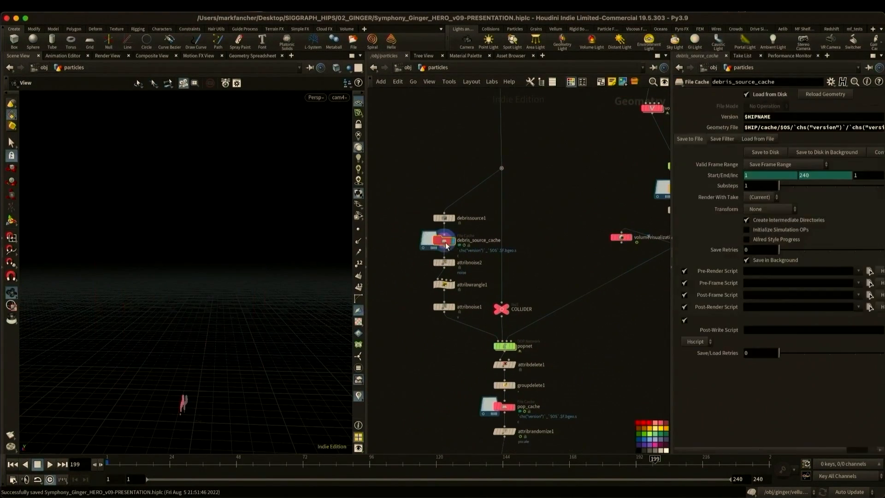
pyautogui.moveTo(595, 464); pyautogui.dragTo(277, 453)
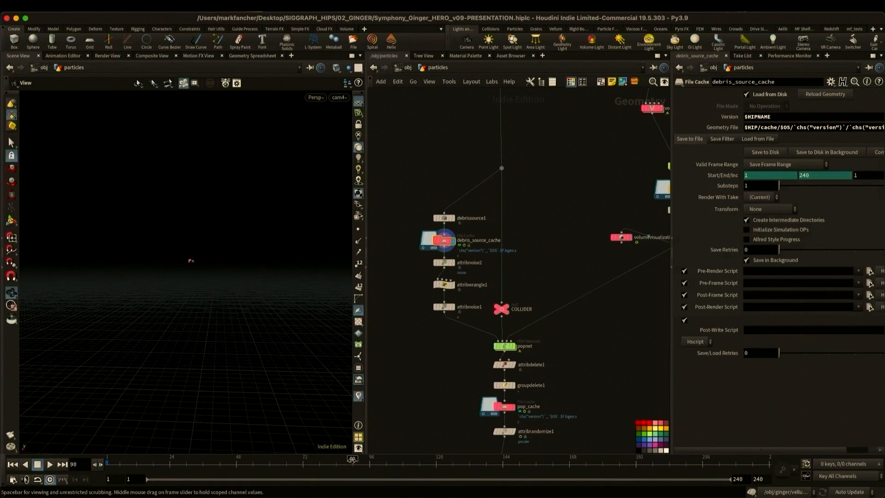
pyautogui.moveTo(353, 459); pyautogui.dragTo(324, 457)
# - Overlay the COLLIDER null as a template and scrub the debris source to frame 177
pyautogui.moveTo(539, 179); pyautogui.dragTo(539, 184, button='middle')
pyautogui.click(510, 324)
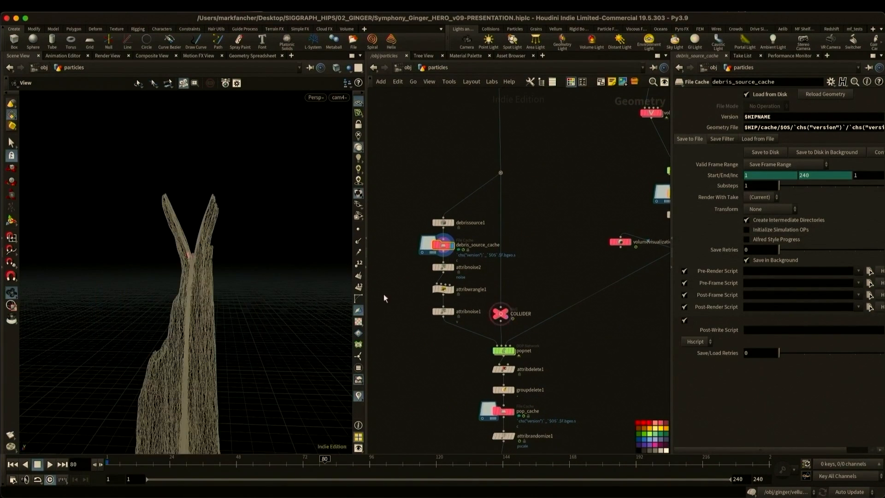
pyautogui.moveTo(242, 463); pyautogui.dragTo(594, 486)
pyautogui.keyDown('alt'); pyautogui.moveTo(198, 239); pyautogui.dragTo(237, 330); pyautogui.keyUp('alt')
# - Open the popnet network and examine popadvectbyvolumes1's velocity source, field name and advection type
pyautogui.moveTo(517, 342); pyautogui.dragTo(530, 296, button='middle')
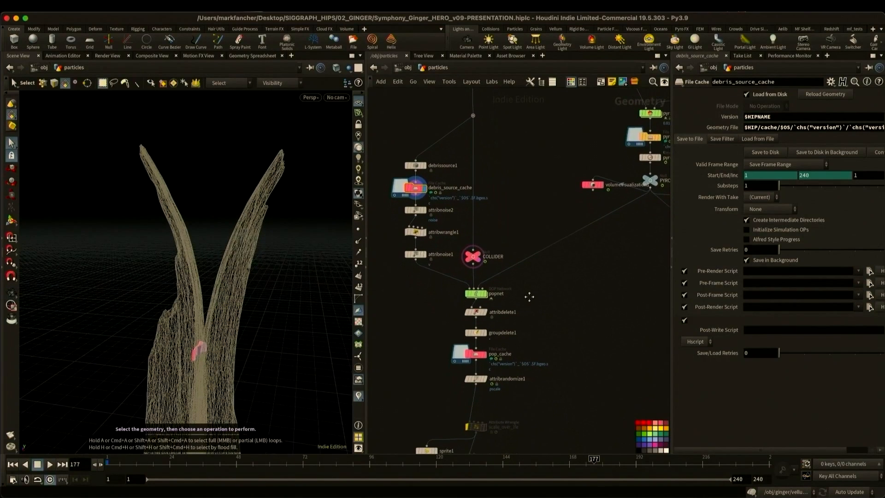
pyautogui.doubleClick(477, 295)
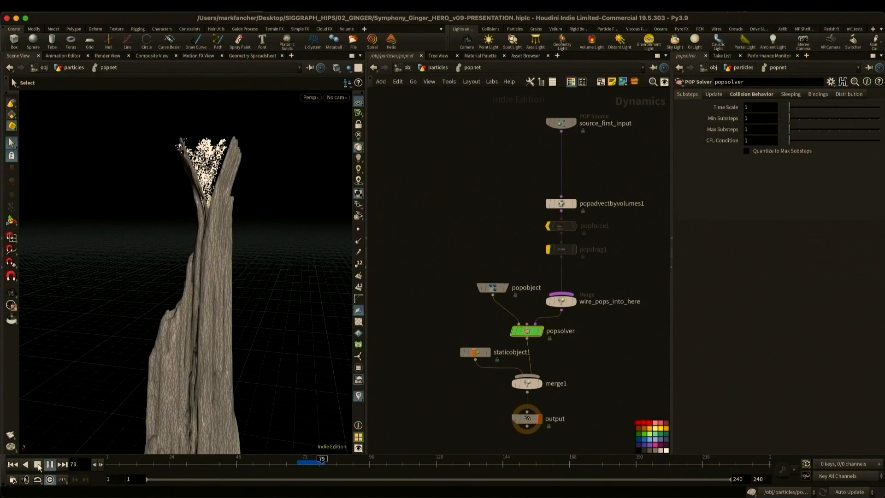
pyautogui.moveTo(596, 209); pyautogui.dragTo(599, 211)
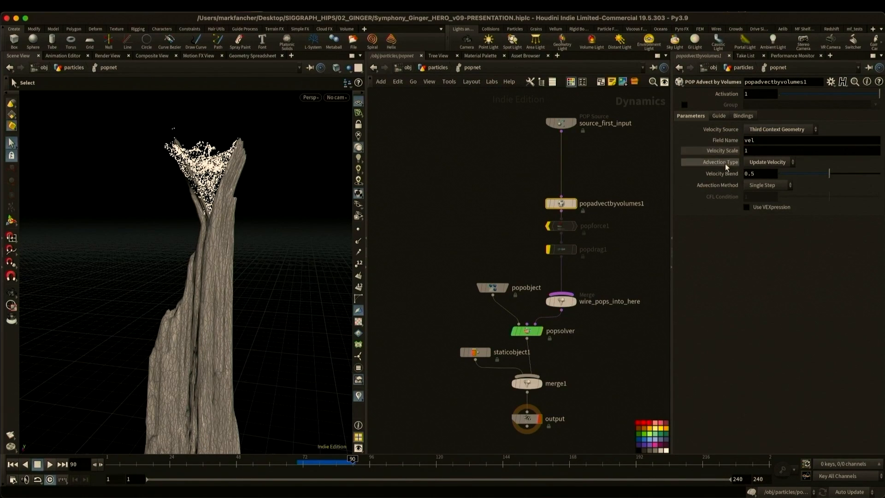
# - Return to the particles network, display pop_cache and play back the cached particle simulation
pyautogui.click(440, 67)
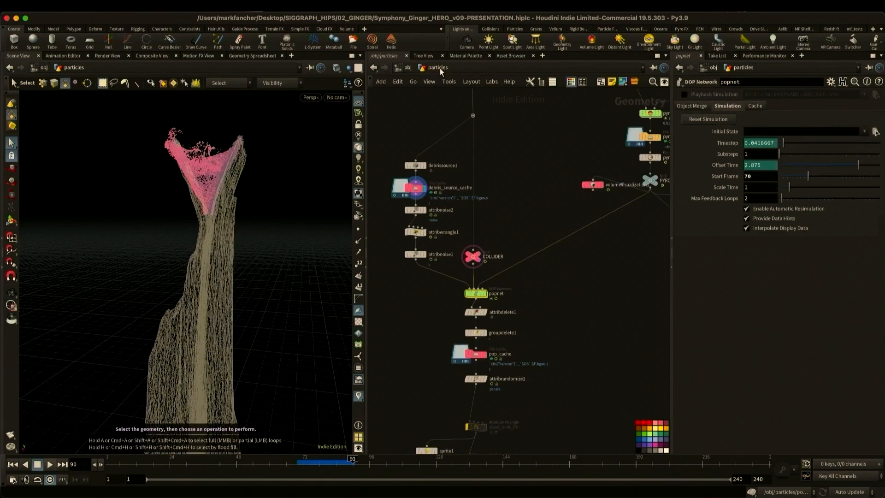
pyautogui.click(475, 354)
pyautogui.click(50, 464)
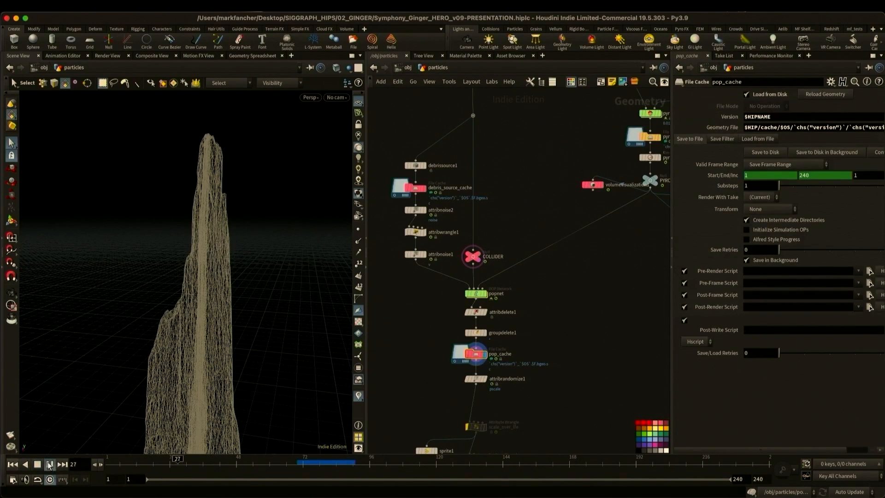
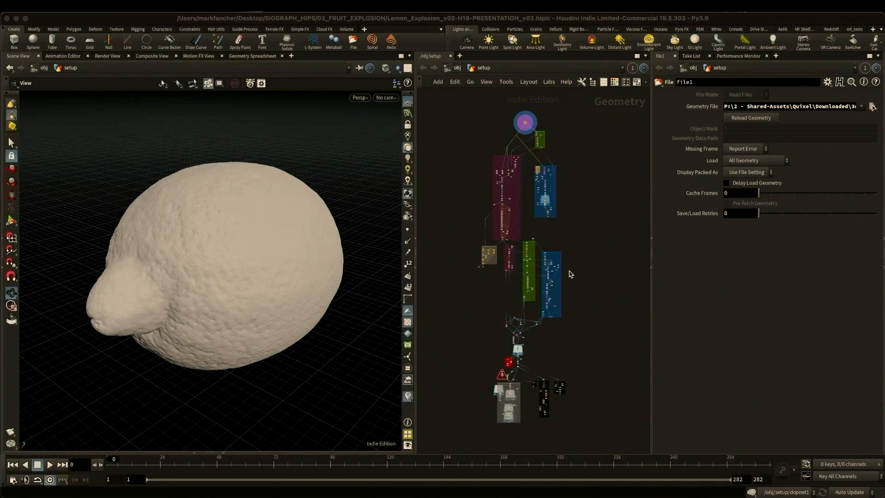
# - Open the SECTION MEMBRANES part of the network and display vdbfrompolygons9's volume of the lemon
pyautogui.click(571, 275)
pyautogui.scroll(10, 525, 121)
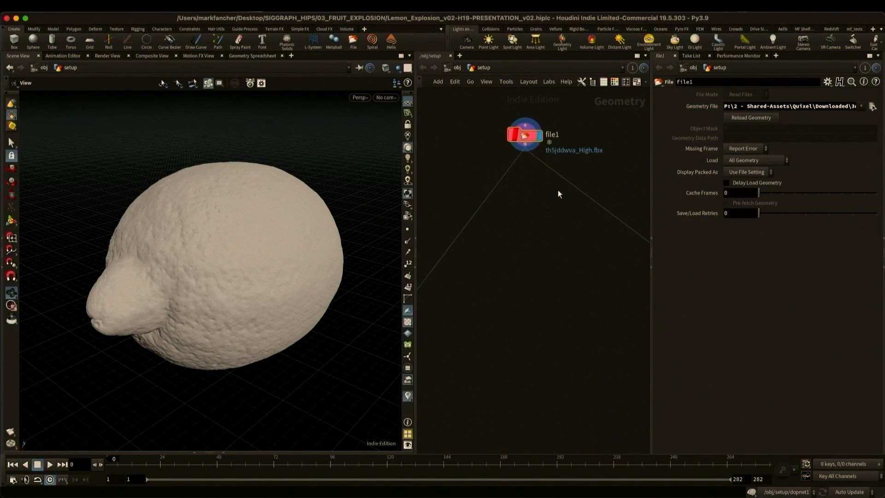
pyautogui.moveTo(579, 275); pyautogui.dragTo(430, 188, button='middle')
pyautogui.scroll(-5, 520, 243)
pyautogui.click(501, 180)
pyautogui.click(490, 175)
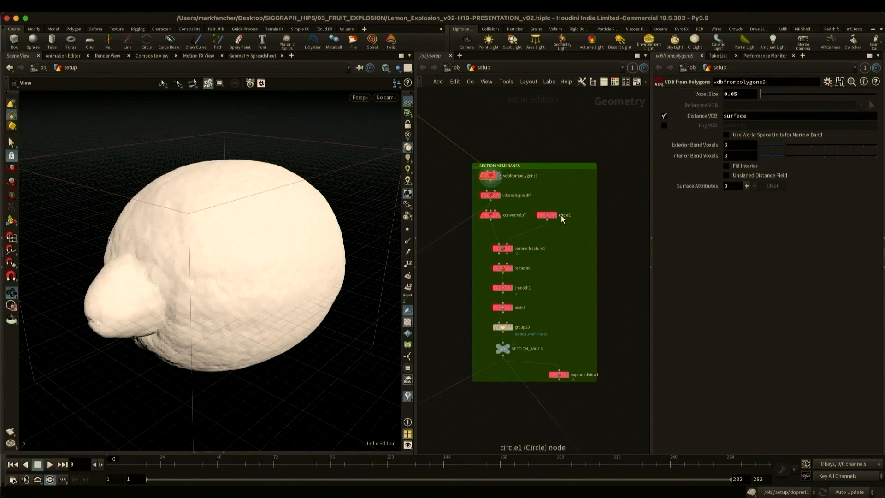
# - Display the eroded lemon from vdbreshapesdf4 and its polygon conversion from convertvdb7
pyautogui.click(499, 195)
pyautogui.click(489, 195)
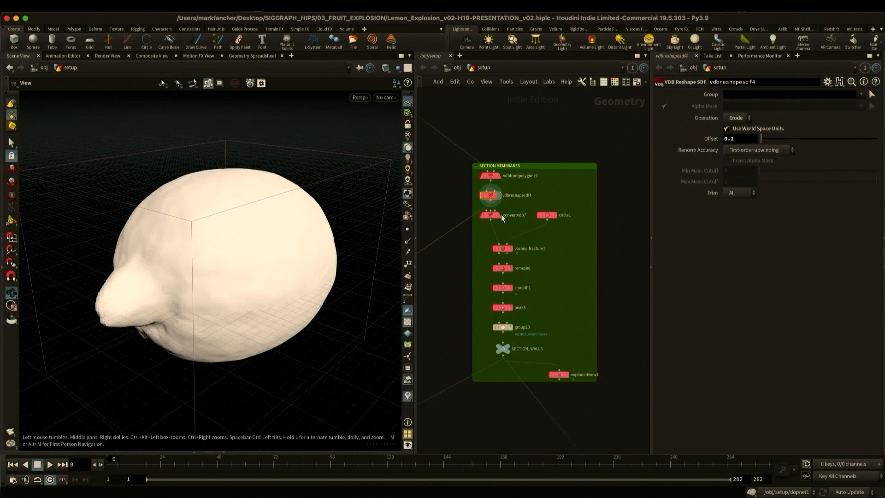
pyautogui.click(499, 215)
pyautogui.click(490, 215)
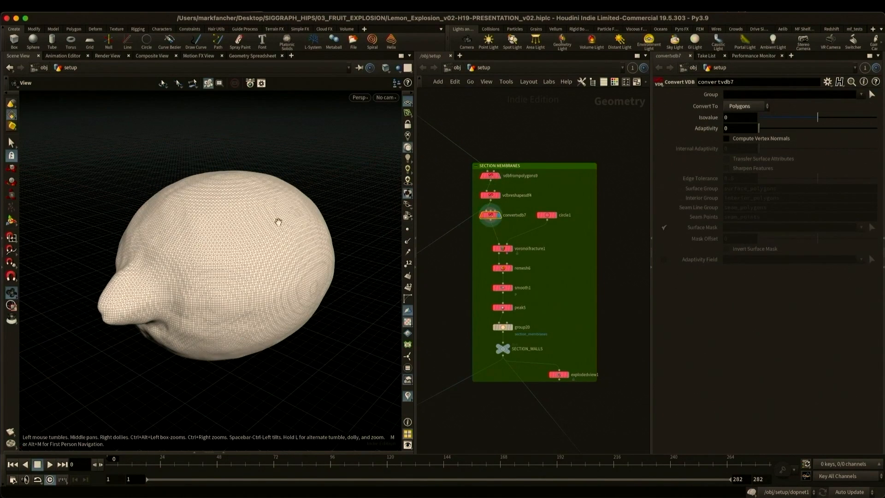
# - Display circle1's fracture points and the lemon segments cut by voronoifracture1
pyautogui.click(555, 215)
pyautogui.click(547, 215)
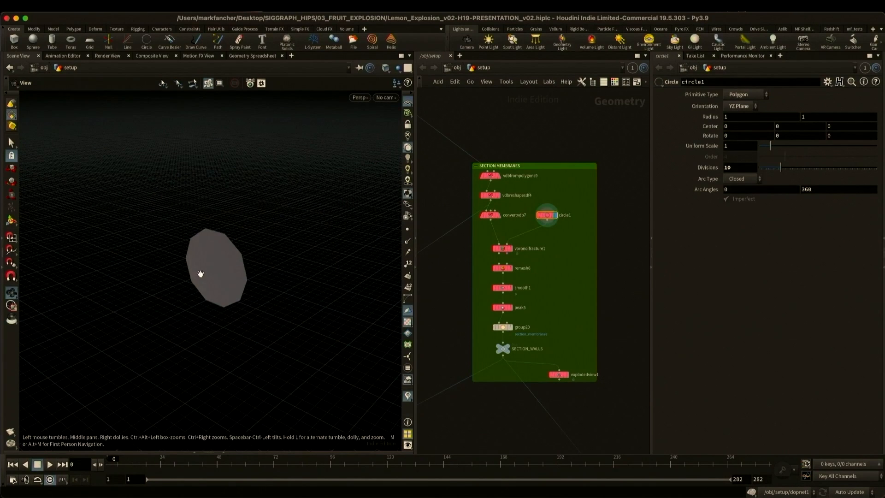
pyautogui.click(515, 249)
pyautogui.click(511, 250)
pyautogui.click(490, 249)
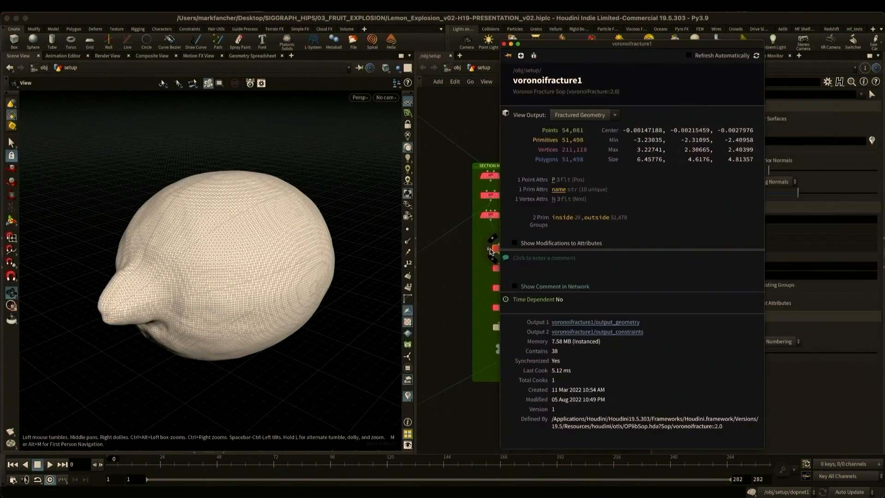
pyautogui.click(559, 189)
pyautogui.click(505, 45)
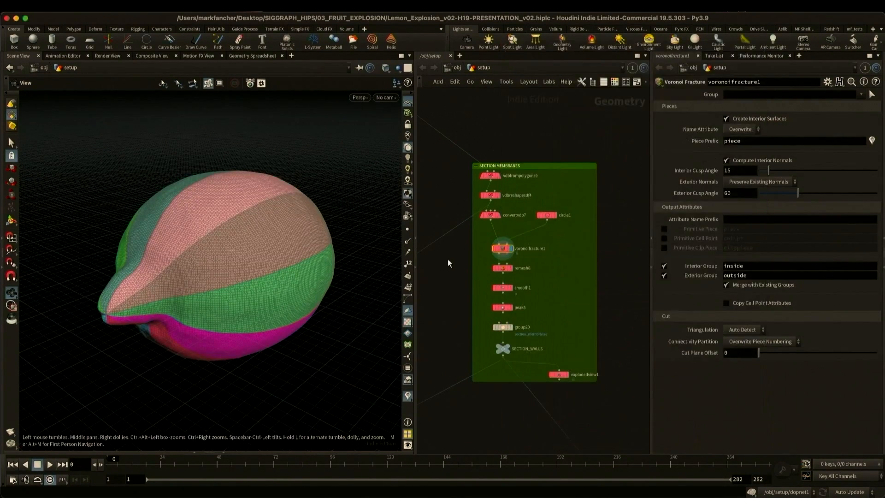
# - Bypass the remesh, smooth and peak nodes and display explodedview1 to inspect the raw fractured segments
pyautogui.click(503, 288)
pyautogui.click(567, 375)
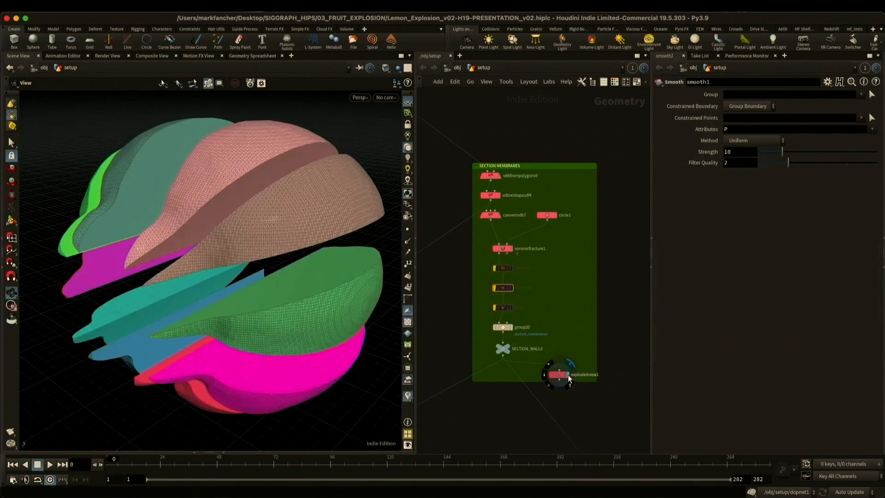
pyautogui.moveTo(265, 267)
pyautogui.mouseDown()
pyautogui.moveTo(271, 296)
pyautogui.moveTo(282, 266)
pyautogui.mouseUp()
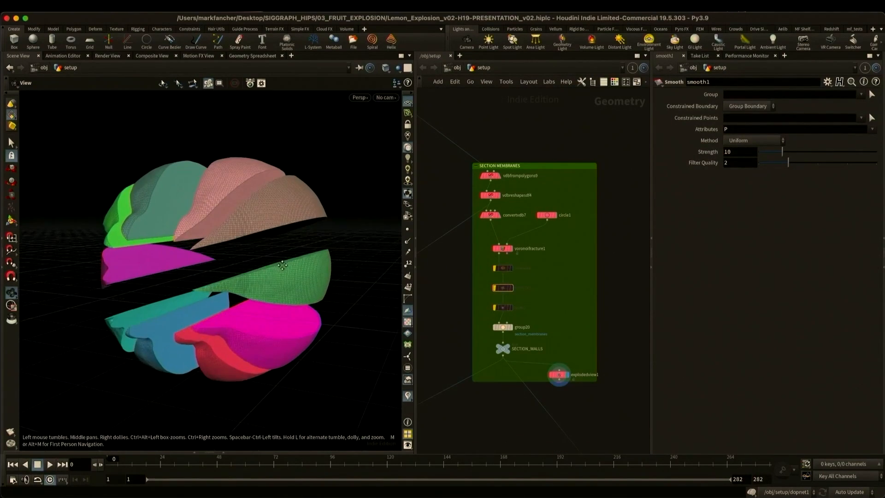
# - Re-enable the remesh, smooth and peak nodes and display the finished SECTION_WALLS membranes
pyautogui.click(498, 269)
pyautogui.click(499, 288)
pyautogui.click(494, 308)
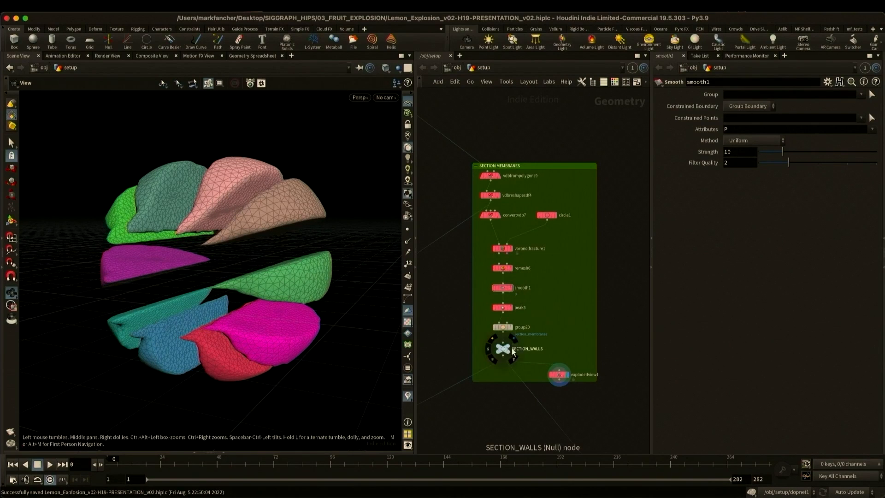
pyautogui.click(508, 345)
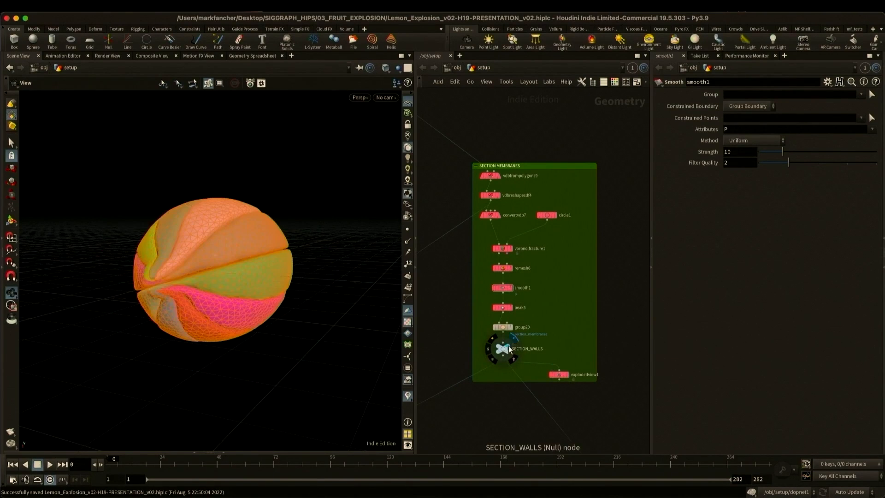
pyautogui.click(10, 143)
# - Go to the blue vesicle network box, display sphere1 and frame the elongated sphere in the viewport
pyautogui.scroll(-5, 607, 388)
pyautogui.moveTo(623, 388); pyautogui.dragTo(555, 53, button='middle')
pyautogui.scroll(3, 522, 180)
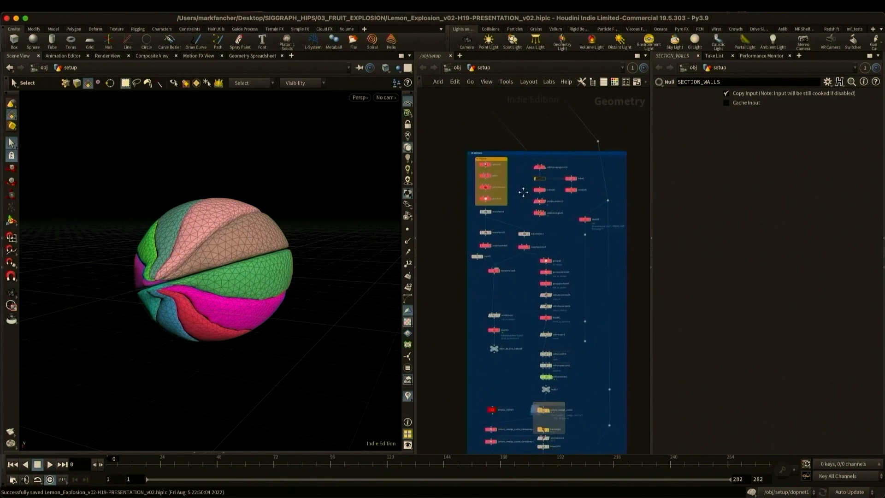
pyautogui.moveTo(524, 192); pyautogui.dragTo(518, 210, button='middle')
pyautogui.scroll(3, 518, 210)
pyautogui.moveTo(416, 198); pyautogui.dragTo(380, 196)
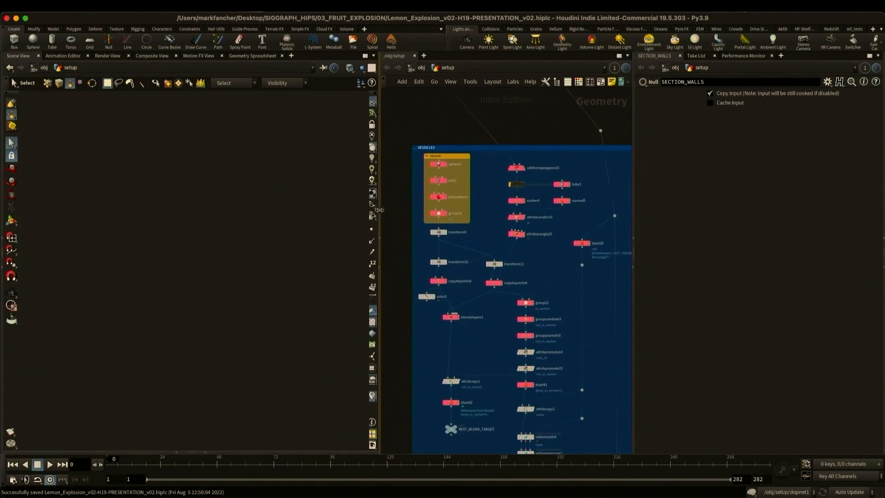
pyautogui.moveTo(448, 148); pyautogui.dragTo(427, 138, button='middle')
pyautogui.click(427, 154)
pyautogui.click(420, 153)
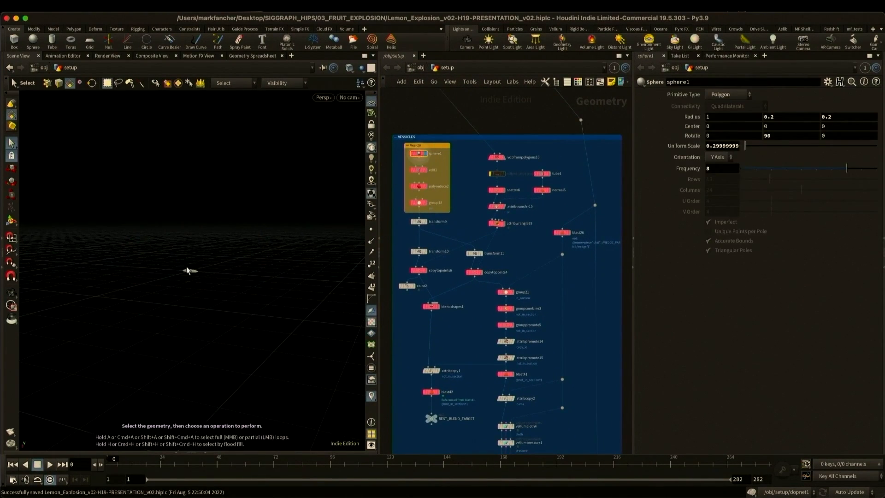
pyautogui.hotkey('space', 'f')
pyautogui.keyDown('alt'); pyautogui.moveTo(210, 258); pyautogui.dragTo(241, 278); pyautogui.keyUp('alt')
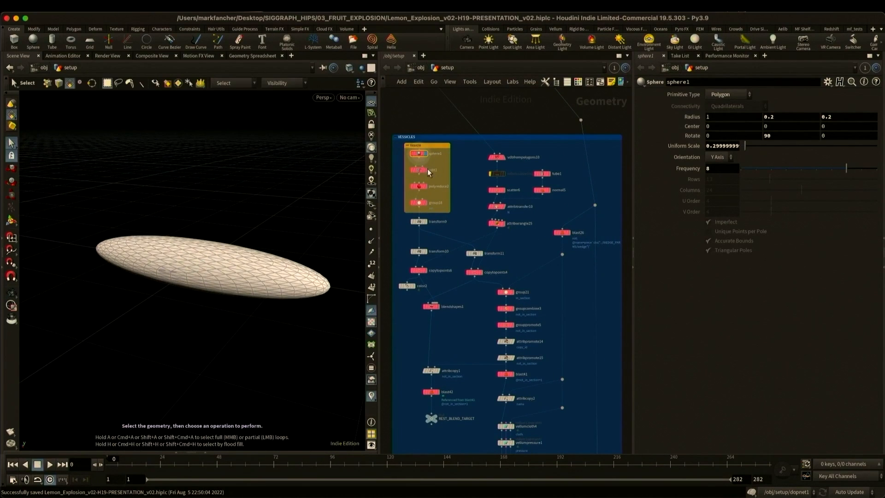
# - Step through the edit and polyreduce nodes of the vesicle model and examine group18's pin group at its tip
pyautogui.click(426, 170)
pyautogui.click(420, 172)
pyautogui.click(426, 187)
pyautogui.click(425, 203)
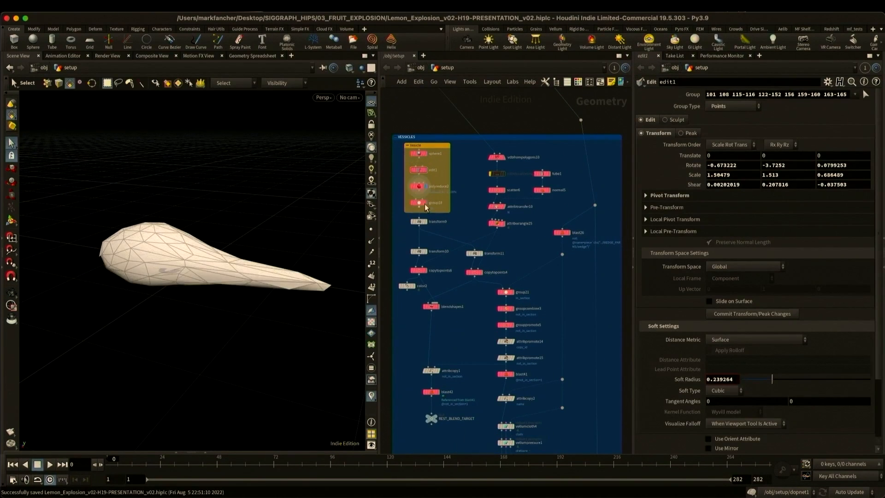
pyautogui.click(419, 204)
pyautogui.scroll(-3, 231, 234)
pyautogui.keyDown('alt'); pyautogui.moveTo(231, 251); pyautogui.dragTo(326, 243); pyautogui.keyUp('alt')
pyautogui.click(10, 222)
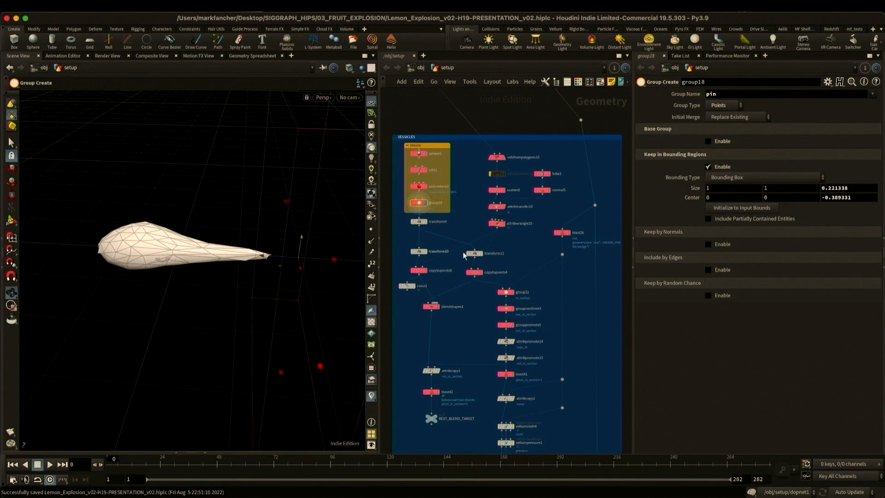
# - Display vdbfrompolygons10 and view its fog density volume
pyautogui.click(504, 156)
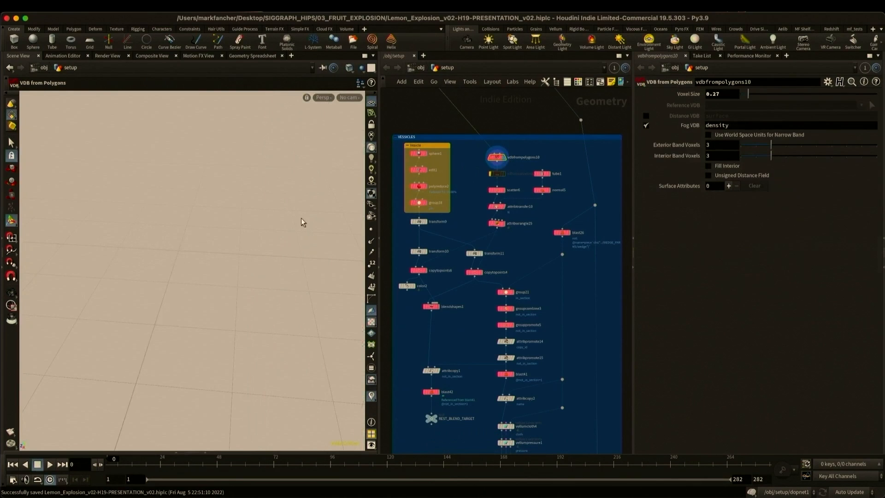
pyautogui.keyDown('alt'); pyautogui.moveTo(276, 223); pyautogui.dragTo(245, 248); pyautogui.keyUp('alt')
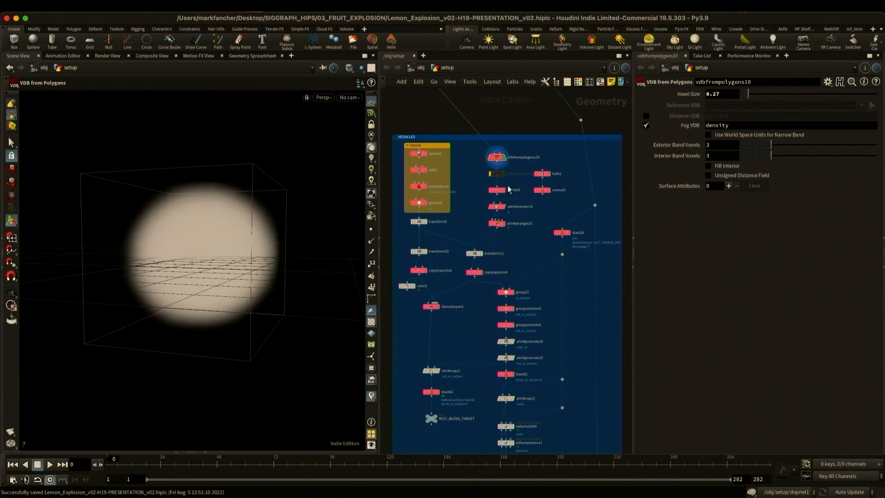
# - Display the points from scatter6 and attribtransfer10, and show the point normals transferred onto them
pyautogui.click(505, 189)
pyautogui.click(496, 192)
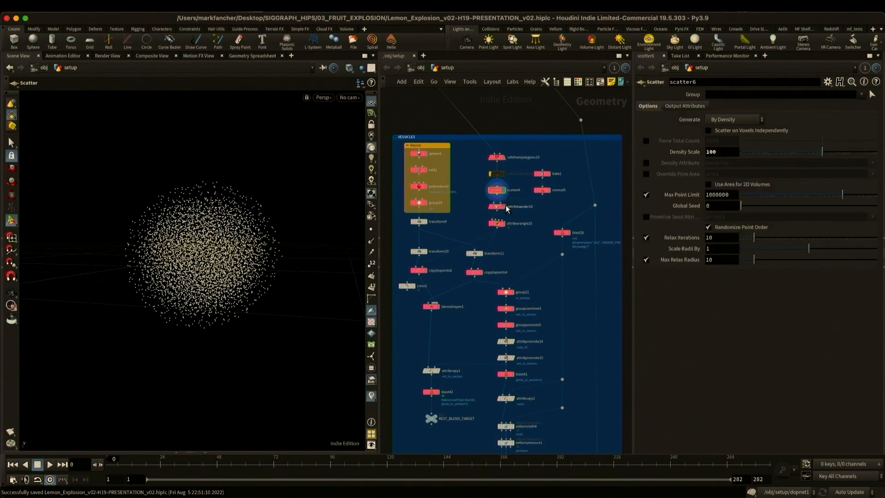
pyautogui.click(502, 207)
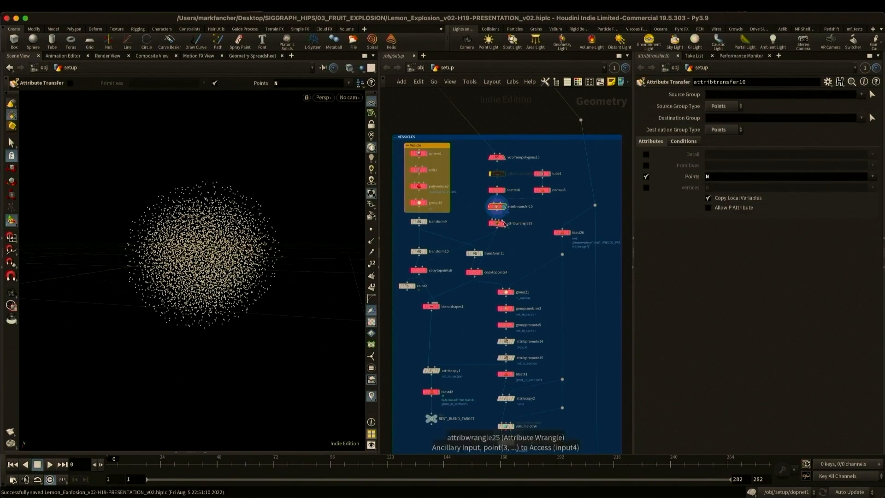
pyautogui.click(371, 240)
# - Display the vesicles instanced by copytopoints6 with point normals hidden, and inspect them
pyautogui.click(425, 271)
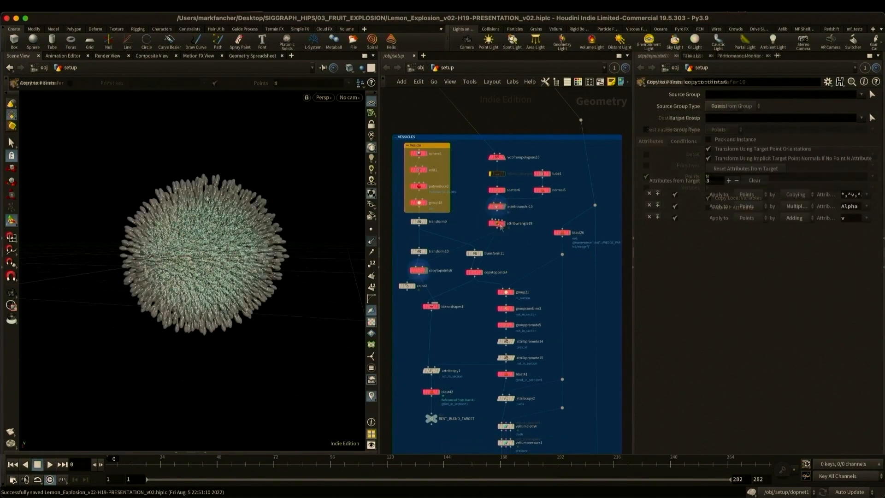
pyautogui.click(372, 240)
pyautogui.keyDown('alt'); pyautogui.moveTo(231, 203); pyautogui.dragTo(206, 215); pyautogui.keyUp('alt')
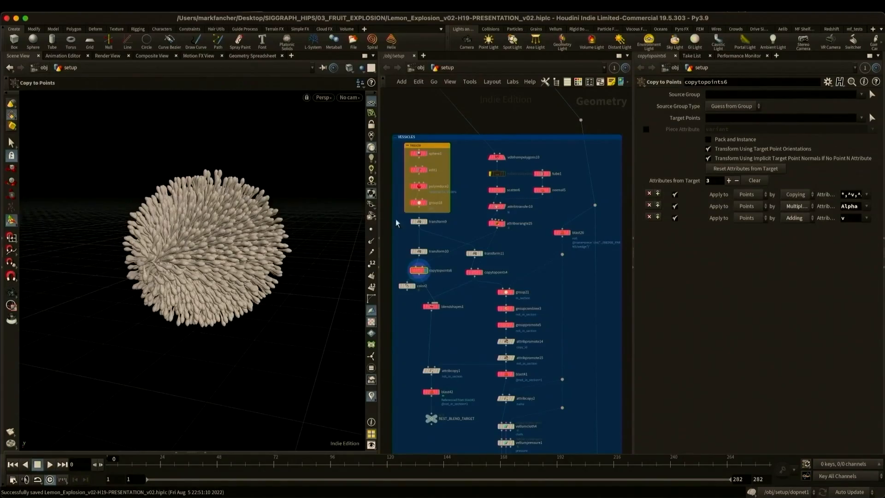
# - Display the thin vesicles instanced by copytopoints4 and examine them from several angles
pyautogui.click(474, 272)
pyautogui.press('Escape')
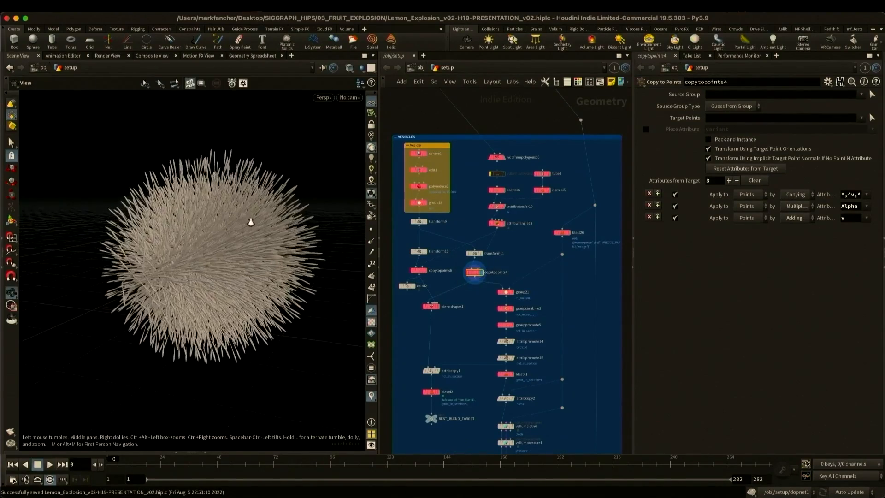
pyautogui.moveTo(256, 227)
pyautogui.keyDown('alt'); pyautogui.mouseDown()
pyautogui.moveTo(189, 224)
pyautogui.moveTo(255, 227)
pyautogui.mouseUp(); pyautogui.keyUp('alt')
pyautogui.keyDown('alt'); pyautogui.moveTo(258, 226); pyautogui.dragTo(279, 221, button='middle'); pyautogui.keyUp('alt')
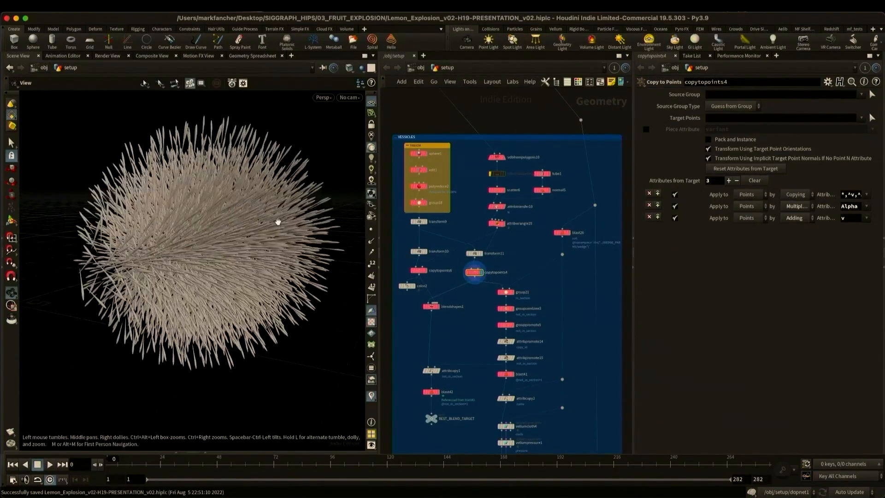
# - Overlay blast26's single lemon section as a template on the thin vesicles and save the scene
pyautogui.click(570, 233)
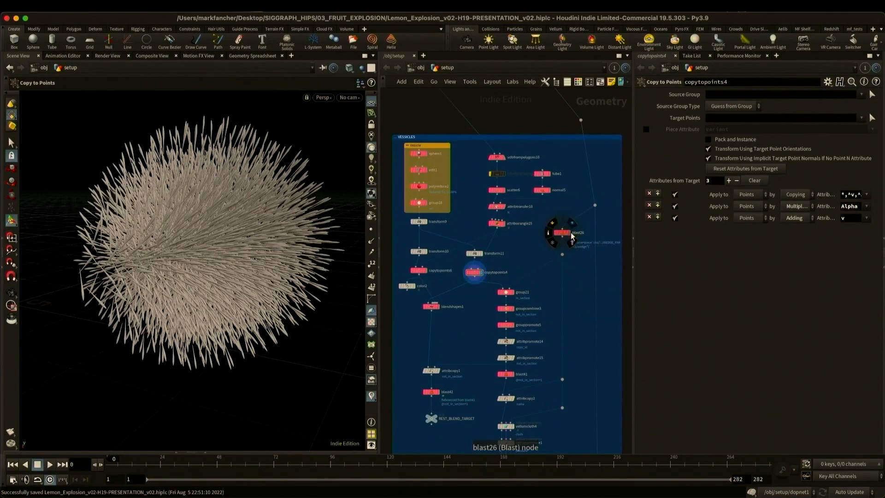
pyautogui.moveTo(283, 241); pyautogui.dragTo(243, 254, button='middle')
pyautogui.keyDown('alt'); pyautogui.moveTo(243, 254); pyautogui.dragTo(219, 267); pyautogui.keyUp('alt')
pyautogui.press('super+s')
# - Display group21 and inspect the vesicle points captured in the in_section group
pyautogui.click(514, 292)
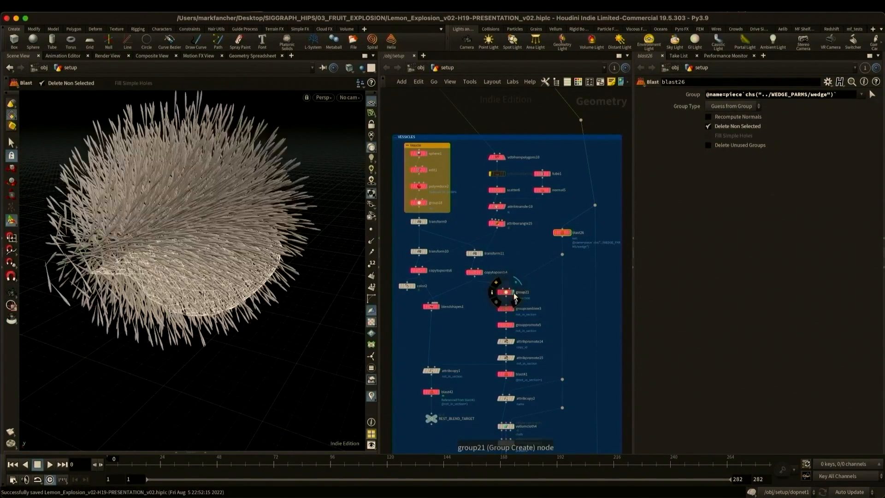
pyautogui.moveTo(227, 241); pyautogui.dragTo(260, 281, button='middle')
pyautogui.keyDown('alt'); pyautogui.moveTo(259, 281); pyautogui.dragTo(264, 276); pyautogui.keyUp('alt')
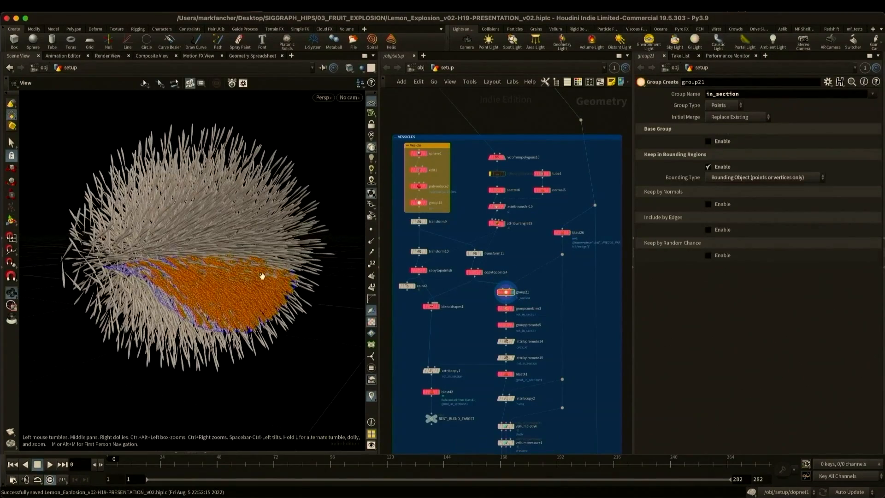
# - Examine groupcombine3's inverted not_in_section group and its promotion to primitives in grouppromote5
pyautogui.click(513, 309)
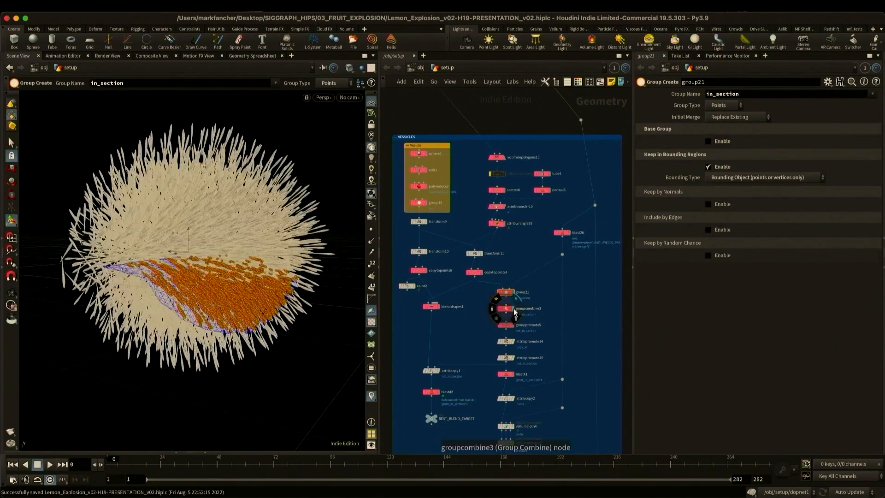
pyautogui.click(505, 310)
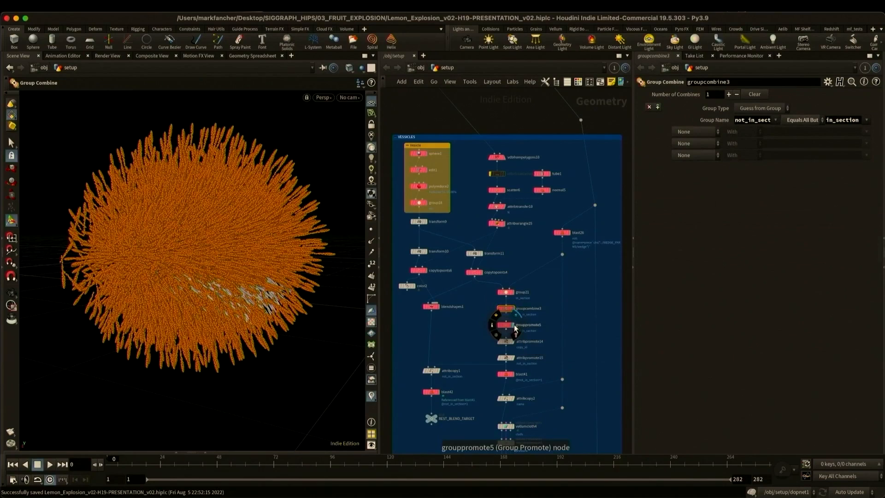
pyautogui.click(513, 326)
# - Display the Blast node below grouppromote5 and overlay blast26's section as a template around the remaining vesicles
pyautogui.moveTo(535, 335); pyautogui.dragTo(535, 258, button='middle')
pyautogui.click(513, 296)
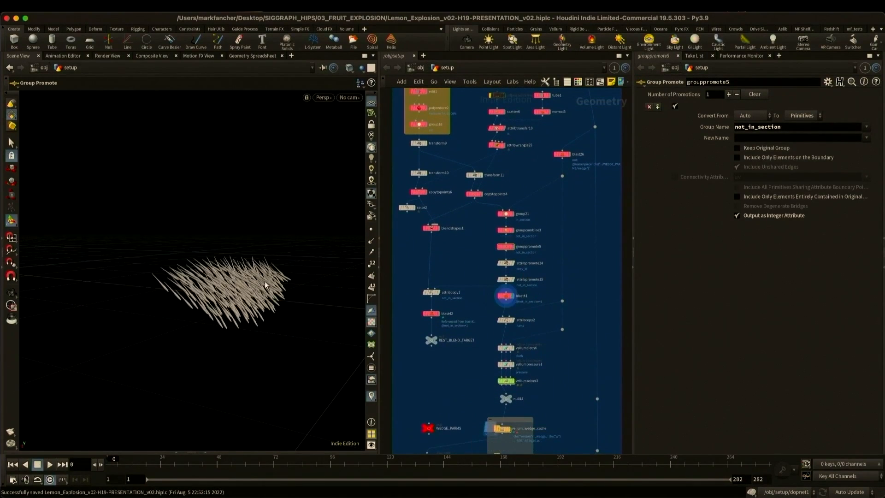
pyautogui.keyDown('alt'); pyautogui.moveTo(266, 285); pyautogui.dragTo(239, 317); pyautogui.keyUp('alt')
pyautogui.keyDown('alt'); pyautogui.moveTo(239, 317); pyautogui.dragTo(251, 303, button='middle'); pyautogui.keyUp('alt')
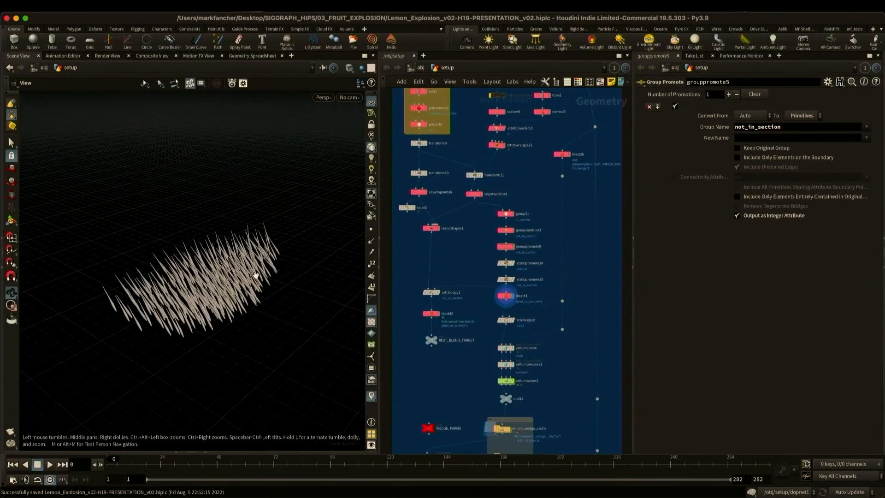
pyautogui.click(567, 154)
pyautogui.keyDown('alt'); pyautogui.moveTo(219, 299); pyautogui.dragTo(207, 259); pyautogui.keyUp('alt')
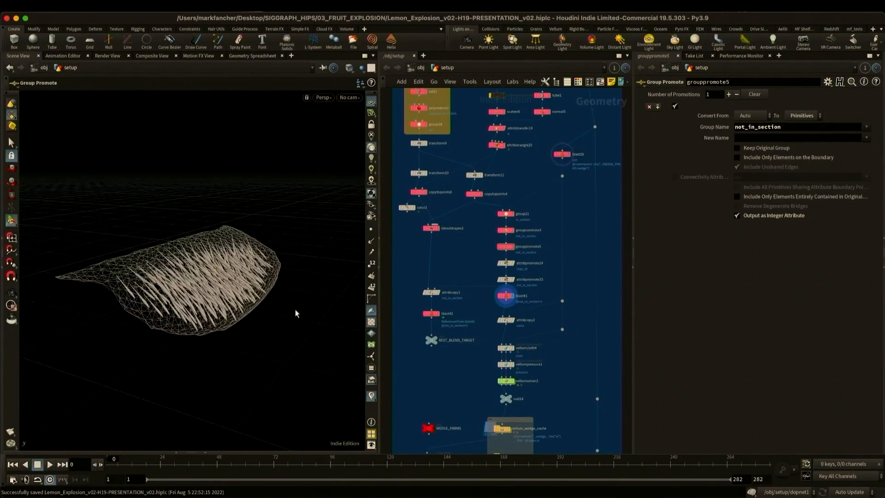
# - Display the blendshapes1 node's vesicles
pyautogui.scroll(-5, 481, 332)
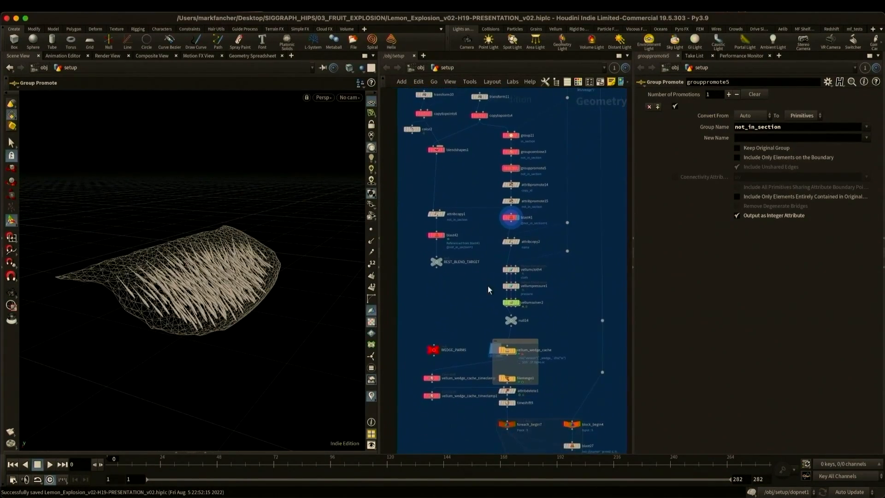
pyautogui.click(444, 150)
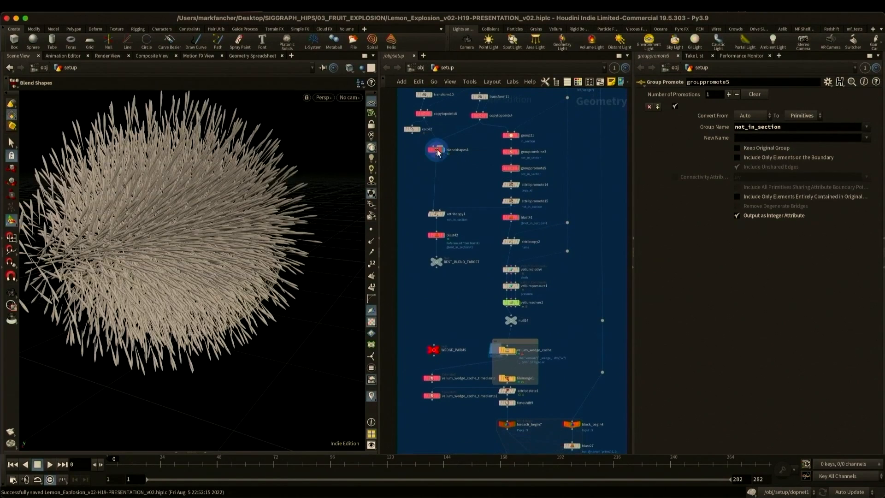
# - Scrub the timeline to frame 32 to preview blendshapes1's vesicle blend, and display blast42's isolated section vesicles
pyautogui.click(436, 149)
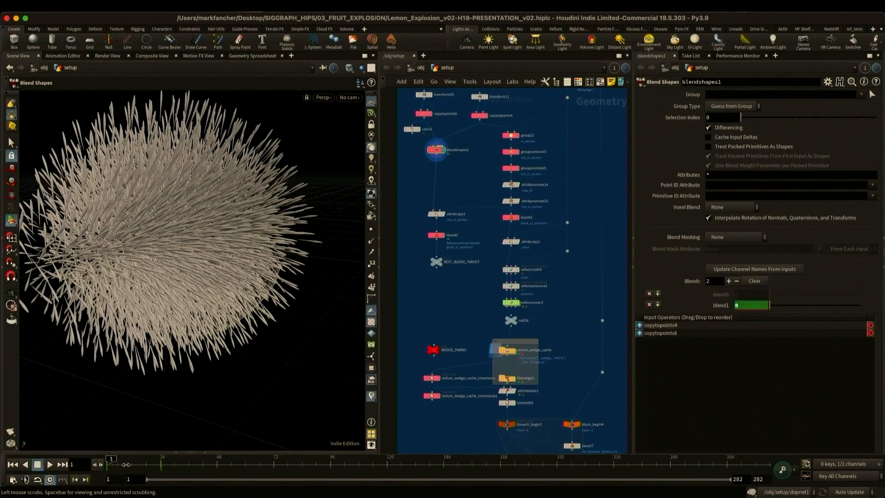
pyautogui.moveTo(126, 465); pyautogui.dragTo(178, 465)
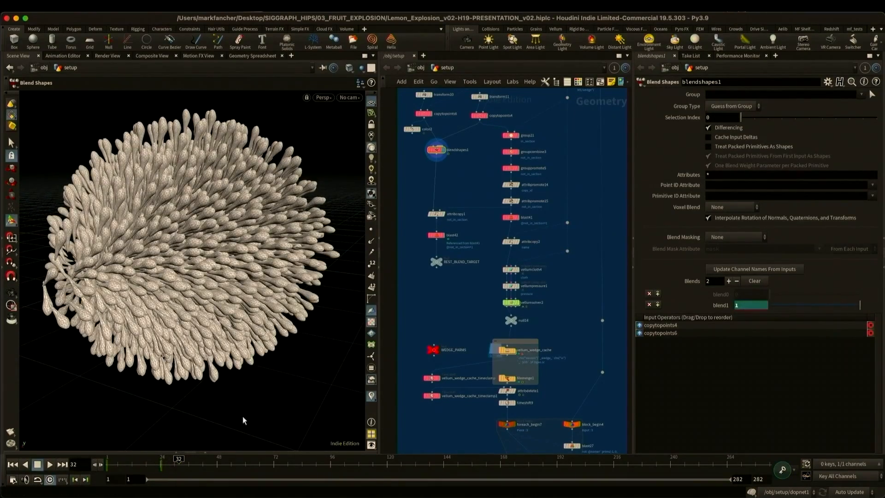
pyautogui.click(444, 237)
pyautogui.click(439, 236)
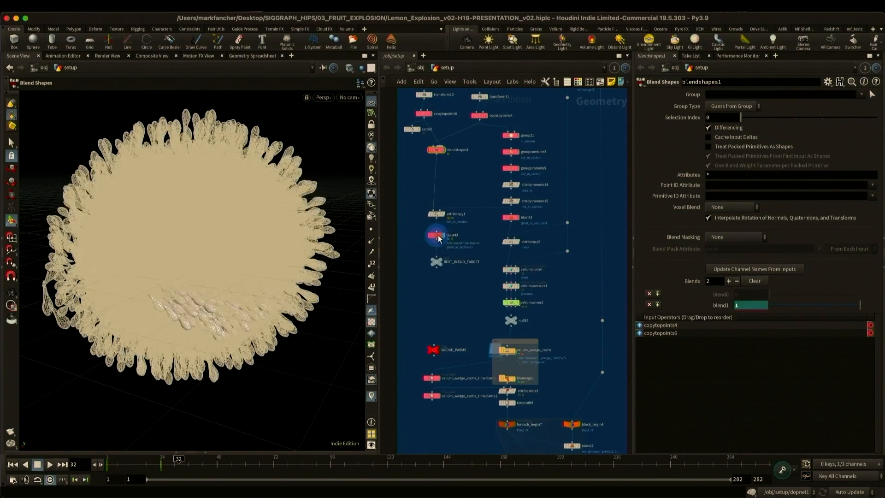
pyautogui.moveTo(139, 463); pyautogui.dragTo(179, 461)
pyautogui.hotkey('ctrl', 's')
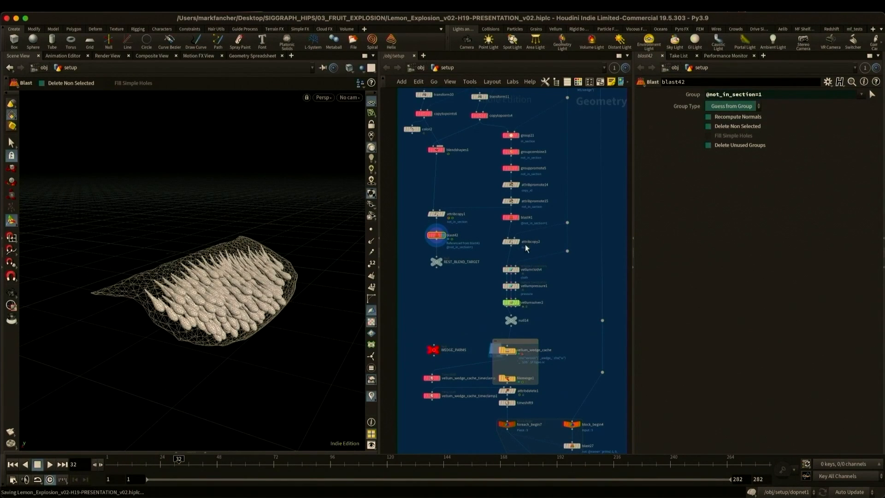
# - Examine the Vellum constraint settings of the vellumcloth4 and vellumpressure1 nodes
pyautogui.click(519, 269)
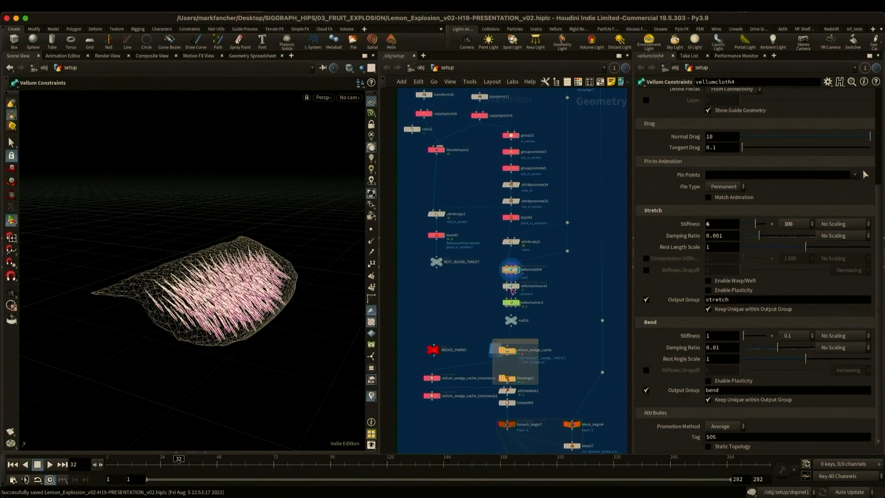
pyautogui.click(513, 290)
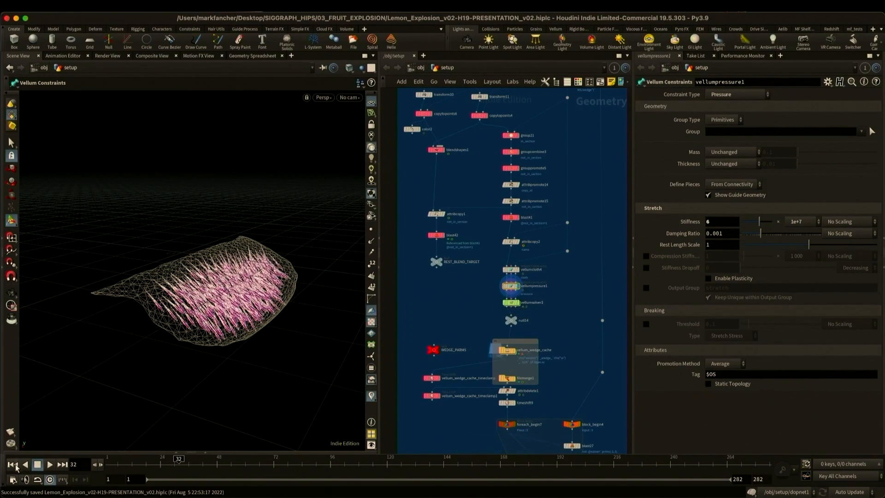
# - Inspect vellumrestblend1's REST_BLEND_TARGET source and blend inside vellumsolver2's forces network, and return to the setup network
pyautogui.doubleClick(511, 304)
pyautogui.moveTo(491, 339); pyautogui.dragTo(549, 357, button='middle')
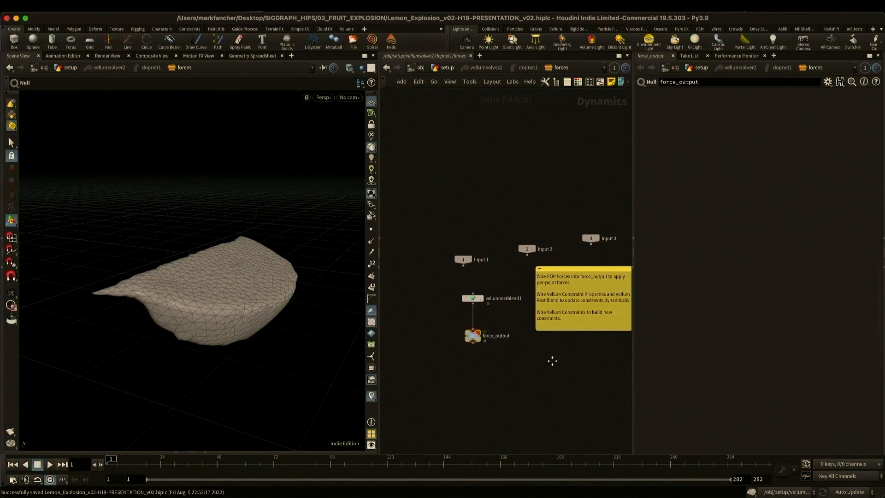
pyautogui.scroll(3, 486, 318)
pyautogui.moveTo(436, 264); pyautogui.dragTo(437, 265)
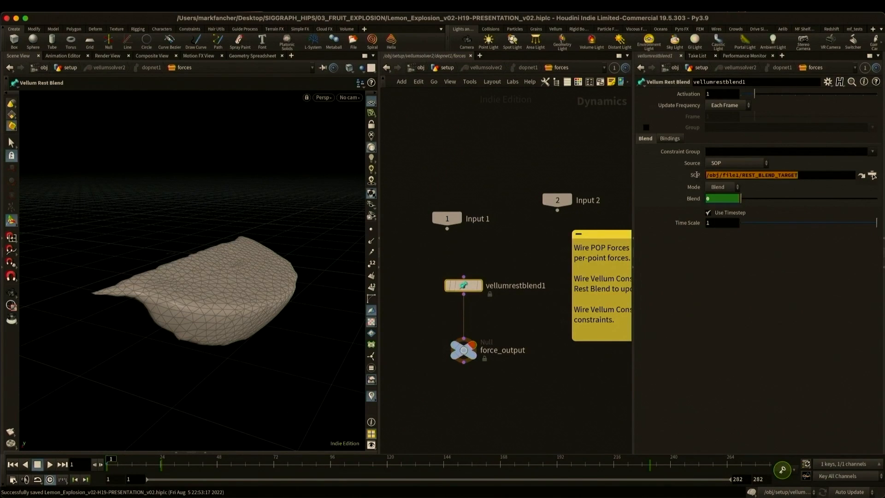
pyautogui.click(468, 144)
pyautogui.click(439, 68)
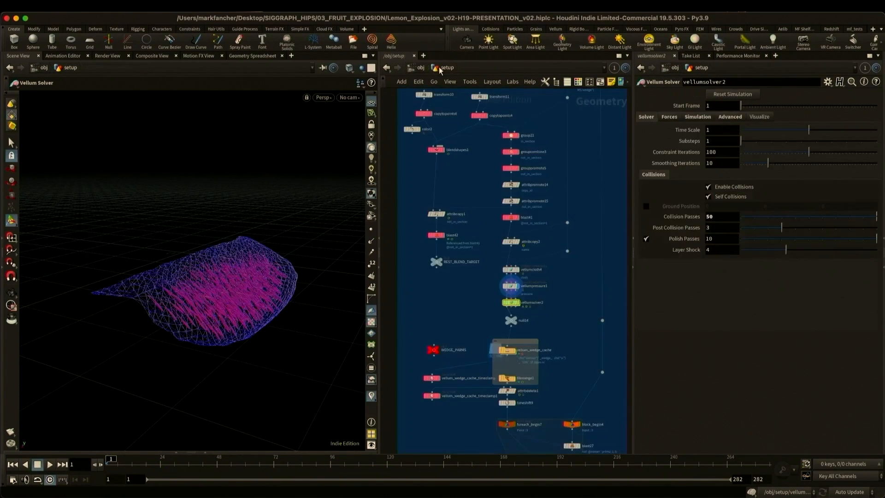
# - Select vellum_wedge_cache and scrub to frame 15 to view one section's cached vesicle inflation
pyautogui.click(511, 286)
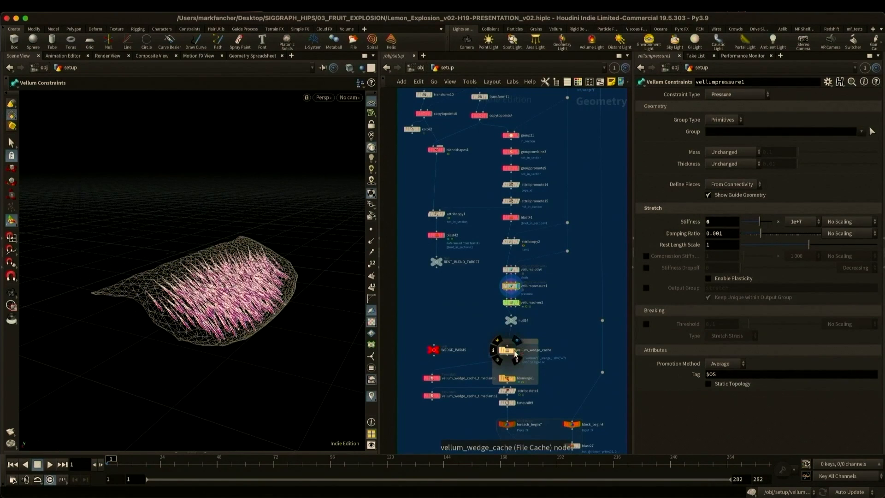
pyautogui.click(507, 351)
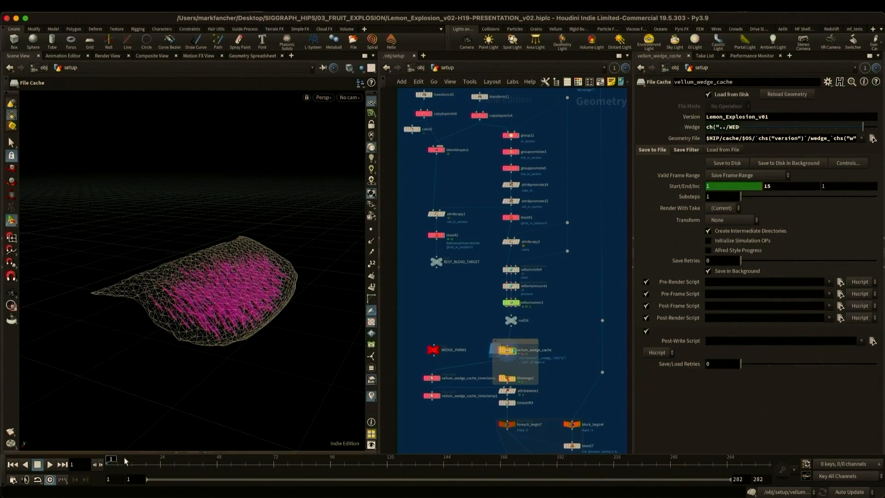
pyautogui.moveTo(112, 461); pyautogui.dragTo(147, 463)
pyautogui.press('Escape')
pyautogui.moveTo(182, 340); pyautogui.dragTo(217, 297)
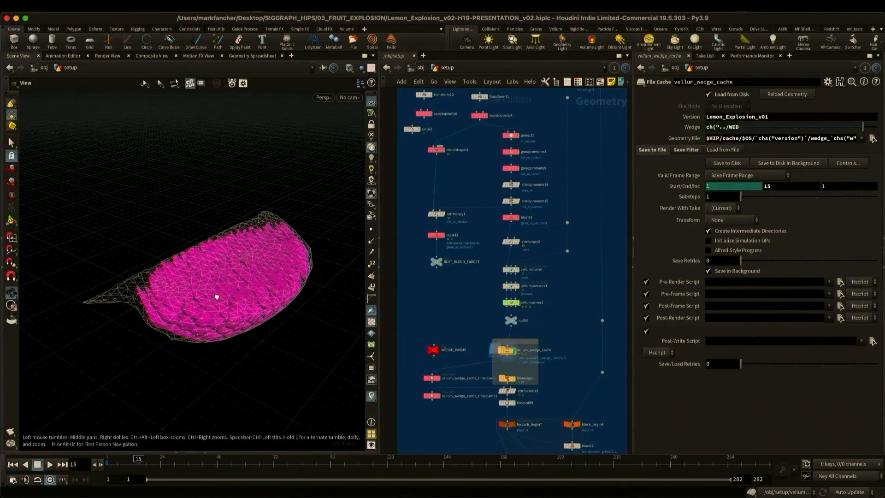
pyautogui.press('Return')
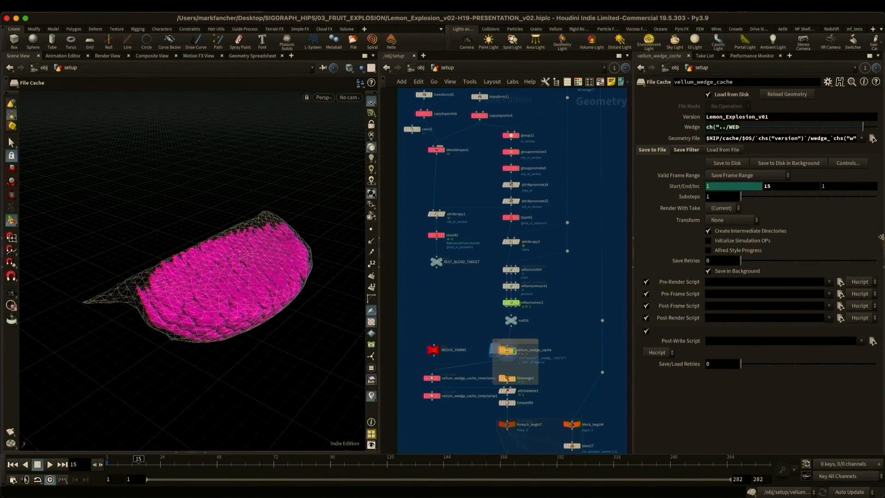
# - Reveal the topnet1 task network and step through wedge1's work items to view each lemon section's cached simulation
pyautogui.click(881, 237)
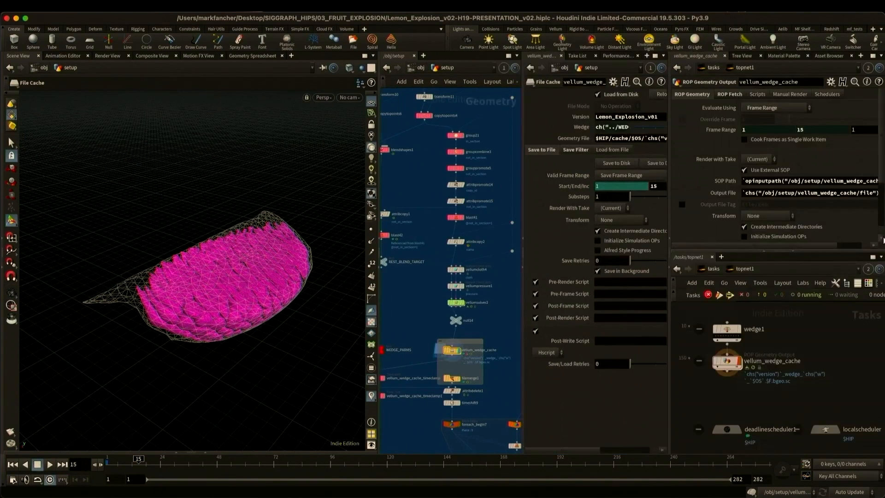
pyautogui.scroll(4, 823, 345)
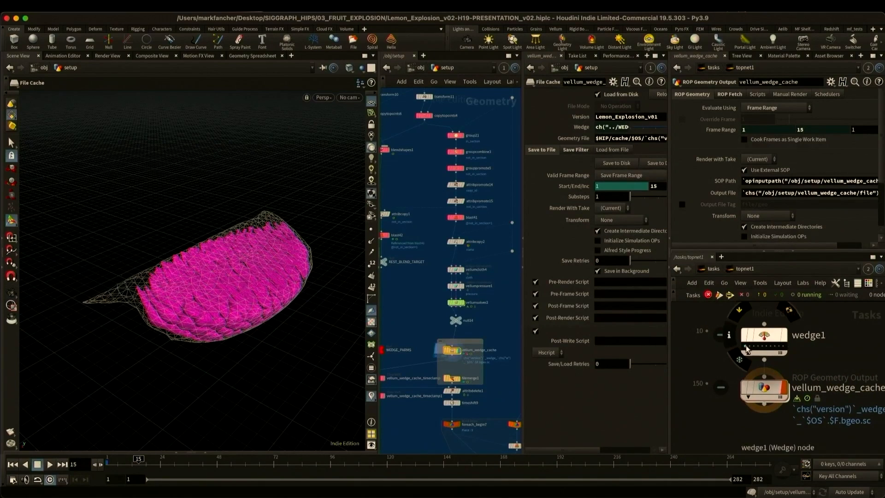
pyautogui.click(747, 349)
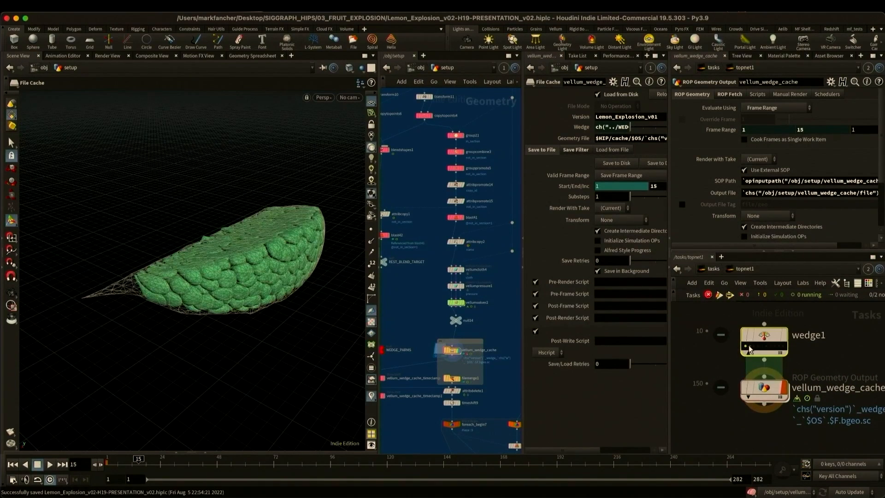
pyautogui.click(751, 348)
pyautogui.click(757, 349)
pyautogui.click(762, 349)
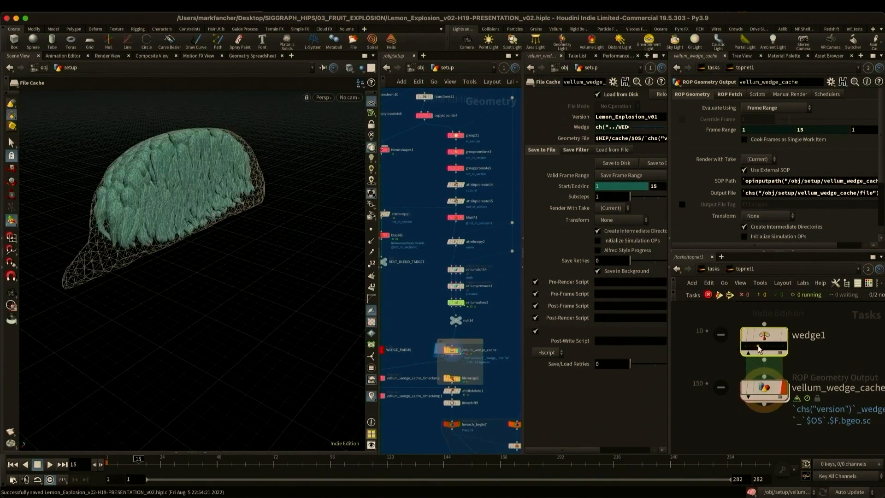
pyautogui.click(767, 348)
pyautogui.click(770, 349)
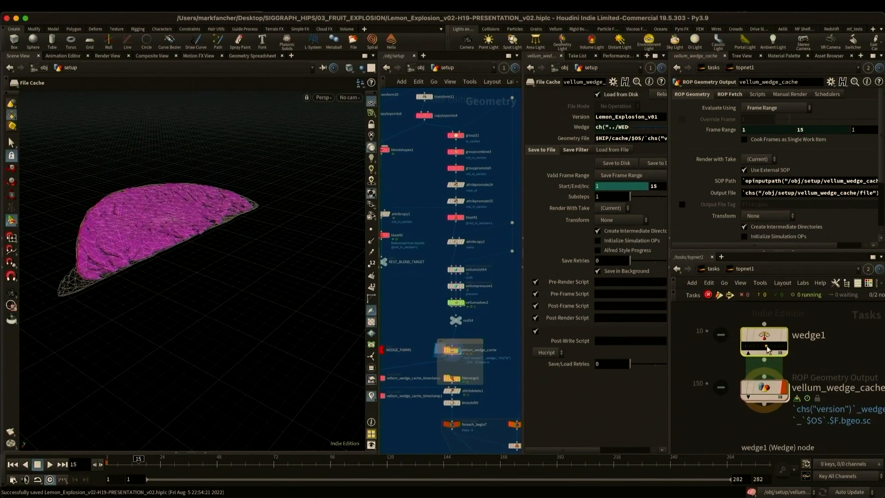
pyautogui.click(773, 349)
pyautogui.click(776, 349)
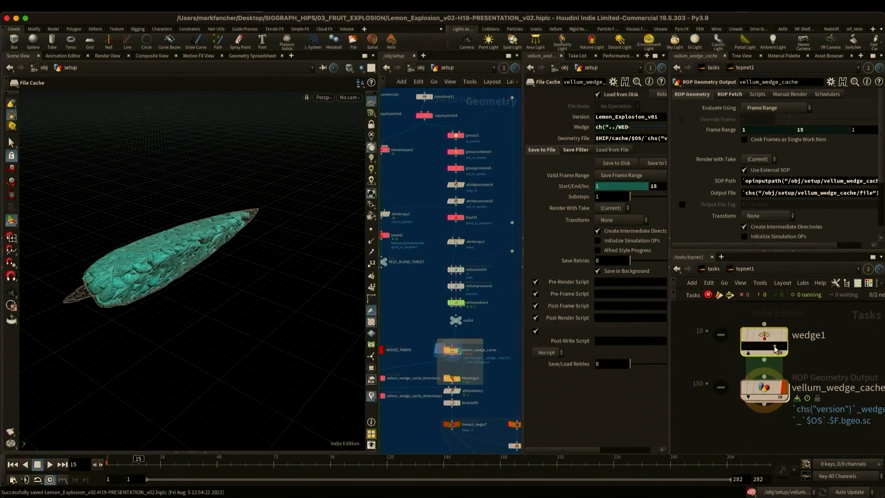
pyautogui.click(779, 350)
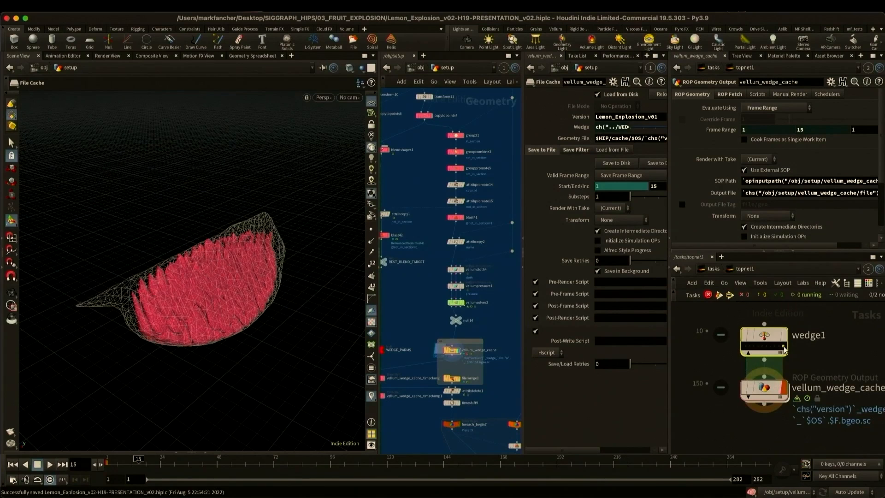
pyautogui.click(783, 349)
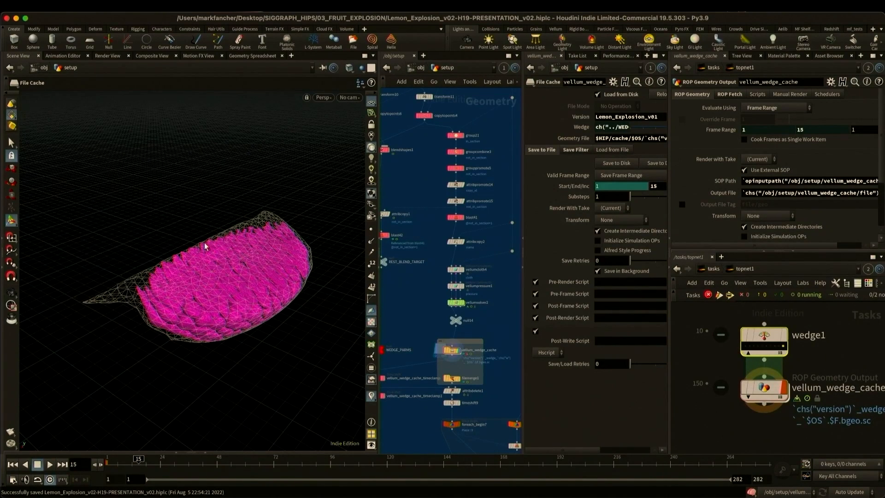
pyautogui.click(671, 268)
# - Display filemerge1's merged wedges from merge range 0 to 9 and check their playback on the timeline
pyautogui.scroll(-5, 567, 323)
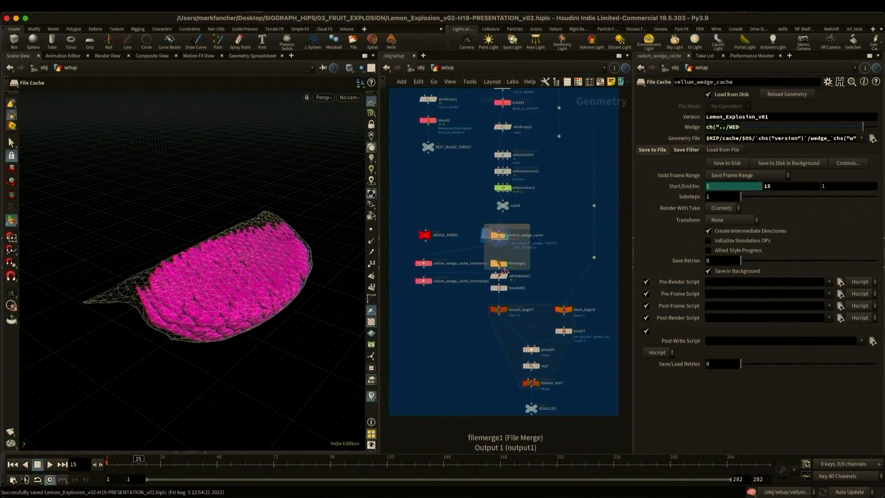
pyautogui.click(507, 265)
pyautogui.click(500, 265)
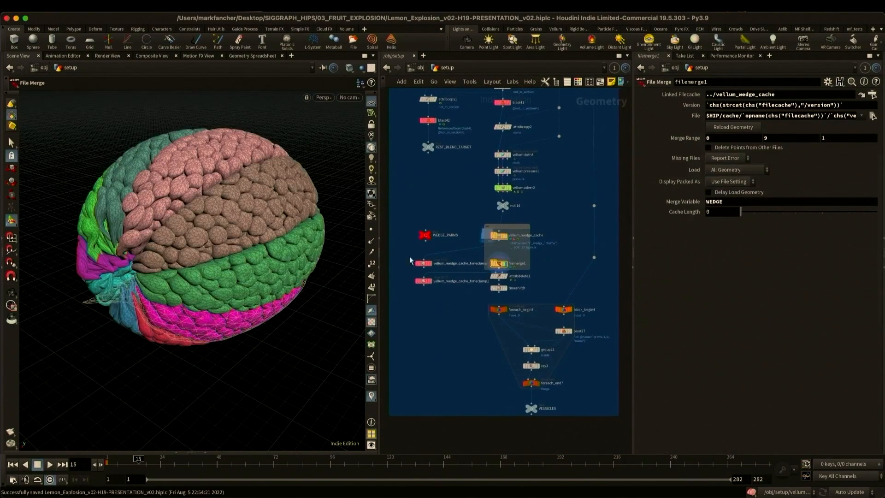
pyautogui.keyDown('alt'); pyautogui.moveTo(186, 245); pyautogui.dragTo(232, 243); pyautogui.keyUp('alt')
pyautogui.click(12, 464)
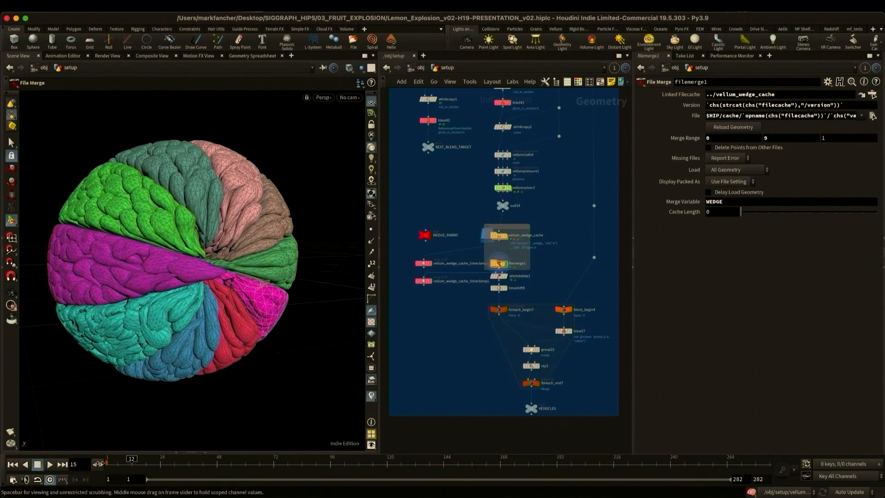
pyautogui.click(50, 465)
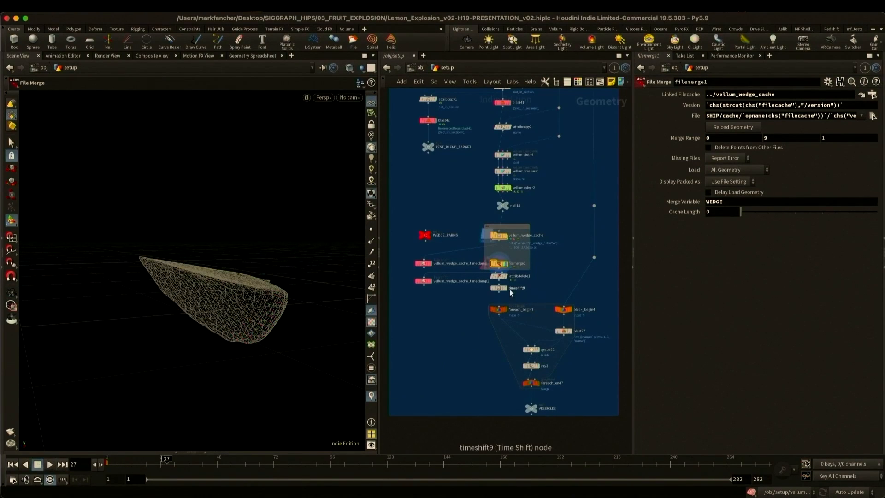
# - Display foreach_end7's processed sections from the end of the fruit, and the VESSICLES output null
pyautogui.click(535, 385)
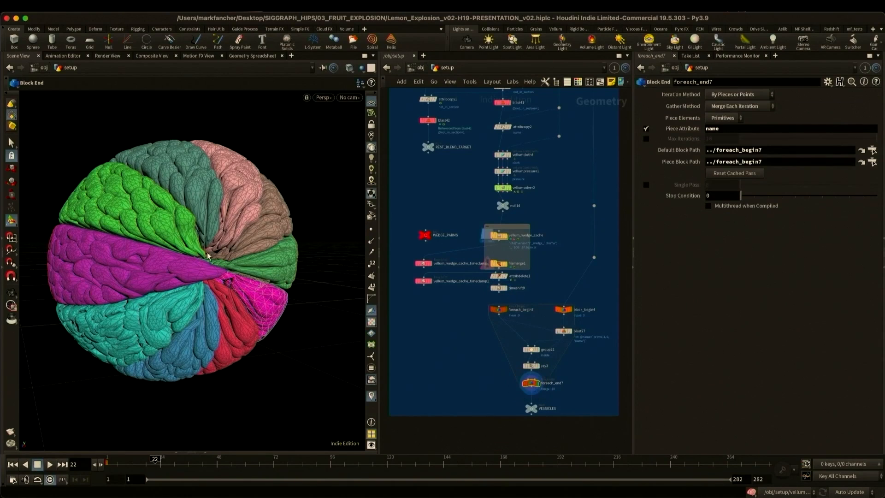
pyautogui.keyDown('alt'); pyautogui.moveTo(208, 252); pyautogui.dragTo(235, 243); pyautogui.keyUp('alt')
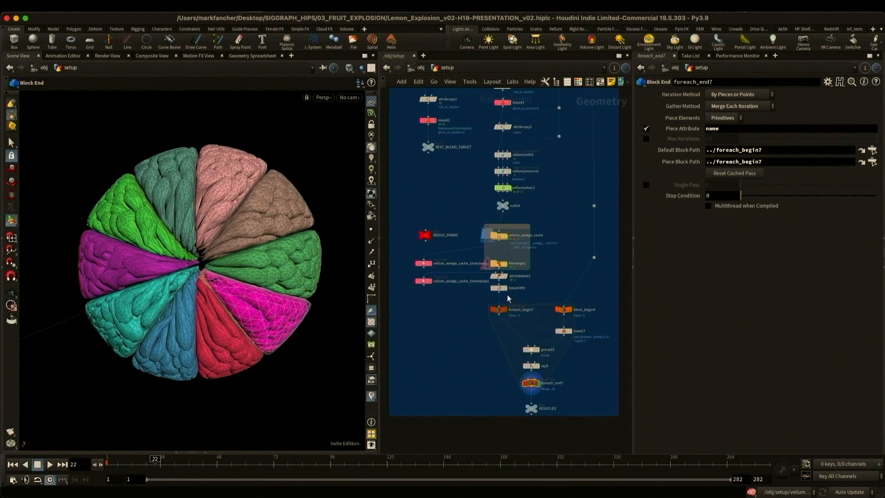
pyautogui.click(532, 408)
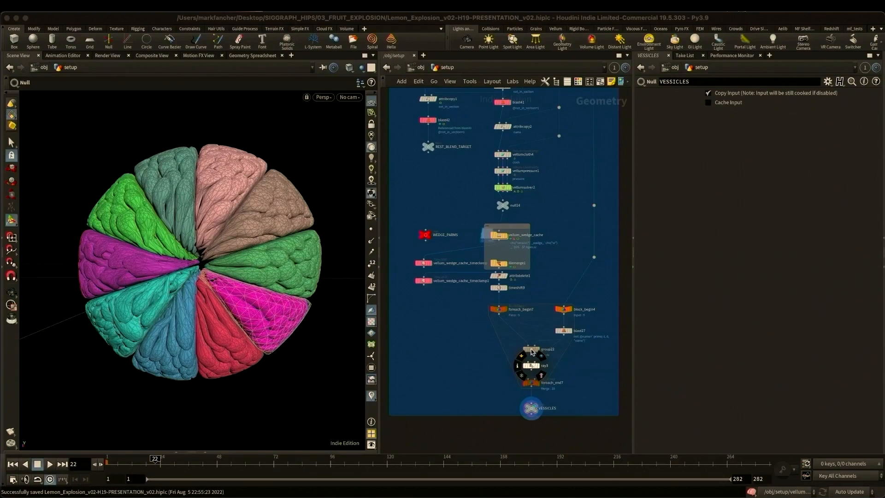
# - Locate the peel's VDB network and display the vdbreshapesdf8 and vdbfrompolygons13 volumes
pyautogui.click(458, 341)
pyautogui.scroll(-10, 458, 339)
pyautogui.moveTo(433, 339); pyautogui.dragTo(542, 339, button='middle')
pyautogui.scroll(5, 499, 315)
pyautogui.moveTo(498, 315); pyautogui.dragTo(484, 346, button='middle')
pyautogui.scroll(5, 516, 226)
pyautogui.moveTo(454, 191); pyautogui.dragTo(453, 271, button='middle')
pyautogui.scroll(4, 565, 182)
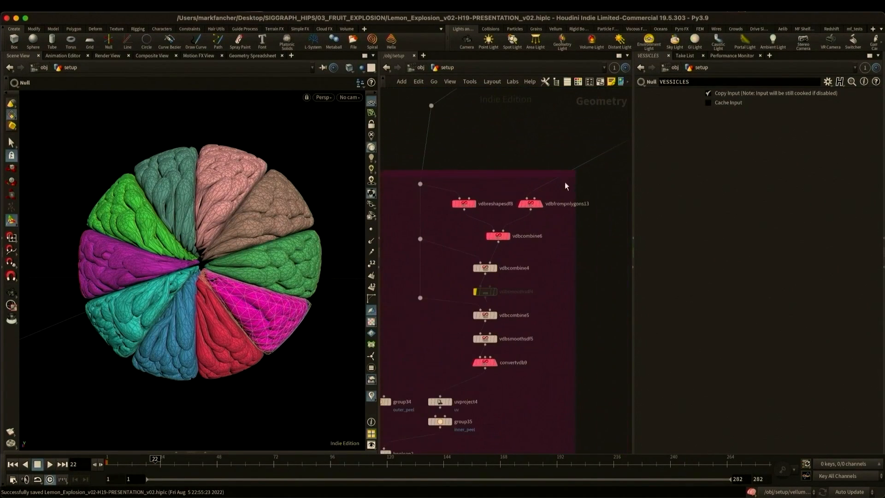
pyautogui.click(477, 205)
pyautogui.click(539, 203)
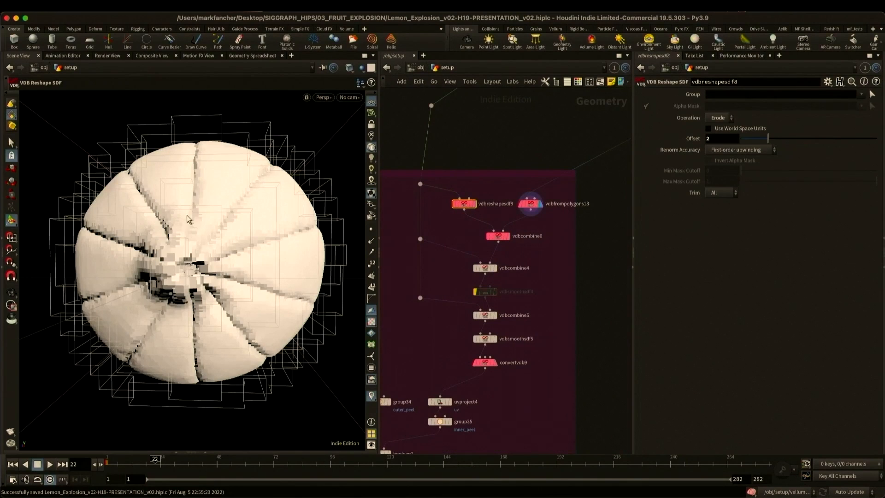
pyautogui.keyDown('alt'); pyautogui.moveTo(277, 229); pyautogui.dragTo(257, 256); pyautogui.keyUp('alt')
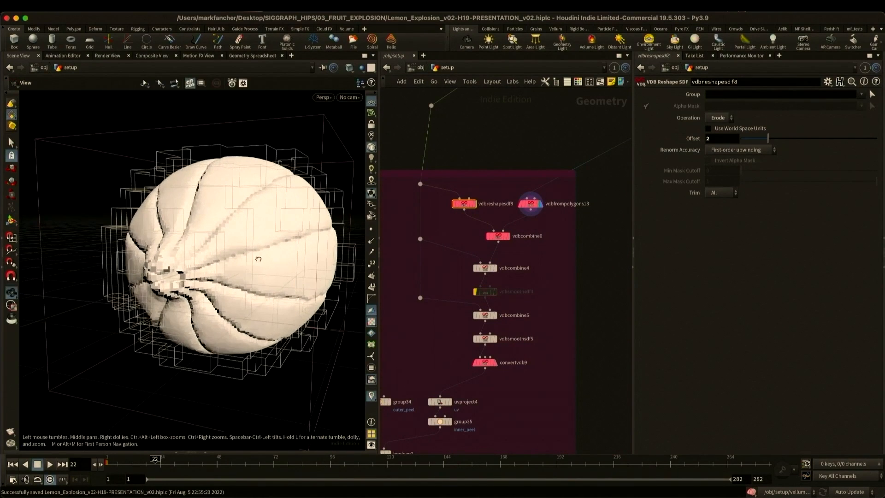
# - Step through vdbcombine6, vdbcombine4 and vdbcombine5, and display the polygon surface from convertvdb9
pyautogui.click(508, 236)
pyautogui.click(494, 268)
pyautogui.click(494, 315)
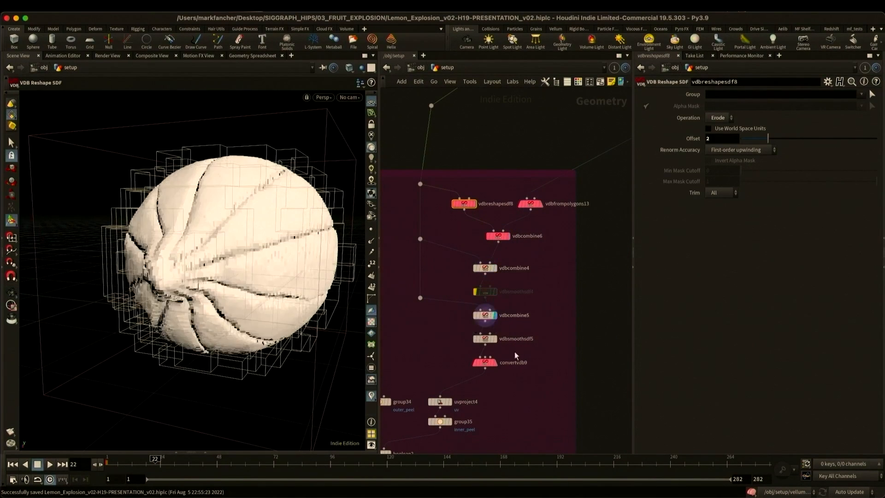
pyautogui.click(496, 363)
pyautogui.keyDown('alt'); pyautogui.moveTo(286, 286); pyautogui.dragTo(291, 311); pyautogui.keyUp('alt')
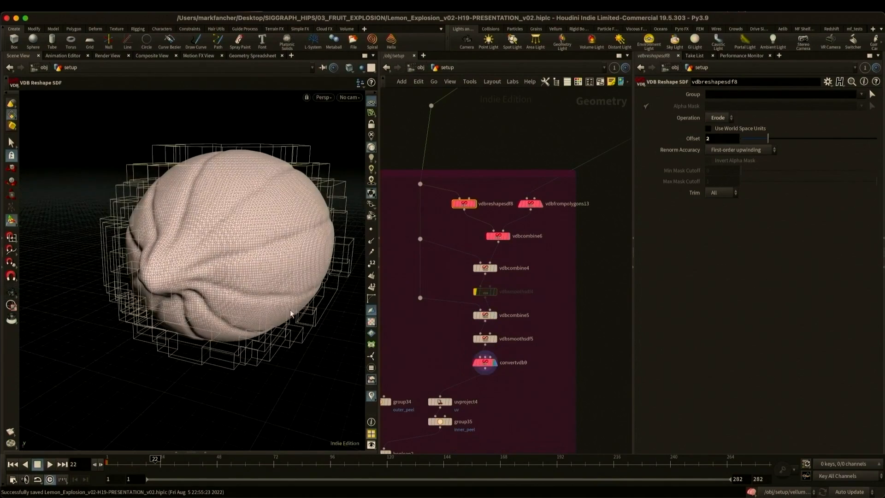
# - Display group34's outer peel, group35's inner peel and the clip1 cutaway of the hollow geometry
pyautogui.moveTo(456, 367); pyautogui.dragTo(567, 236, button='middle')
pyautogui.click(503, 273)
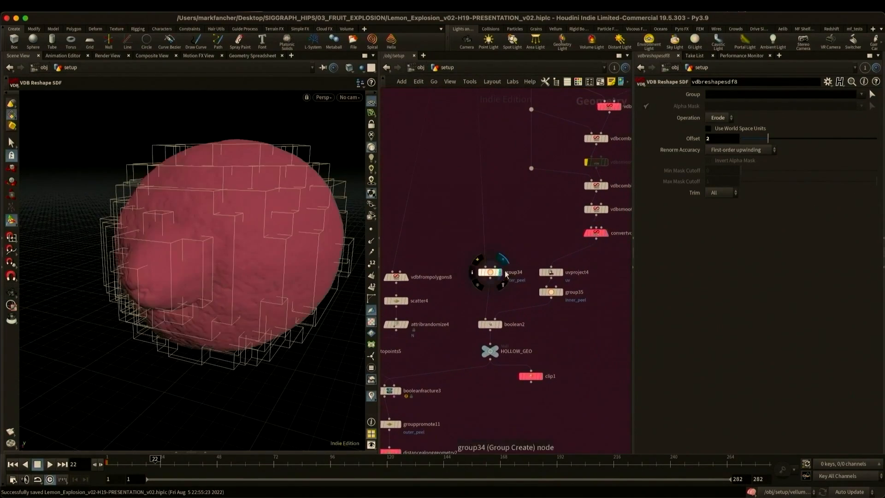
pyautogui.click(562, 292)
pyautogui.click(540, 377)
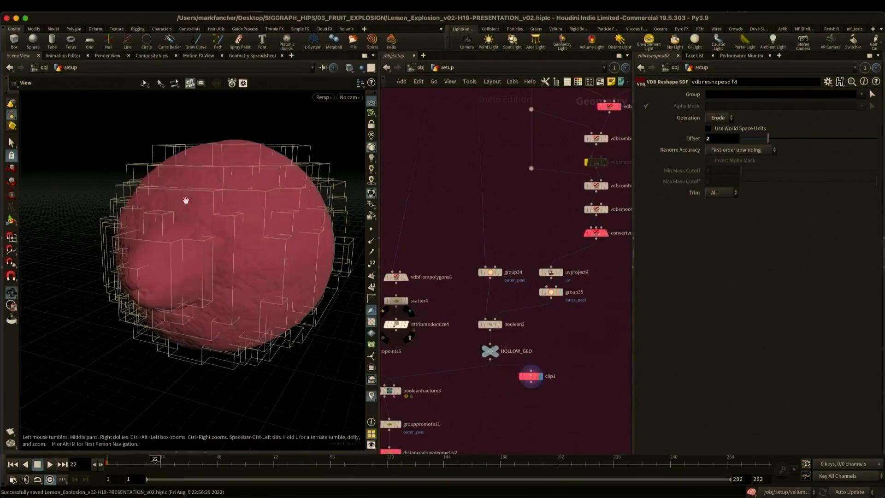
# - Inspect the hollow interior of the clip1 cutaway from another angle and display the HOLLOW_GEO null
pyautogui.keyDown('alt'); pyautogui.moveTo(186, 201); pyautogui.dragTo(220, 252); pyautogui.keyUp('alt')
pyautogui.keyDown('alt'); pyautogui.moveTo(249, 208); pyautogui.dragTo(270, 213); pyautogui.keyUp('alt')
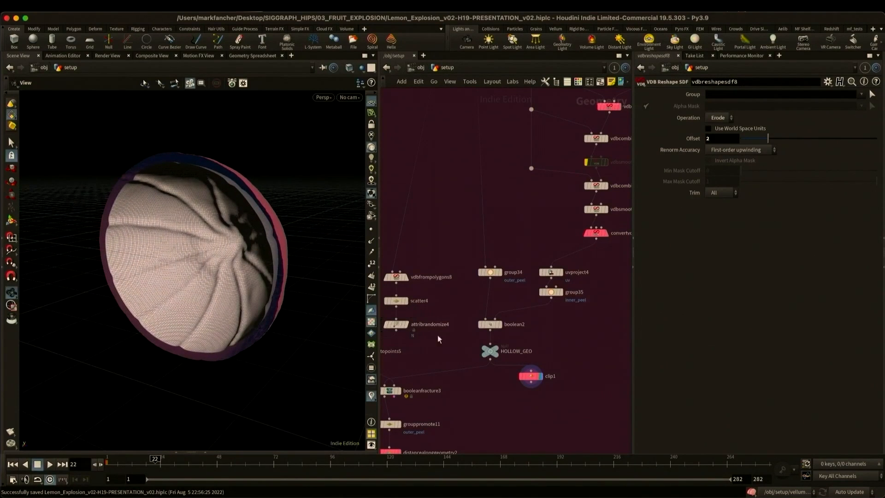
pyautogui.click(498, 349)
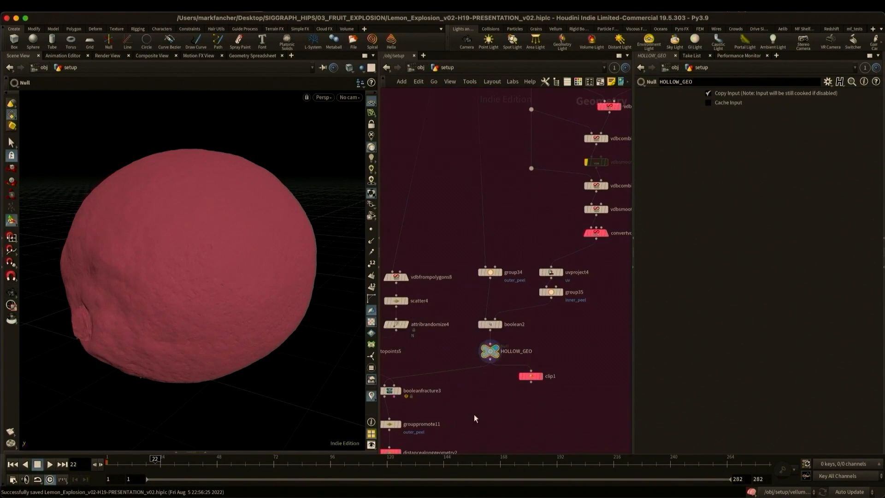
# - Display the peel's cutting geometry through grid3, mountain4 and the copytopoints5 copies
pyautogui.moveTo(473, 426); pyautogui.dragTo(580, 412, button='middle')
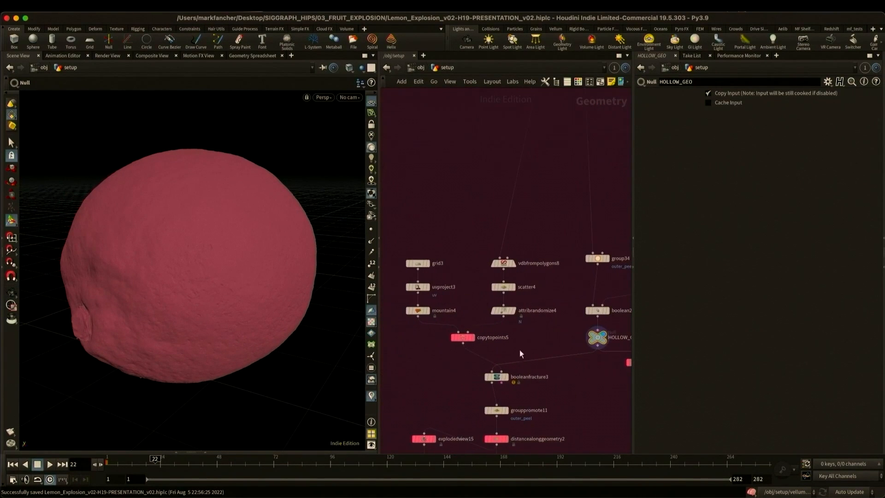
pyautogui.click(426, 265)
pyautogui.click(427, 310)
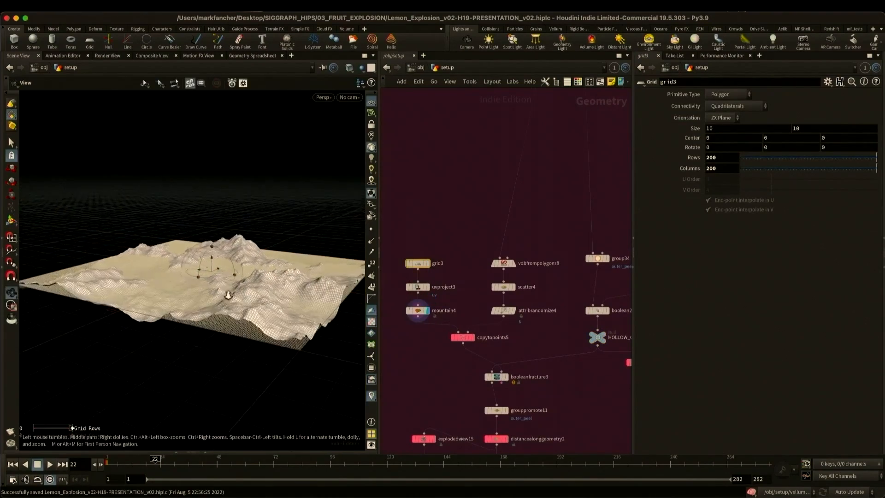
pyautogui.click(471, 337)
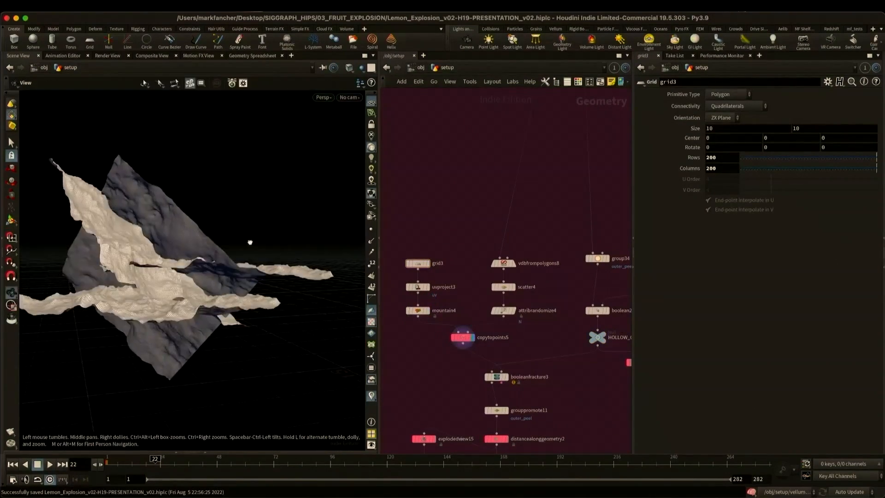
# - Display the fractured peel pieces spread apart by explodedview15 and view them from another angle
pyautogui.moveTo(438, 443); pyautogui.dragTo(441, 380, button='middle')
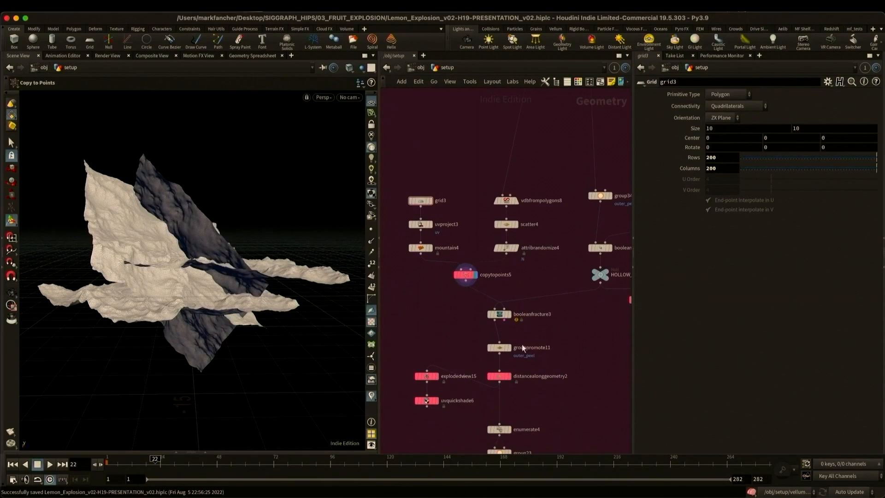
pyautogui.click(441, 380)
pyautogui.moveTo(251, 276); pyautogui.dragTo(261, 305)
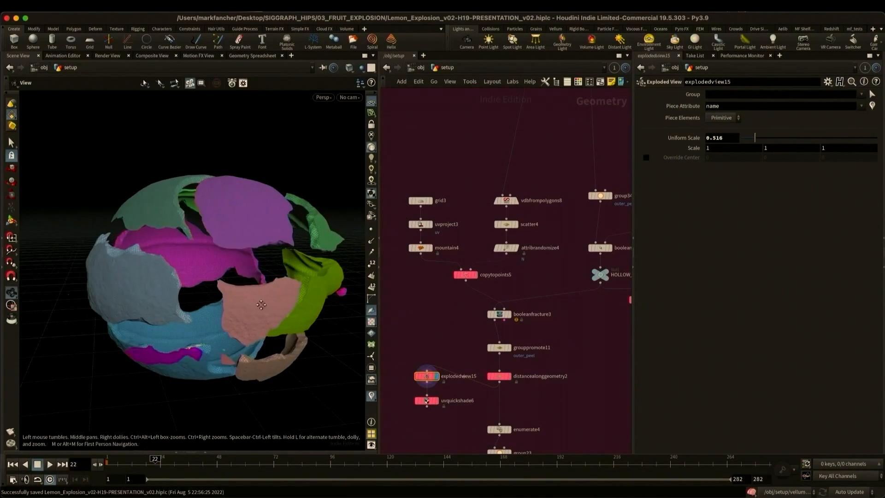
# - Visualize the mask attribute from distancealonggeometry2 and examine its falloff along the exploded peel pieces' edges
pyautogui.middleClick(499, 376)
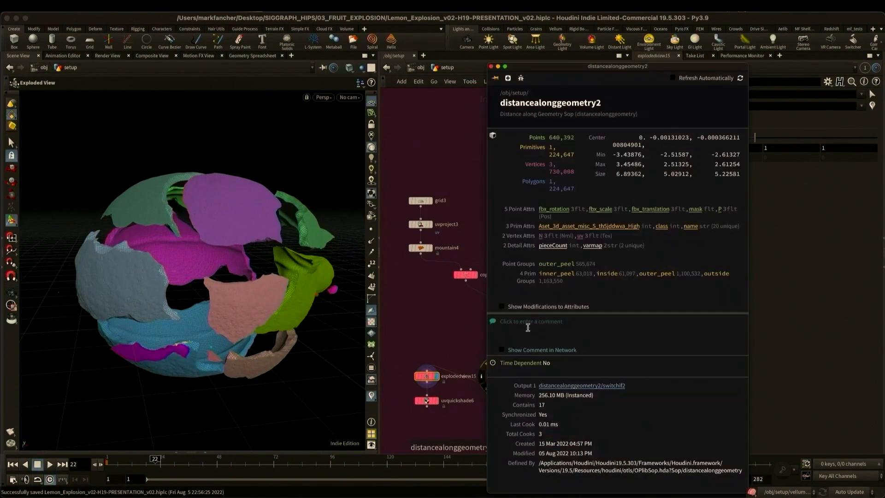
pyautogui.click(427, 322)
pyautogui.keyDown('alt'); pyautogui.moveTo(270, 297); pyautogui.dragTo(248, 303); pyautogui.keyUp('alt')
pyautogui.keyDown('alt'); pyautogui.moveTo(247, 302); pyautogui.dragTo(217, 306, button='right'); pyautogui.keyUp('alt')
pyautogui.keyDown('alt'); pyautogui.moveTo(217, 306); pyautogui.dragTo(290, 299); pyautogui.keyUp('alt')
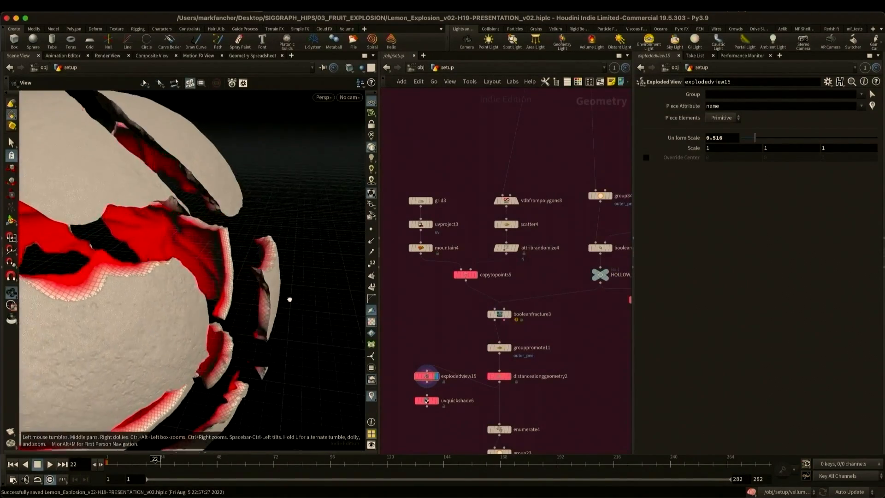
pyautogui.keyDown('alt'); pyautogui.moveTo(290, 299); pyautogui.dragTo(204, 290, button='right'); pyautogui.keyUp('alt')
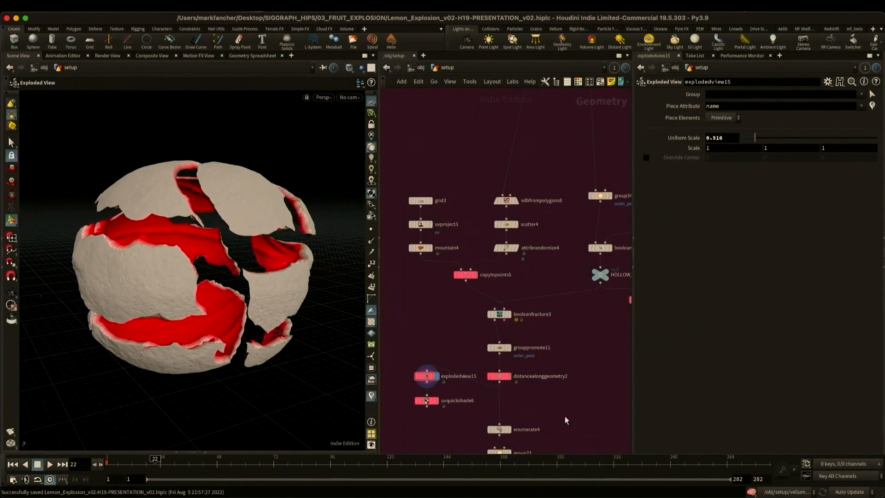
# - Go to the compiled per-piece loop for the peel and display the high-resolution fractured pieces feeding it
pyautogui.press('1')
pyautogui.moveTo(565, 417); pyautogui.dragTo(528, 122, button='middle')
pyautogui.moveTo(528, 123); pyautogui.dragTo(540, 233, button='right')
pyautogui.moveTo(540, 233); pyautogui.dragTo(543, 254, button='middle')
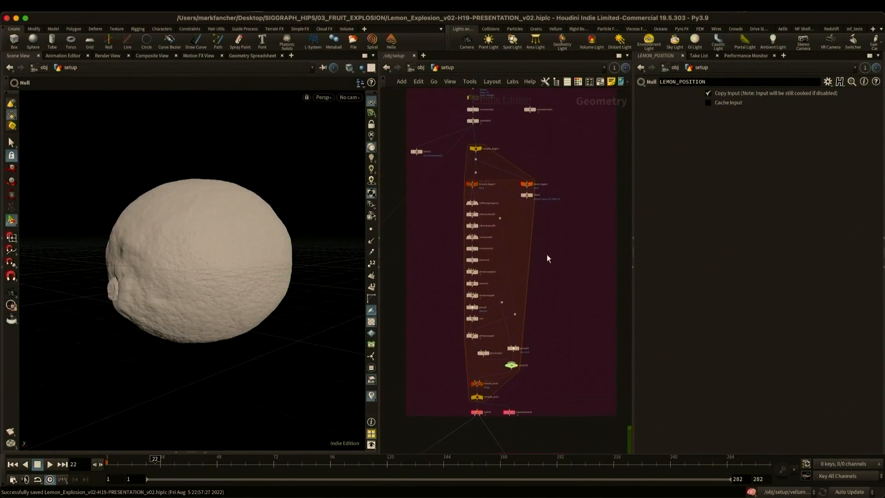
pyautogui.click(479, 121)
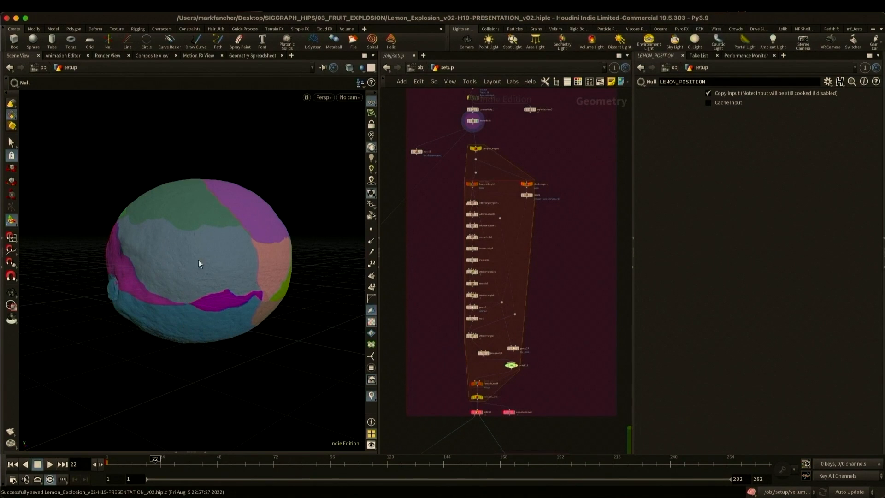
# - Display explodedview8, set its uniform scale to 0 and examine the small pieces near the lemon's tip
pyautogui.click(517, 365)
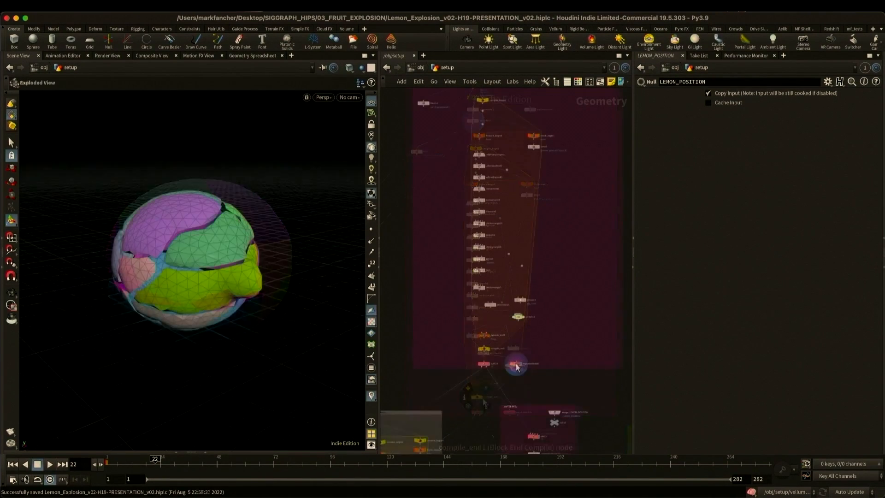
pyautogui.moveTo(761, 142); pyautogui.dragTo(717, 148)
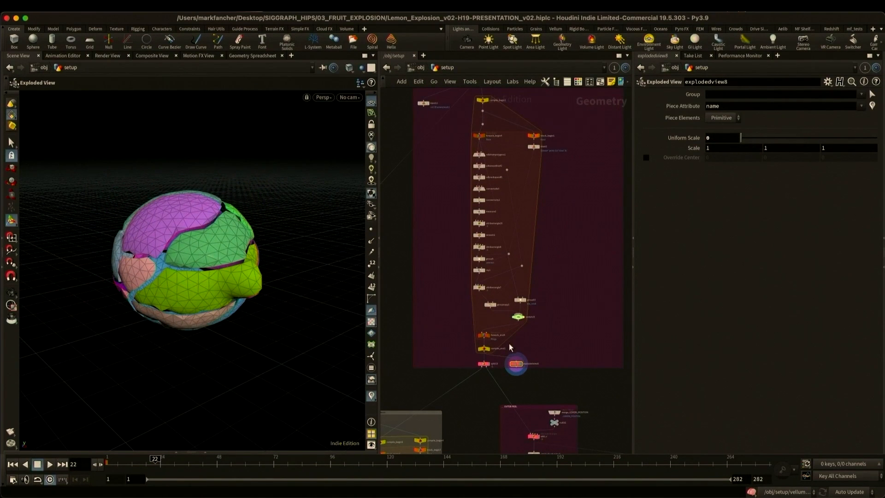
pyautogui.press('Escape')
pyautogui.moveTo(161, 287); pyautogui.dragTo(230, 240)
pyautogui.moveTo(219, 236); pyautogui.dragTo(461, 190, button='right')
pyautogui.keyDown('alt'); pyautogui.moveTo(245, 205); pyautogui.dragTo(197, 205); pyautogui.keyUp('alt')
pyautogui.press('Escape')
# - Set the Select Input expression of switch15 to nprims(-1)==0
pyautogui.scroll(5, 516, 318)
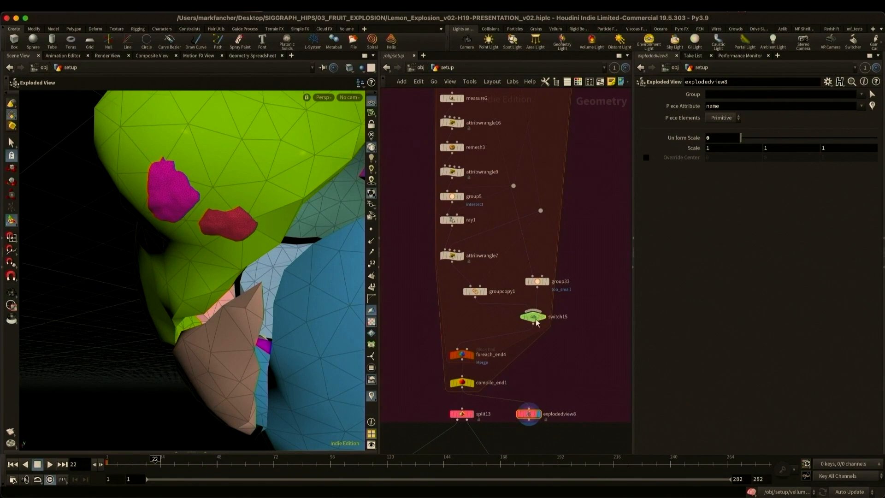
pyautogui.click(535, 317)
pyautogui.click(693, 93)
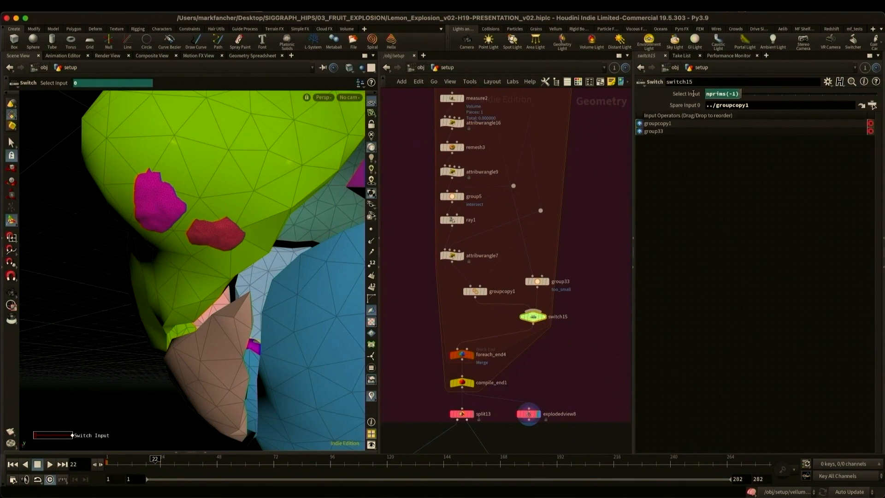
pyautogui.write('==0')
pyautogui.press('Return')
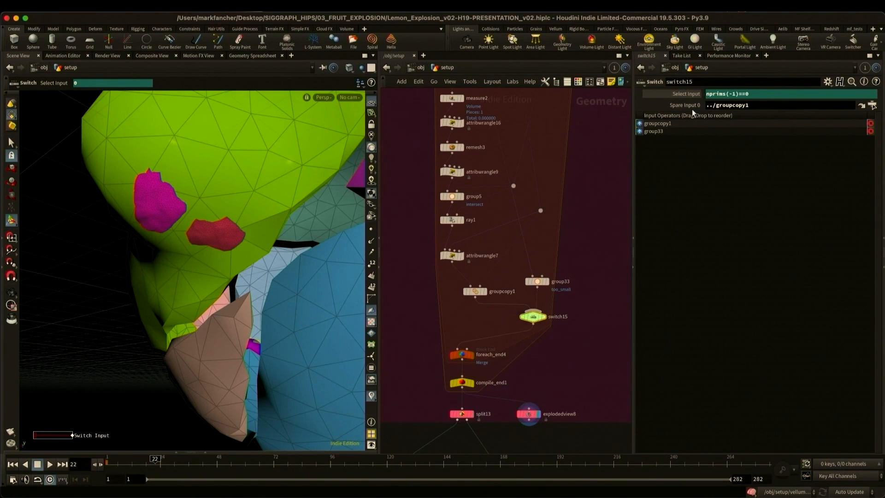
# - Display group33 and inspect the piece assigned to its too_small group
pyautogui.click(538, 282)
pyautogui.click(548, 282)
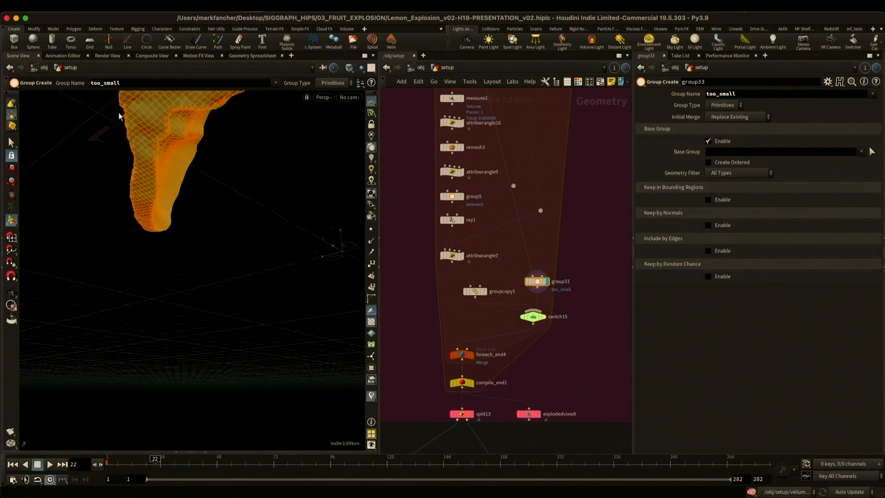
pyautogui.keyDown('alt'); pyautogui.moveTo(217, 144); pyautogui.dragTo(201, 225, button='middle'); pyautogui.keyUp('alt')
pyautogui.scroll(-3, 201, 225)
# - Display the too_small pieces isolated by split13 and view them from several angles
pyautogui.keyDown('alt'); pyautogui.moveTo(552, 373); pyautogui.dragTo(569, 306, button='middle'); pyautogui.keyUp('alt')
pyautogui.click(489, 348)
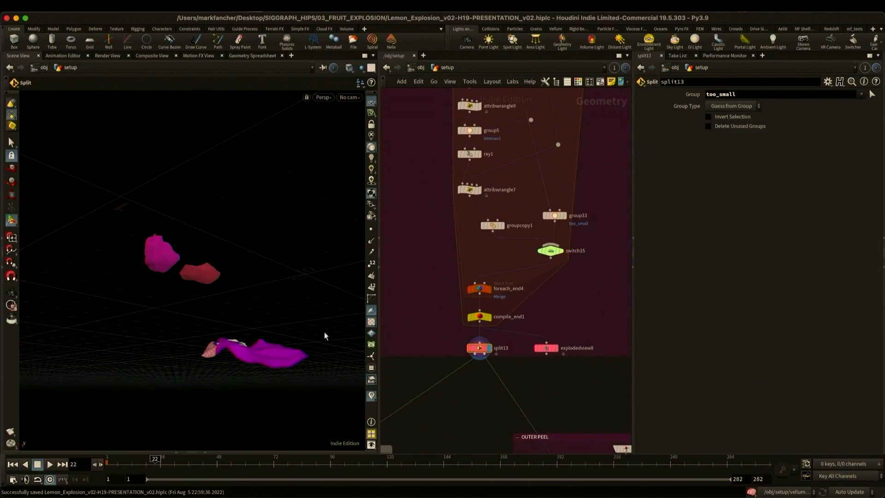
pyautogui.keyDown('alt'); pyautogui.moveTo(259, 297); pyautogui.dragTo(171, 298, button='right'); pyautogui.keyUp('alt')
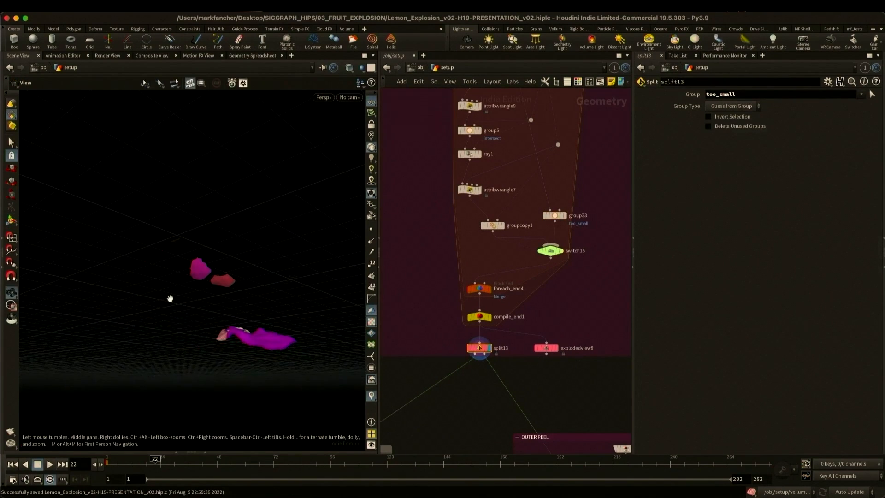
pyautogui.keyDown('alt'); pyautogui.moveTo(170, 298); pyautogui.dragTo(236, 305); pyautogui.keyUp('alt')
# - Locate the network that clusters small pieces with neighboring larger pieces and display its TOO_SMALL_PIECES null
pyautogui.moveTo(549, 385); pyautogui.dragTo(526, 308, button='middle')
pyautogui.moveTo(461, 375); pyautogui.dragTo(539, 311, button='middle')
pyautogui.scroll(-3, 538, 311)
pyautogui.moveTo(494, 345); pyautogui.dragTo(599, 244, button='middle')
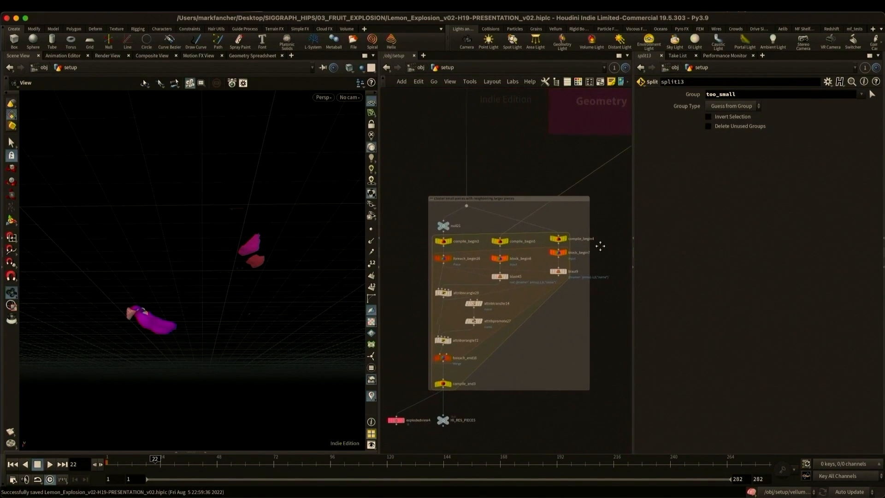
pyautogui.moveTo(577, 316); pyautogui.dragTo(577, 316, button='middle')
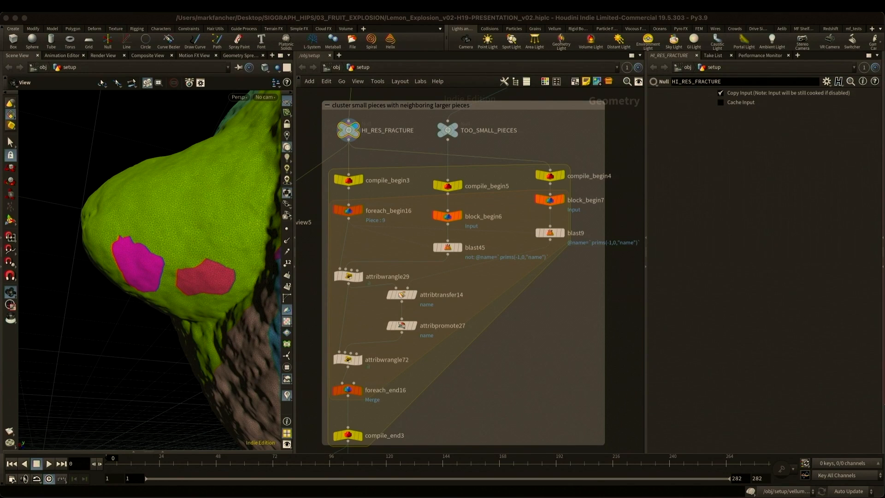
pyautogui.click(448, 130)
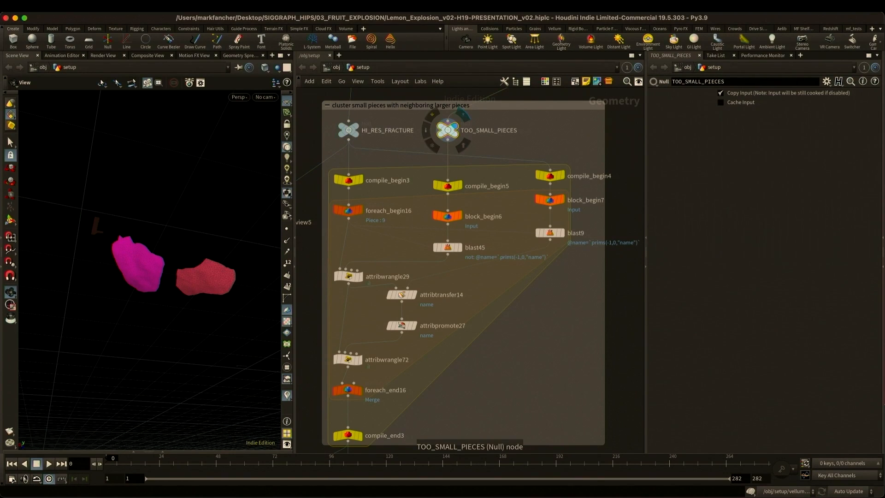
# - Step through blast45, the attribwrangle29 grouping code and blast9 in the small-piece clustering loop
pyautogui.click(447, 248)
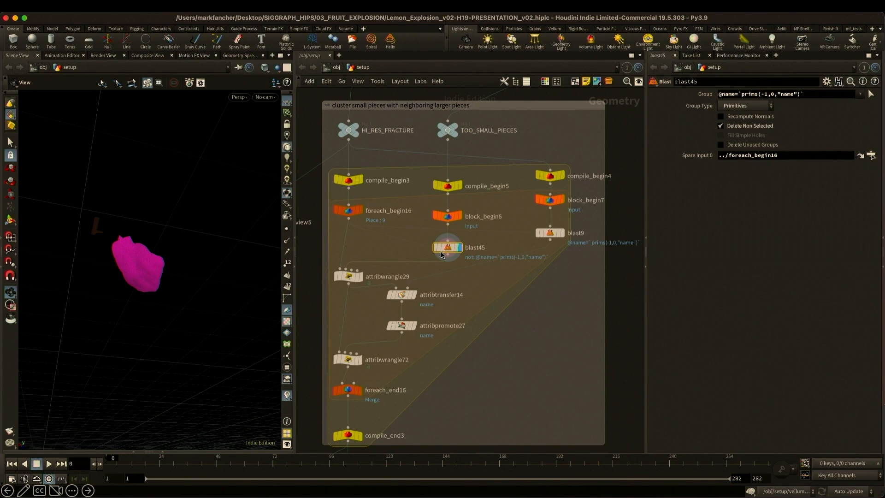
pyautogui.click(349, 276)
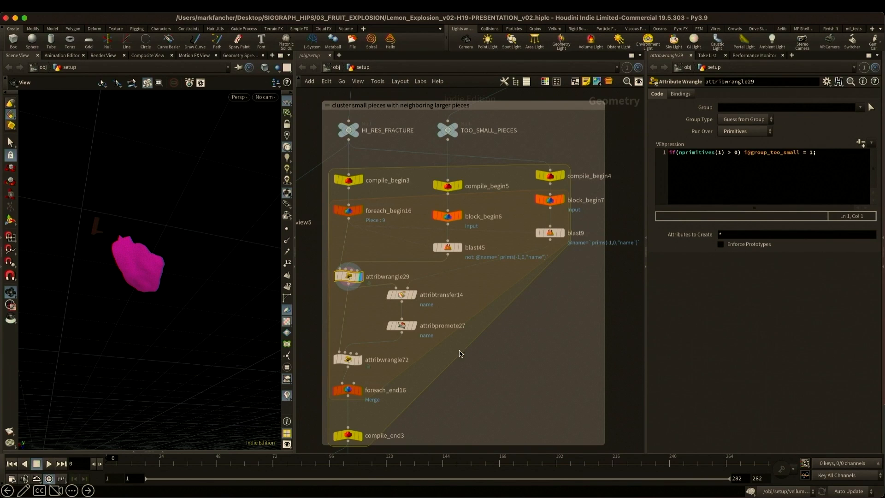
pyautogui.press('Right')
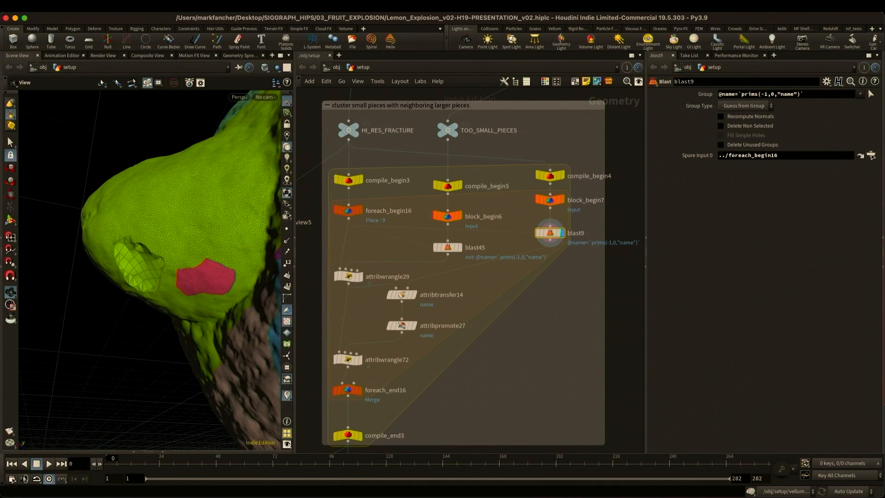
# - Follow the name attribute through attribtransfer14, attribpromote27 and attribwrangle72 to the loop's end at foreach_end16
pyautogui.press('Right')
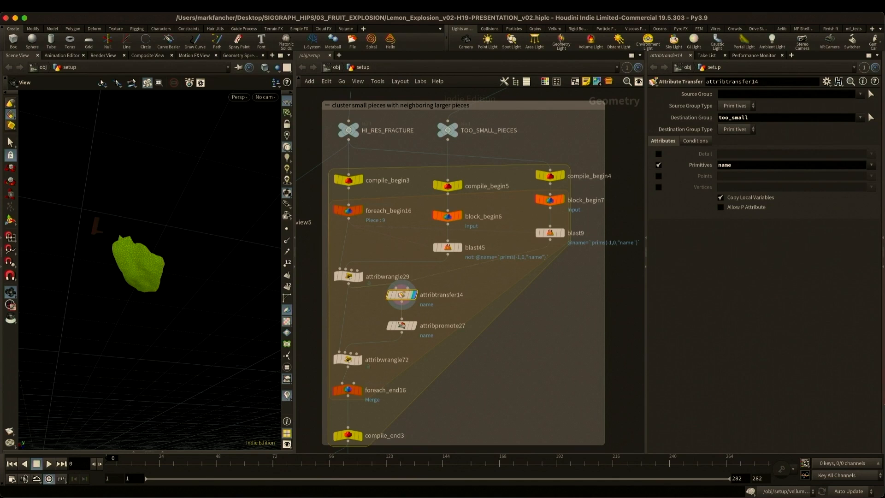
pyautogui.press('Right')
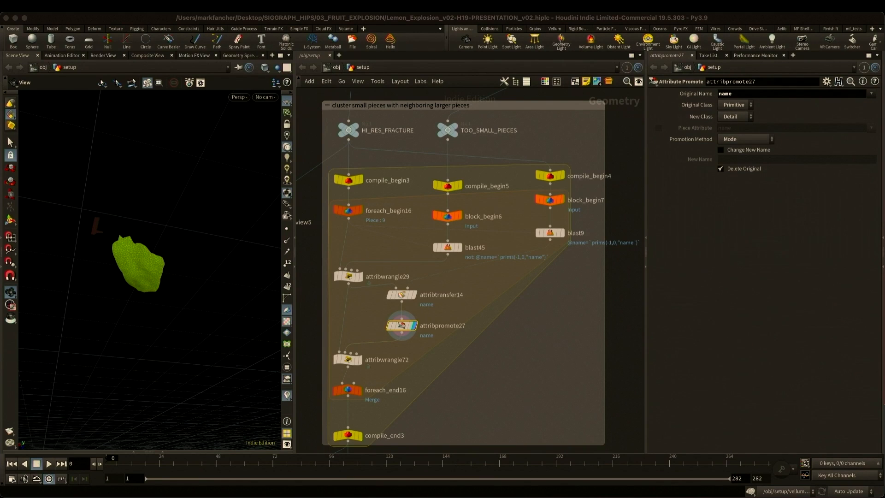
pyautogui.click(348, 359)
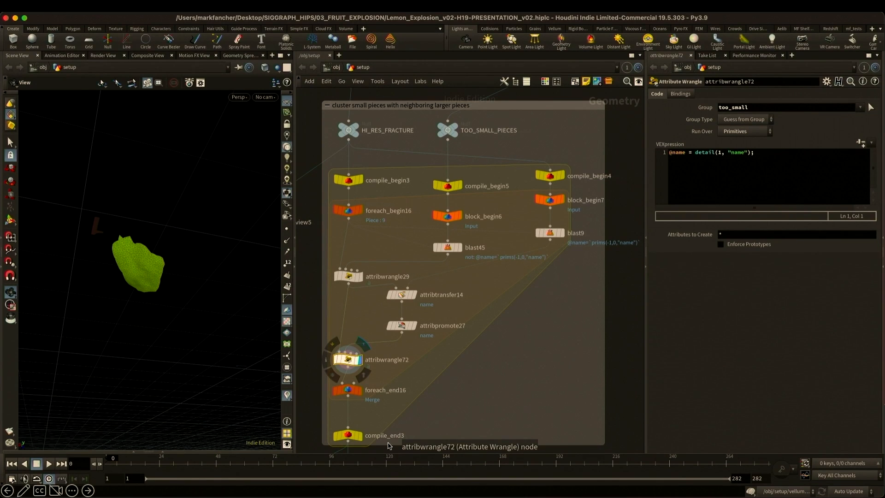
pyautogui.click(347, 390)
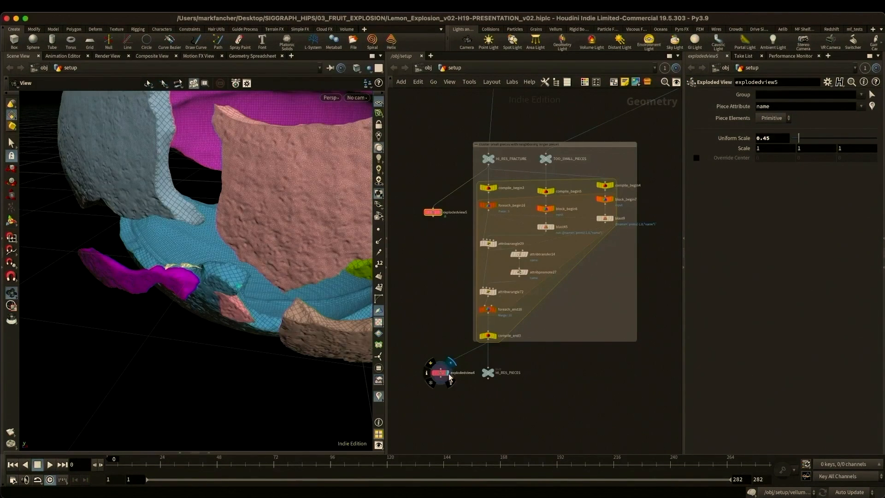
# - Compare the exploded peel pieces before and after clustering by alternating the display of explodedview5 and explodedview4
pyautogui.click(449, 374)
pyautogui.click(450, 375)
pyautogui.click(449, 374)
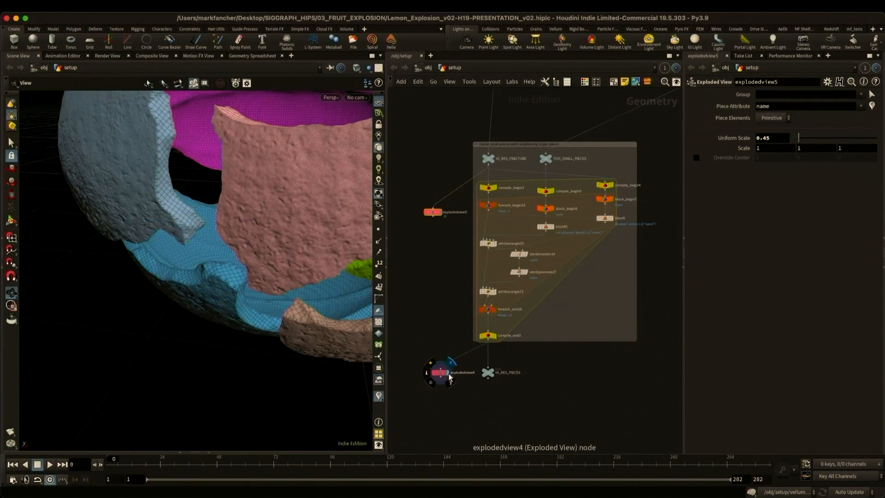
pyautogui.click(449, 374)
pyautogui.click(449, 374)
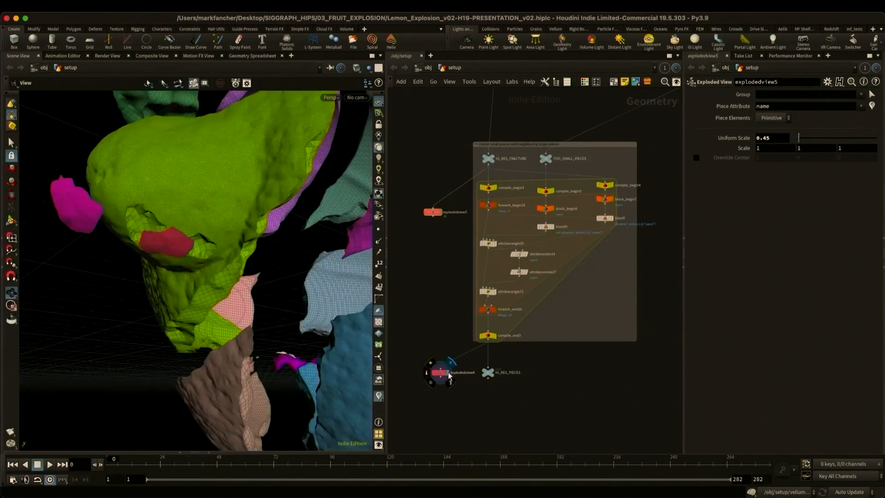
pyautogui.click(449, 375)
pyautogui.click(449, 376)
pyautogui.click(449, 376)
pyautogui.click(449, 376)
pyautogui.click(449, 375)
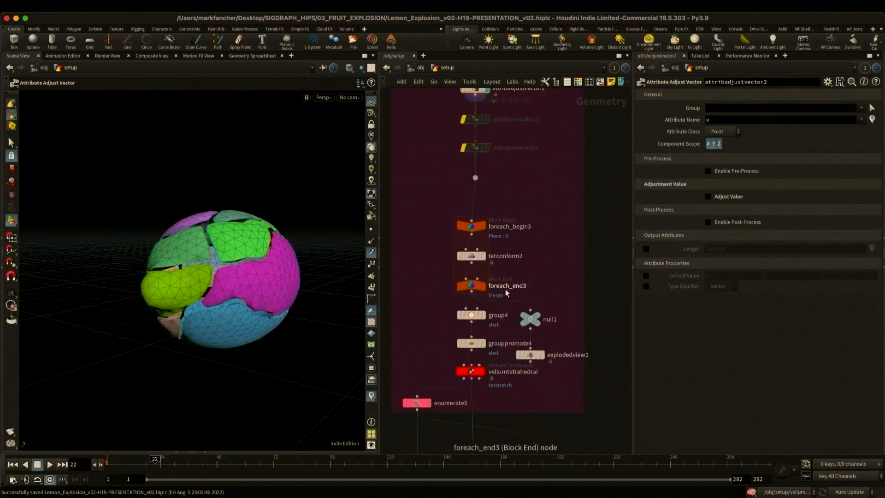
# - Display foreach_end3's tet-conformed pieces and the vellumtetrahedral stretch constraints in the outer peel network
pyautogui.moveTo(505, 289); pyautogui.dragTo(525, 273, button='middle')
pyautogui.click(491, 269)
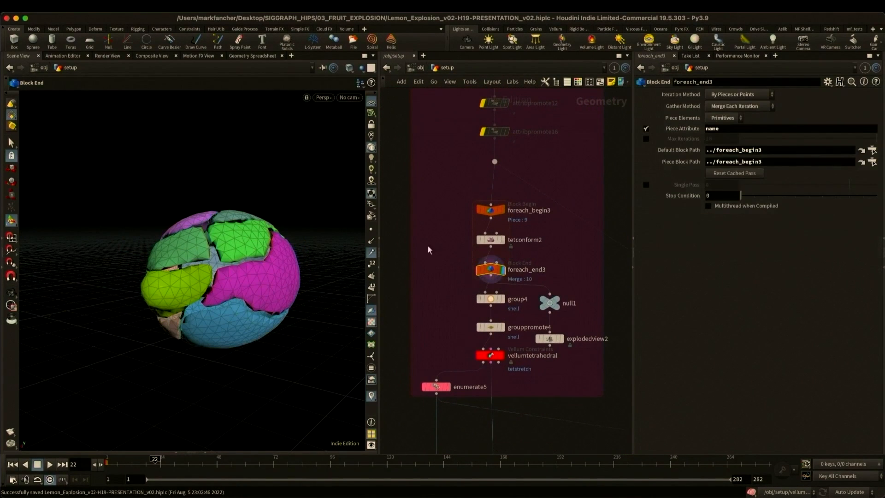
pyautogui.moveTo(453, 330); pyautogui.dragTo(452, 280, button='middle')
pyautogui.click(480, 306)
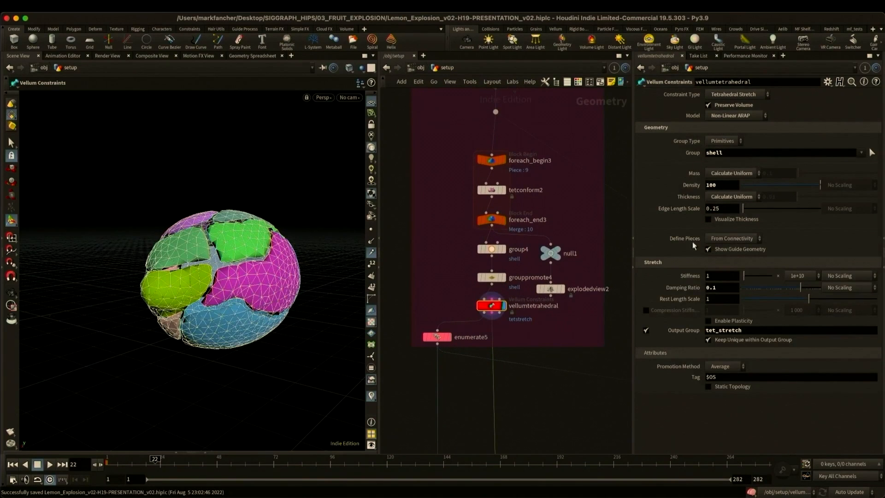
# - Display enumerate5, check its name_index output attribute and visualize name_index as colours on the outer peel pieces
pyautogui.click(433, 340)
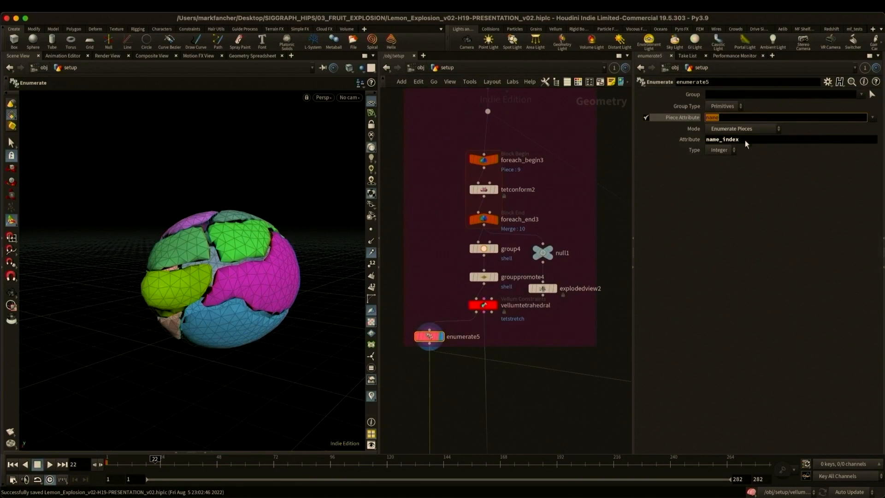
pyautogui.doubleClick(744, 139)
pyautogui.click(409, 336)
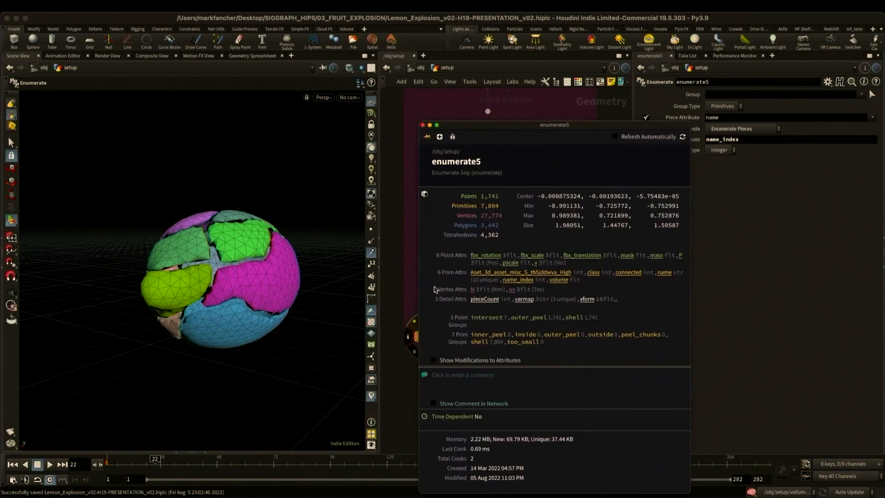
pyautogui.click(520, 280)
pyautogui.click(422, 125)
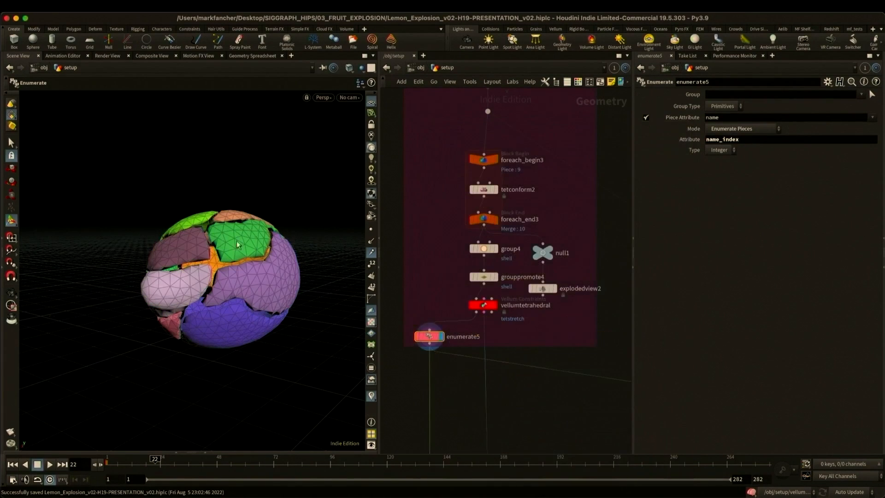
pyautogui.keyDown('alt'); pyautogui.moveTo(276, 285); pyautogui.dragTo(201, 276); pyautogui.keyUp('alt')
pyautogui.keyDown('alt'); pyautogui.moveTo(201, 276); pyautogui.dragTo(245, 261, button='right'); pyautogui.keyUp('alt')
pyautogui.keyDown('alt'); pyautogui.moveTo(211, 256); pyautogui.dragTo(262, 250); pyautogui.keyUp('alt')
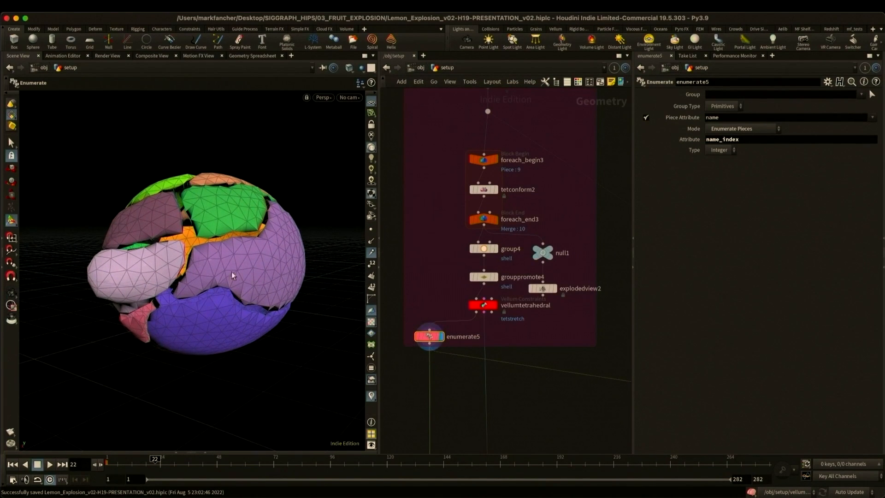
# - Display attribtransfer1 in the green network and compare its transferred name_index colours with the enumerate5 peel template overlay
pyautogui.scroll(-6, 545, 353)
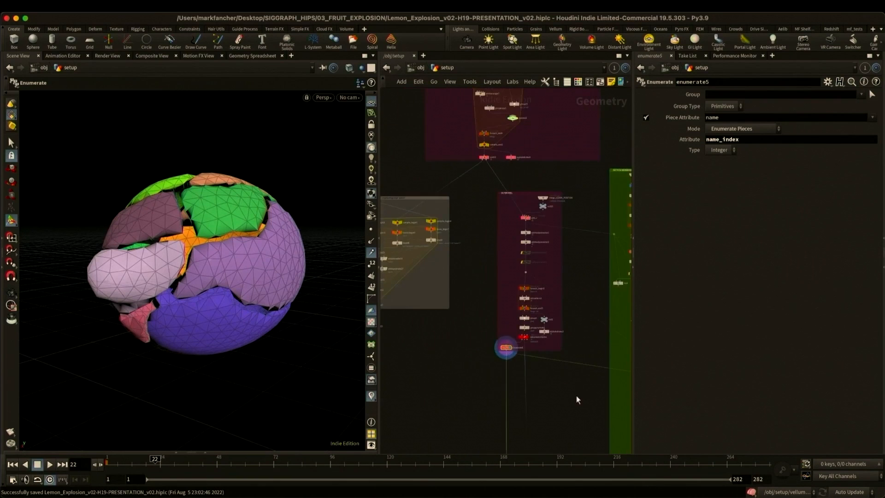
pyautogui.moveTo(603, 398); pyautogui.dragTo(480, 335, button='middle')
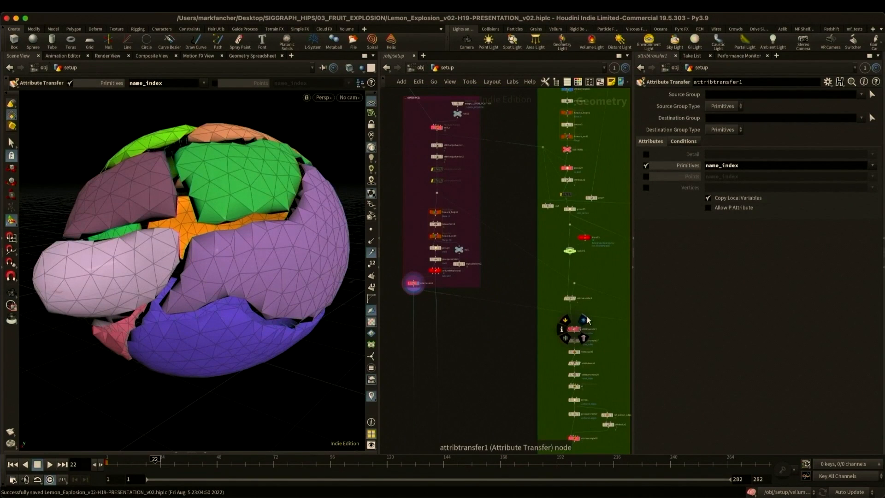
pyautogui.click(584, 320)
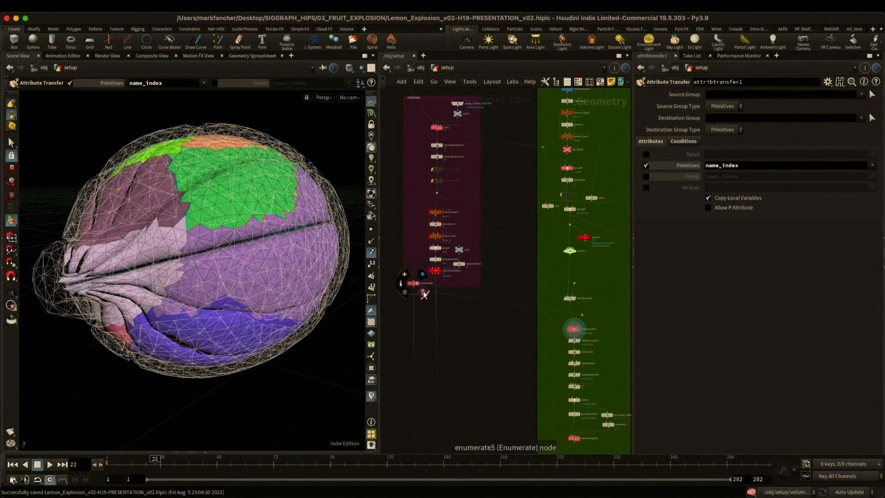
pyautogui.click(423, 294)
pyautogui.moveTo(495, 363); pyautogui.dragTo(427, 276, button='middle')
pyautogui.scroll(5, 513, 346)
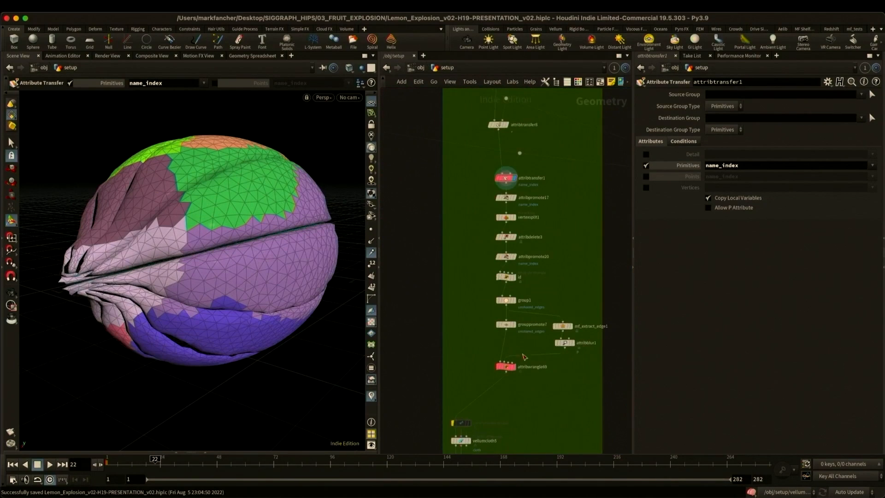
# - Step through the name_index splitting chain from vertexsplit1 through attribdelete3 and attribpromote20 to the id wrangle
pyautogui.scroll(2, 524, 357)
pyautogui.click(507, 155)
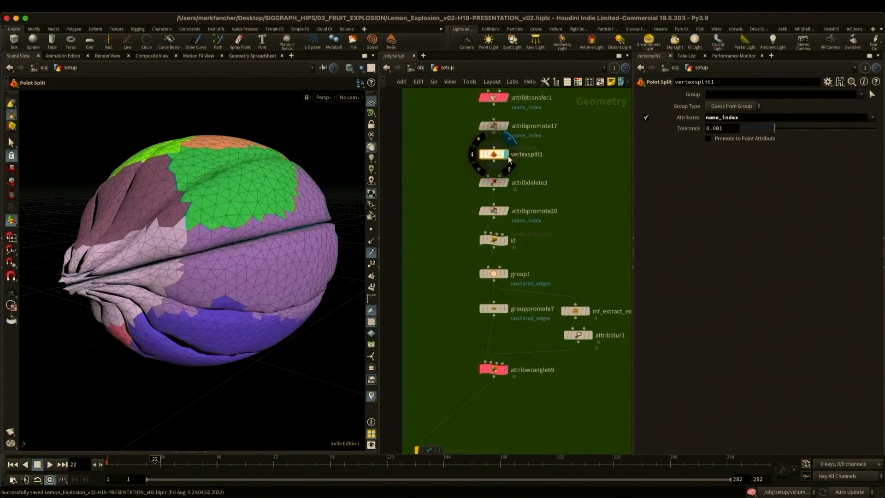
pyautogui.moveTo(454, 179); pyautogui.dragTo(517, 188)
pyautogui.click(506, 183)
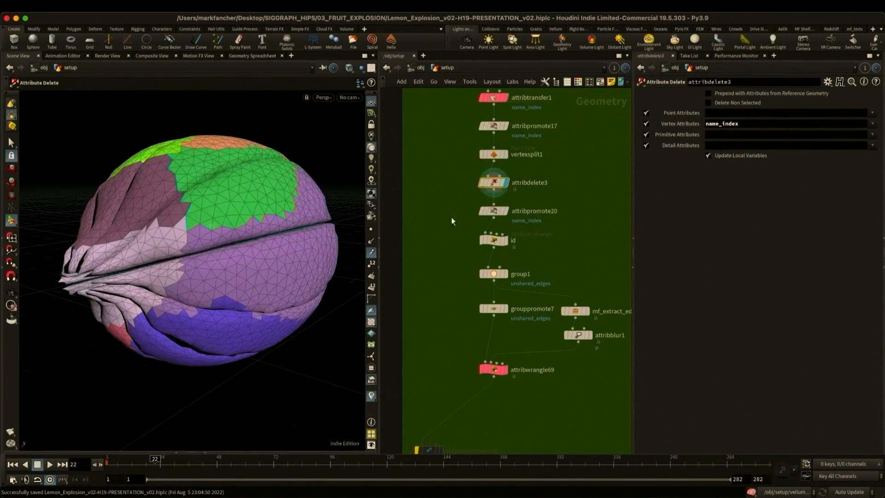
pyautogui.click(493, 211)
pyautogui.click(505, 211)
pyautogui.click(487, 240)
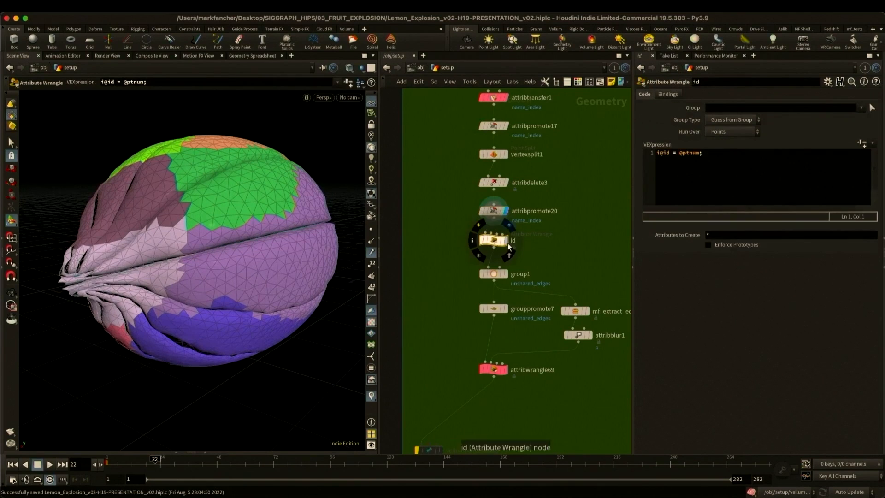
pyautogui.click(506, 240)
# - Display group1's unshared edges, the curves from mf_extract_edge1 and their smoothing in attribblur1
pyautogui.moveTo(449, 267); pyautogui.dragTo(531, 283)
pyautogui.click(506, 274)
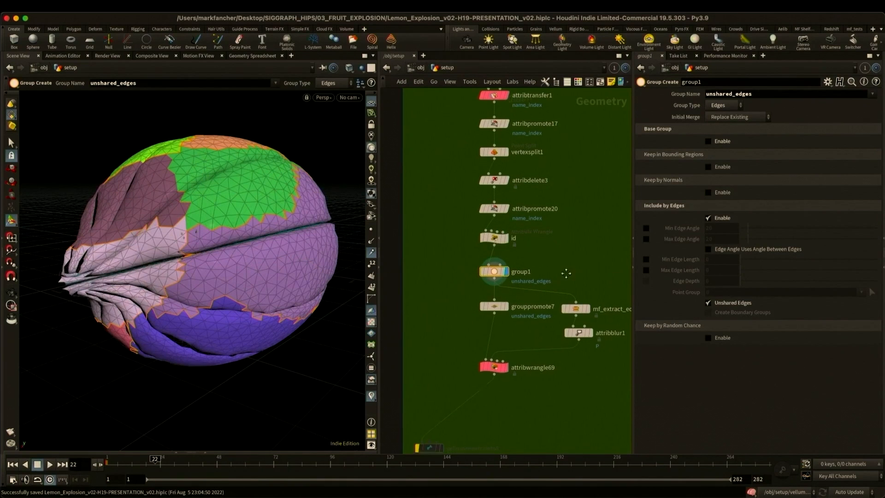
pyautogui.moveTo(567, 285); pyautogui.dragTo(558, 277, button='middle')
pyautogui.click(579, 302)
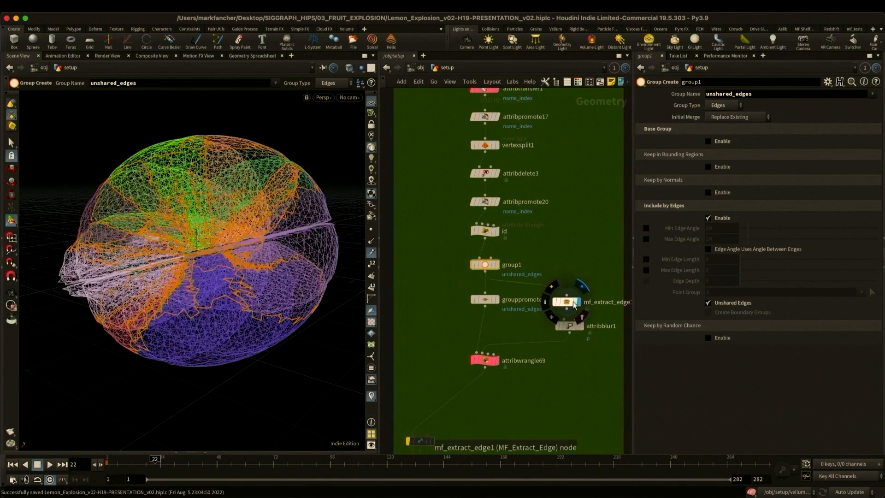
pyautogui.click(568, 303)
pyautogui.click(582, 327)
pyautogui.click(572, 326)
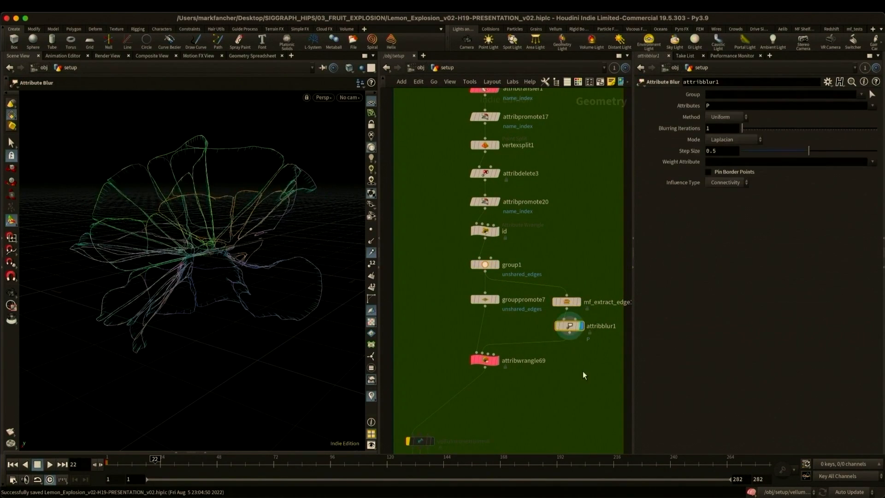
# - Display attribwrangle69 with its smoothed piece borders and review the stretch and bend settings of vellumcloth5
pyautogui.click(498, 362)
pyautogui.click(487, 361)
pyautogui.moveTo(542, 397); pyautogui.dragTo(599, 223, button='middle')
pyautogui.click(491, 294)
pyautogui.click(477, 292)
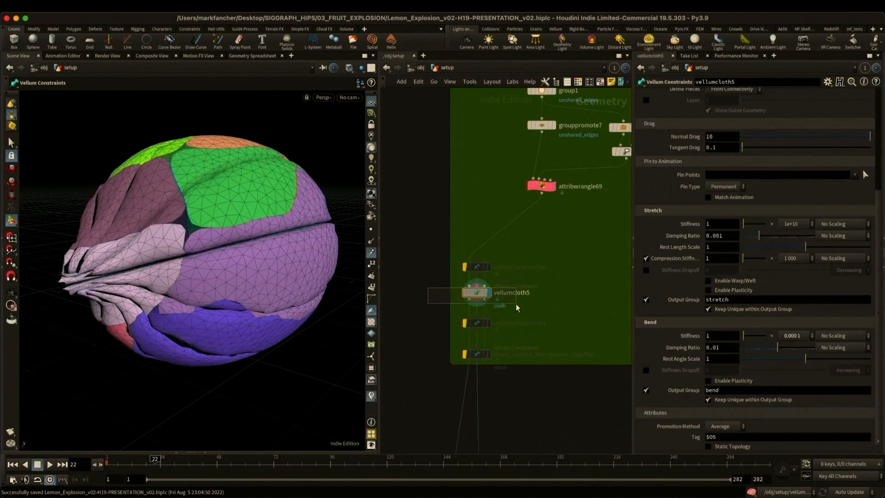
pyautogui.scroll(5, 668, 351)
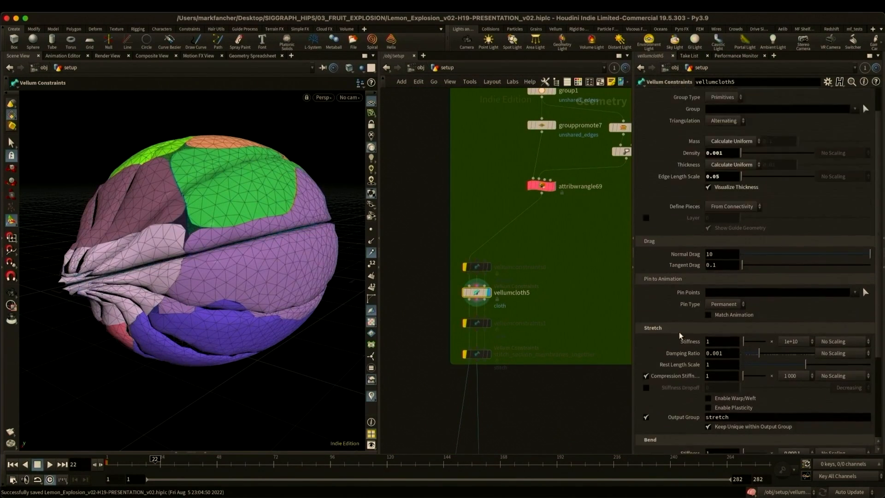
pyautogui.scroll(-5, 668, 212)
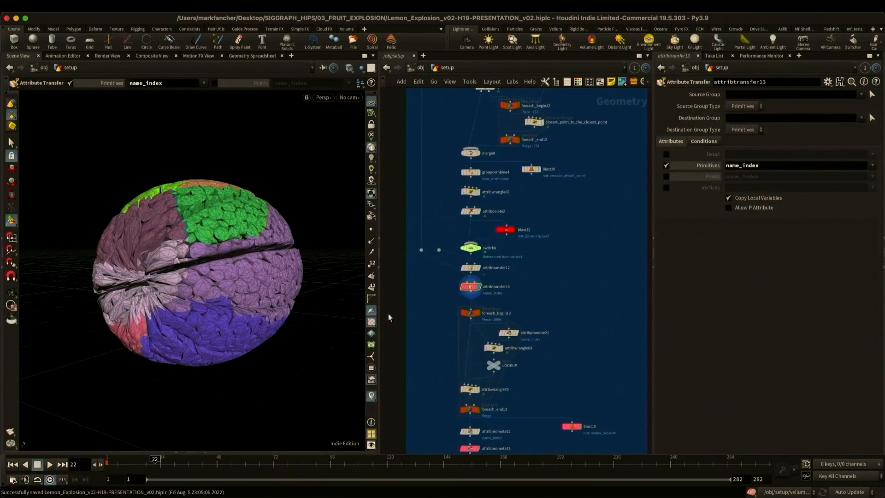
# - Compare the name_index colours on the lemon vesicles between foreach_end13 and attribpromote23 in close-up
pyautogui.moveTo(421, 345); pyautogui.dragTo(421, 290, button='middle')
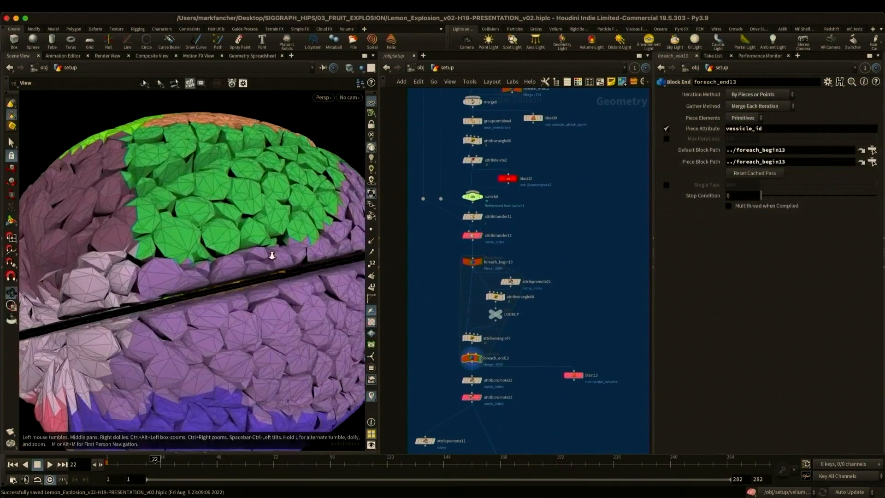
pyautogui.moveTo(171, 240); pyautogui.dragTo(209, 251)
pyautogui.moveTo(209, 251); pyautogui.dragTo(259, 243, button='right')
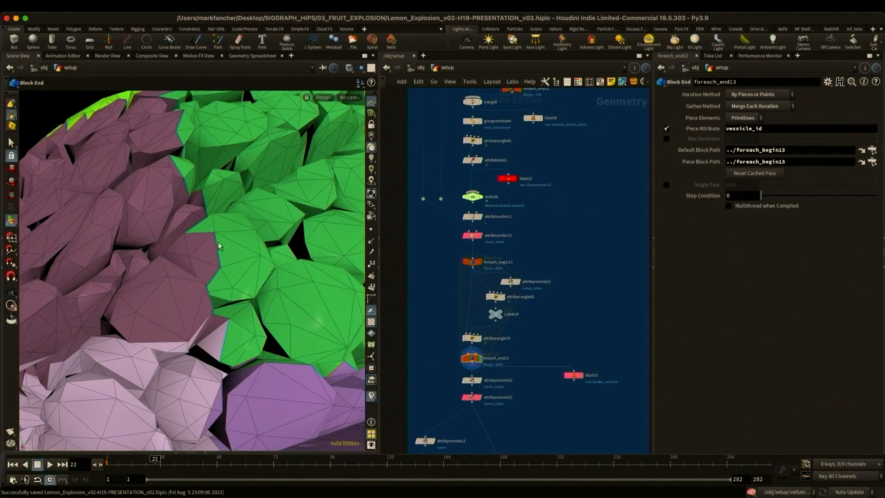
pyautogui.click(480, 397)
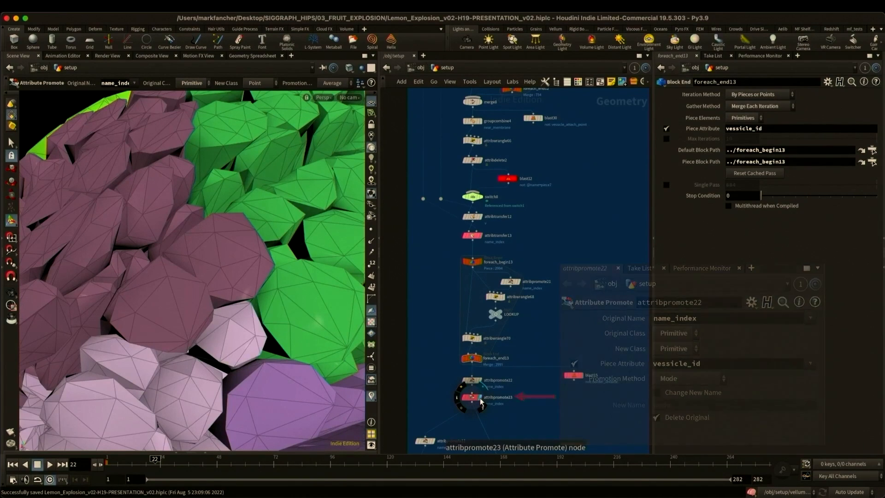
pyautogui.keyDown('alt'); pyautogui.moveTo(276, 275); pyautogui.dragTo(193, 301, button='right'); pyautogui.keyUp('alt')
pyautogui.keyDown('alt'); pyautogui.moveTo(193, 301); pyautogui.dragTo(138, 262, button='middle'); pyautogui.keyUp('alt')
pyautogui.keyDown('alt'); pyautogui.moveTo(139, 262); pyautogui.dragTo(101, 275, button='right'); pyautogui.keyUp('alt')
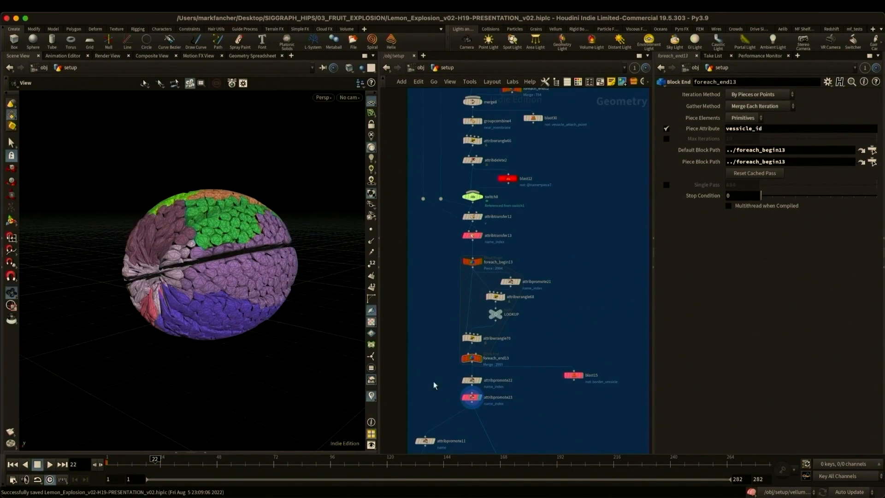
# - Save the scene and place a displayed Exploded View node fed by attribpromote23 beside the blue network
pyautogui.press('super+s')
pyautogui.moveTo(442, 394); pyautogui.dragTo(490, 370, button='middle')
pyautogui.press('Tab')
pyautogui.write('explo')
pyautogui.press('Return')
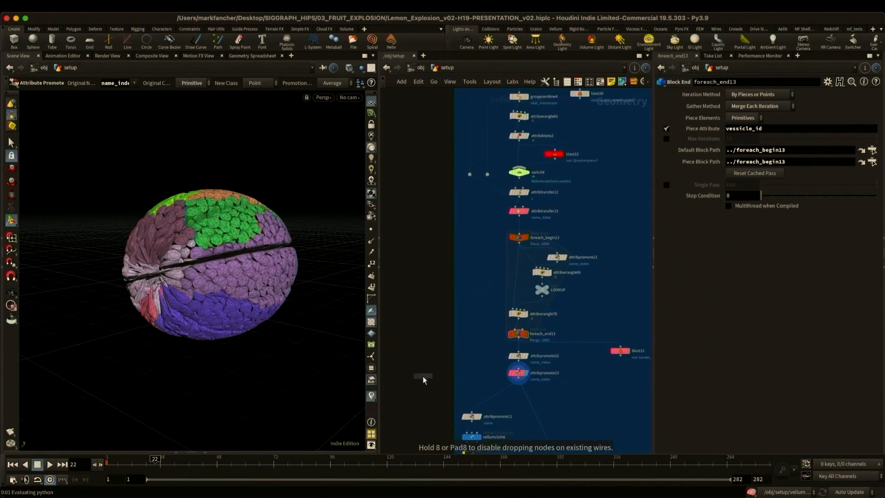
pyautogui.click(422, 377)
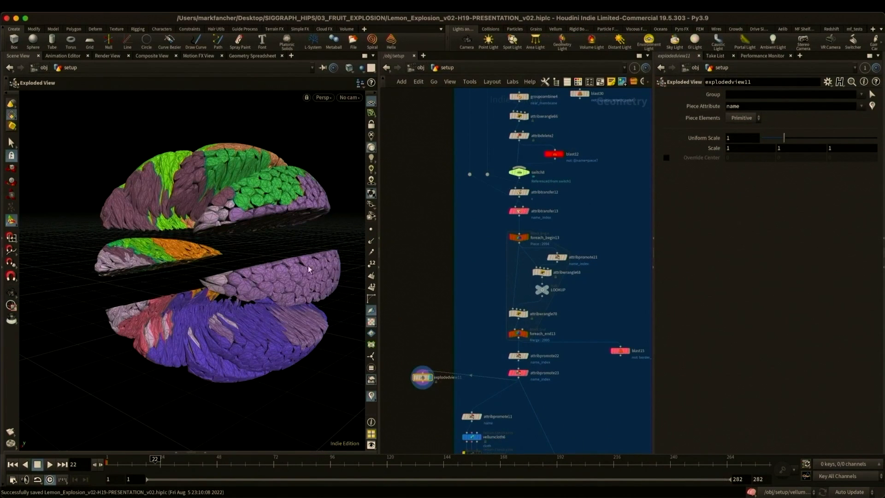
# - Set the new exploded view's piece attribute to name_index and its piece elements to Point
pyautogui.keyDown('alt'); pyautogui.moveTo(239, 296); pyautogui.dragTo(253, 293); pyautogui.keyUp('alt')
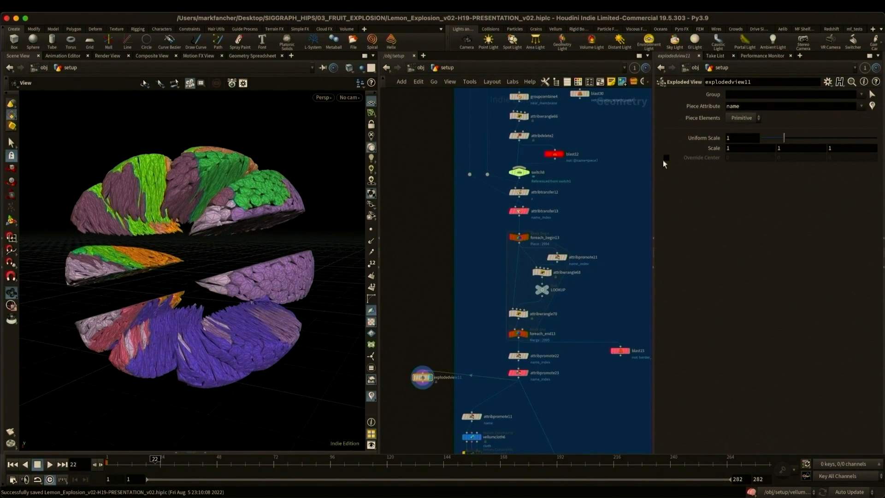
pyautogui.click(747, 108)
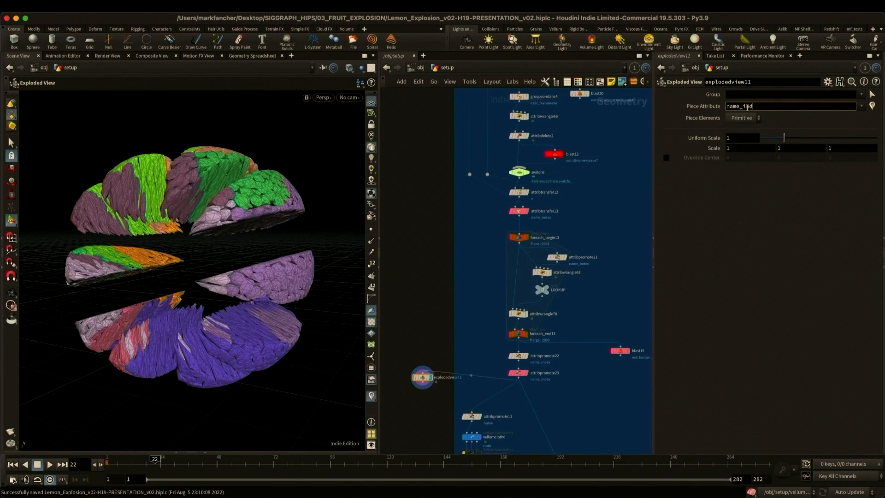
pyautogui.press('Return')
pyautogui.click(742, 118)
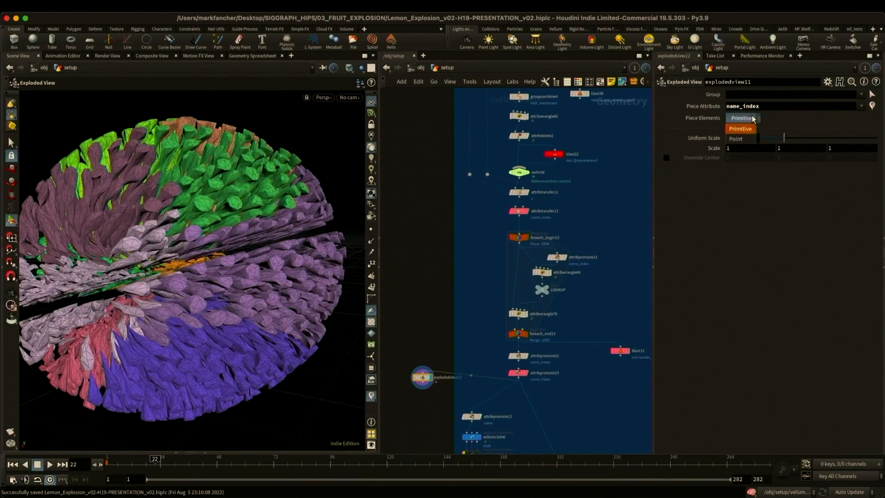
pyautogui.click(744, 137)
pyautogui.keyDown('alt'); pyautogui.moveTo(228, 206); pyautogui.dragTo(269, 228); pyautogui.keyUp('alt')
# - Display vellumcloth6 at the end of the vesicle network and review its mass, stretch and bend settings
pyautogui.moveTo(568, 401); pyautogui.dragTo(573, 320, button='middle')
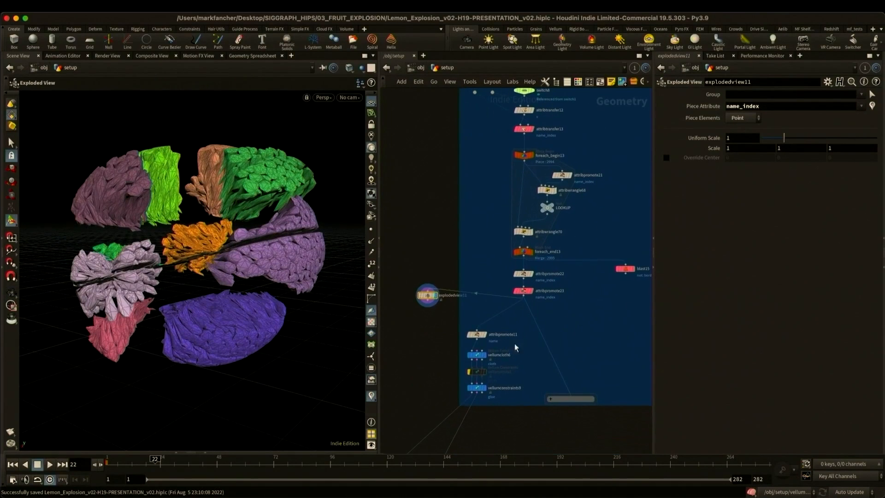
pyautogui.click(485, 335)
pyautogui.click(484, 356)
pyautogui.click(477, 355)
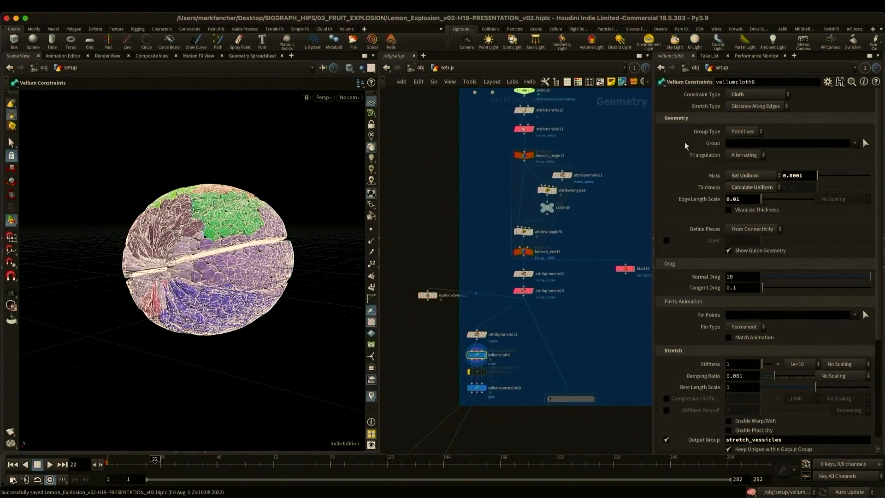
pyautogui.scroll(-10, 673, 286)
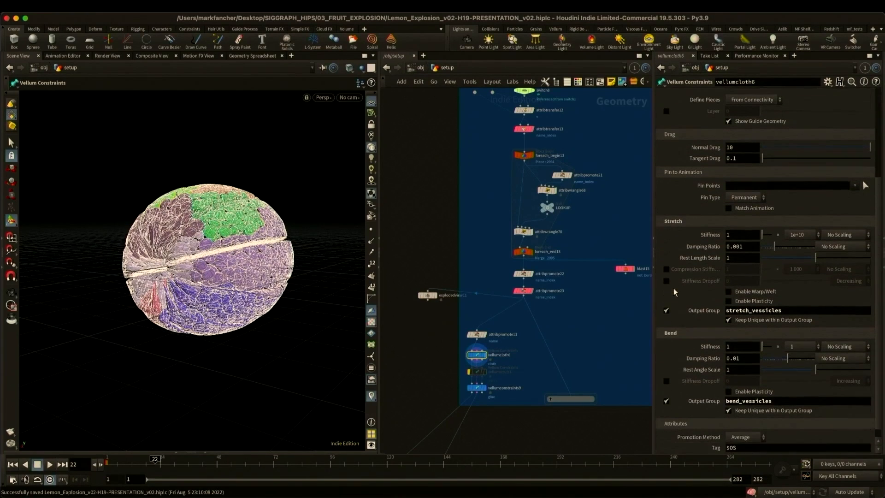
# - Display vellumconstraints9 and examine the vesicle glue constraints, their border_vessicle groups, name_index cluster attribute and breaking threshold
pyautogui.click(477, 387)
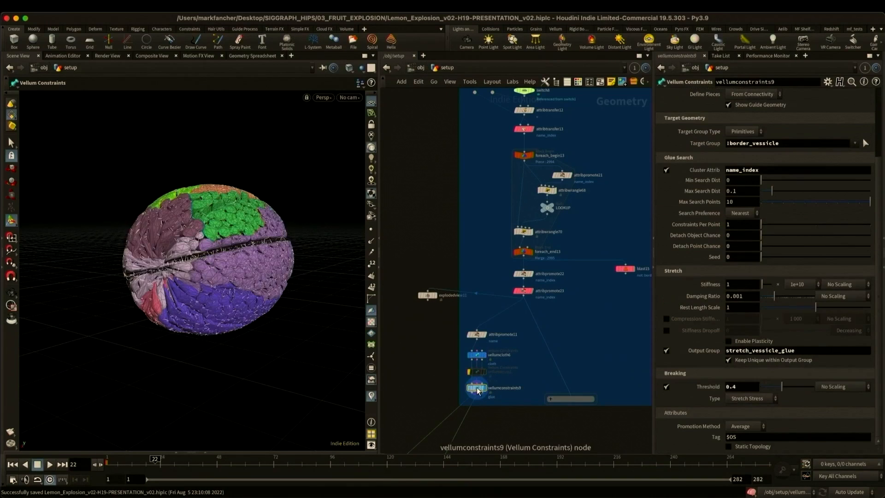
pyautogui.scroll(5, 715, 360)
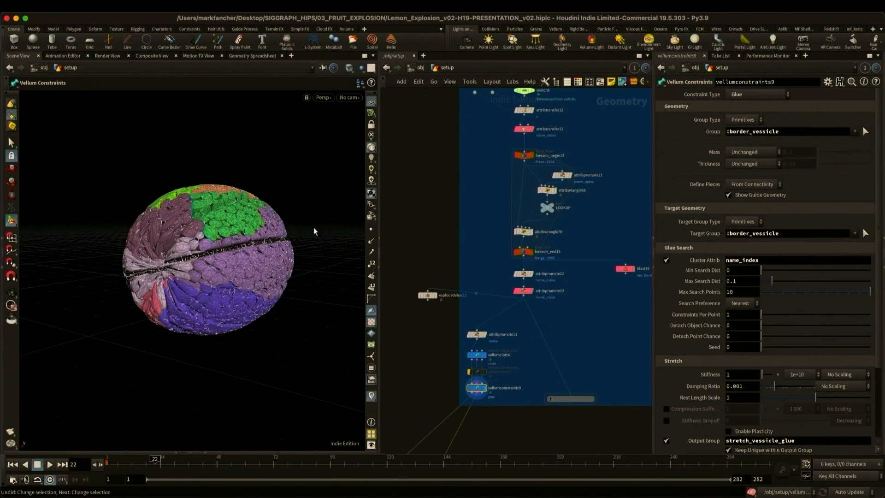
pyautogui.keyDown('alt'); pyautogui.moveTo(224, 256); pyautogui.dragTo(291, 275, button='right'); pyautogui.keyUp('alt')
pyautogui.keyDown('alt'); pyautogui.moveTo(291, 275); pyautogui.dragTo(241, 271); pyautogui.keyUp('alt')
pyautogui.keyDown('alt'); pyautogui.moveTo(241, 271); pyautogui.dragTo(264, 263, button='right'); pyautogui.keyUp('alt')
pyautogui.keyDown('alt'); pyautogui.moveTo(265, 263); pyautogui.dragTo(210, 253); pyautogui.keyUp('alt')
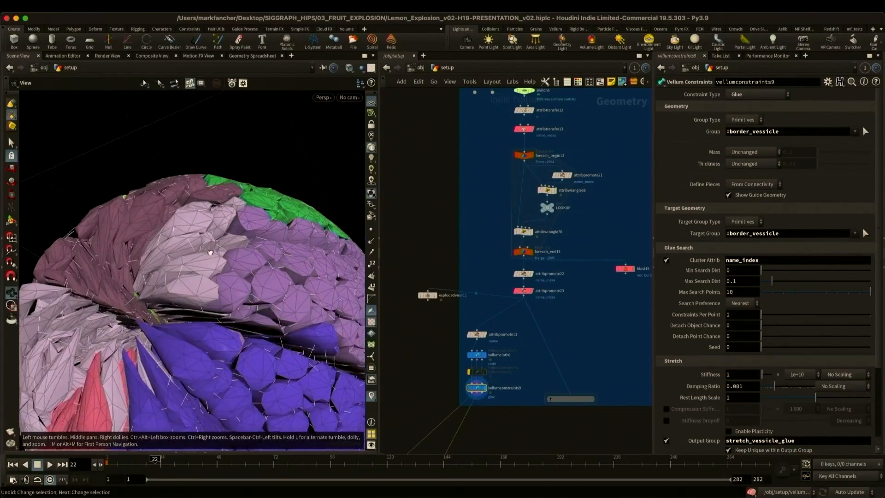
pyautogui.keyDown('alt'); pyautogui.moveTo(210, 253); pyautogui.dragTo(199, 256, button='right'); pyautogui.keyUp('alt')
pyautogui.keyDown('alt'); pyautogui.moveTo(199, 257); pyautogui.dragTo(205, 274); pyautogui.keyUp('alt')
pyautogui.keyDown('alt'); pyautogui.moveTo(205, 274); pyautogui.dragTo(196, 279, button='right'); pyautogui.keyUp('alt')
pyautogui.keyDown('alt'); pyautogui.moveTo(196, 279); pyautogui.dragTo(232, 272); pyautogui.keyUp('alt')
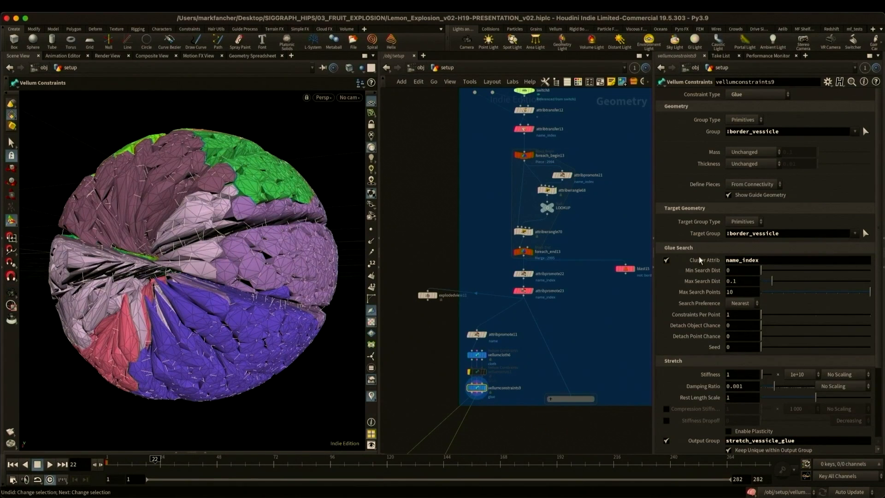
pyautogui.scroll(-4, 695, 286)
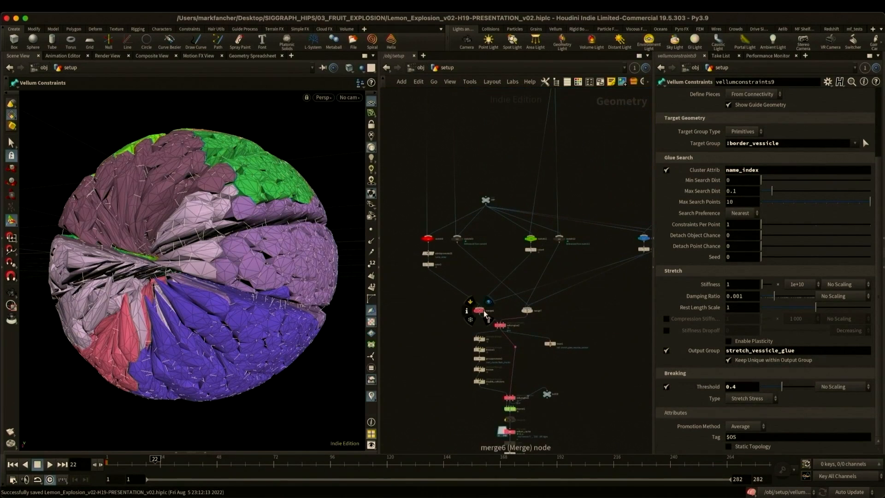
# - Display the merge node below the setup networks and examine the combined lemon geometry
pyautogui.click(489, 304)
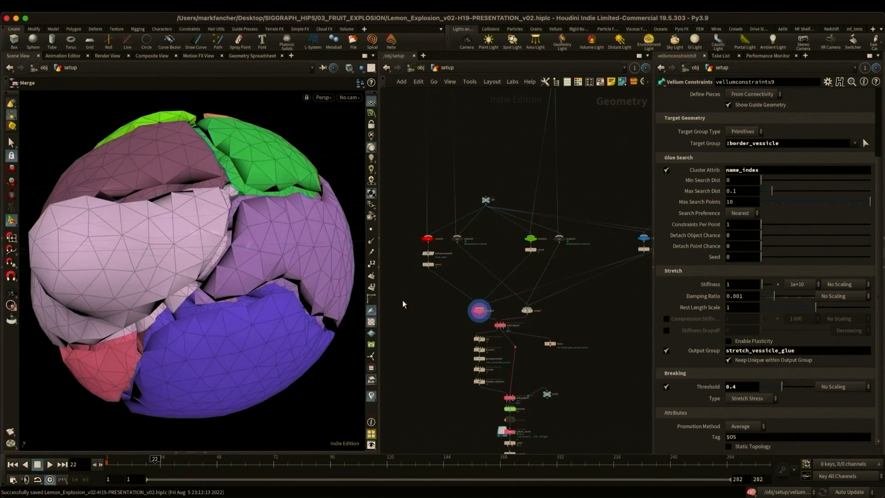
pyautogui.scroll(-3, 217, 254)
pyautogui.keyDown('alt'); pyautogui.moveTo(217, 253); pyautogui.dragTo(214, 276); pyautogui.keyUp('alt')
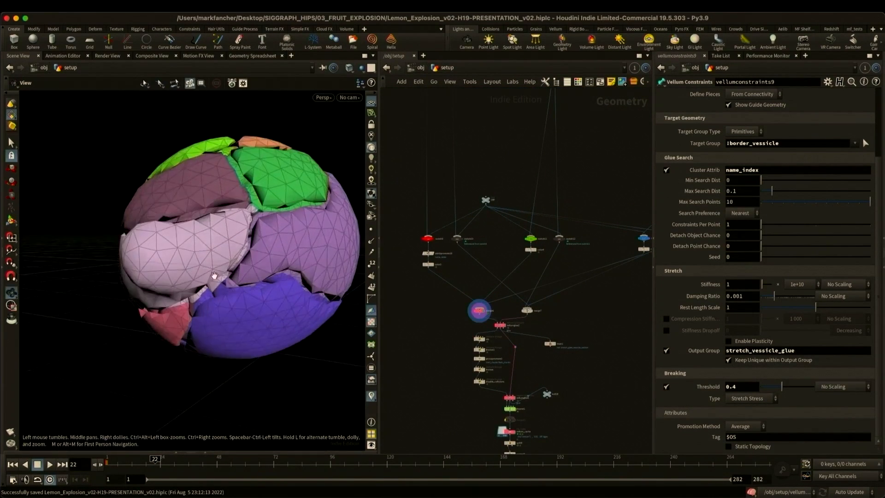
# - Add an Exploded View node to the merge6 output and display it
pyautogui.keyDown('alt'); pyautogui.moveTo(264, 263); pyautogui.dragTo(217, 266); pyautogui.keyUp('alt')
pyautogui.press('Tab')
pyautogui.write('exp')
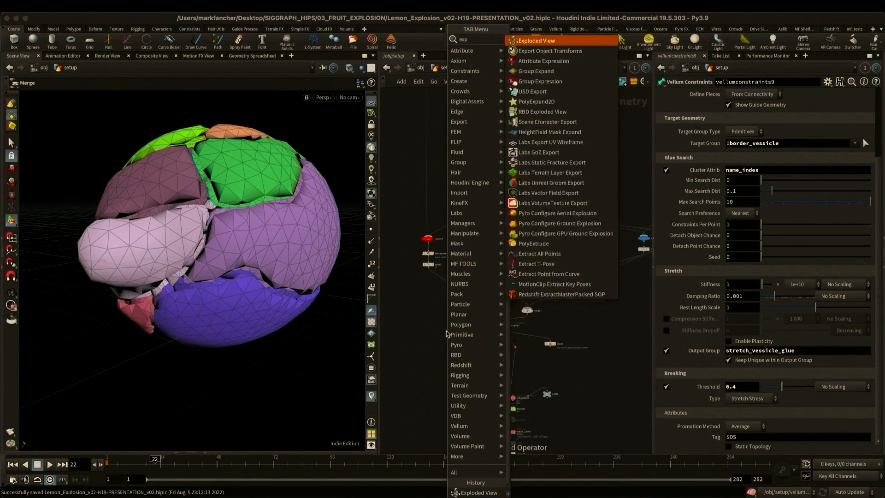
pyautogui.press('Return')
pyautogui.click(446, 331)
pyautogui.click(457, 322)
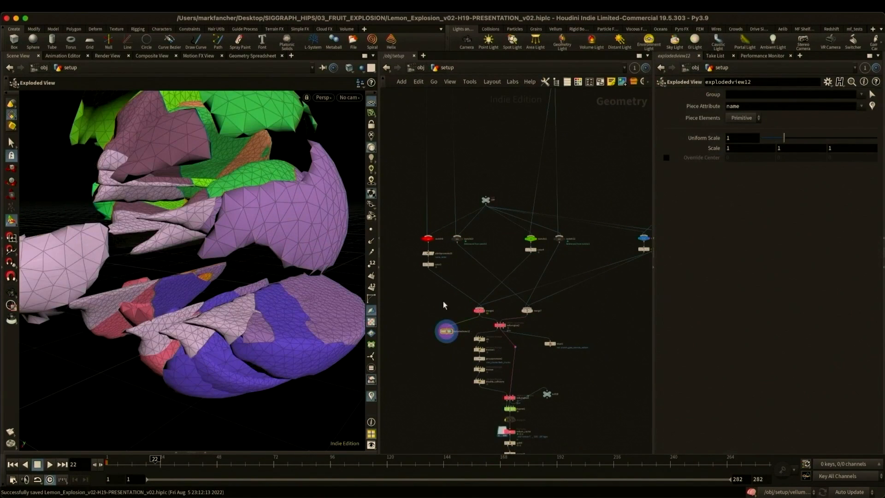
# - Set the exploded view's piece attribute to name_index, its piece elements to Point and its uniform scale to 1.228
pyautogui.click(753, 106)
pyautogui.write('_index')
pyautogui.press('Return')
pyautogui.click(742, 118)
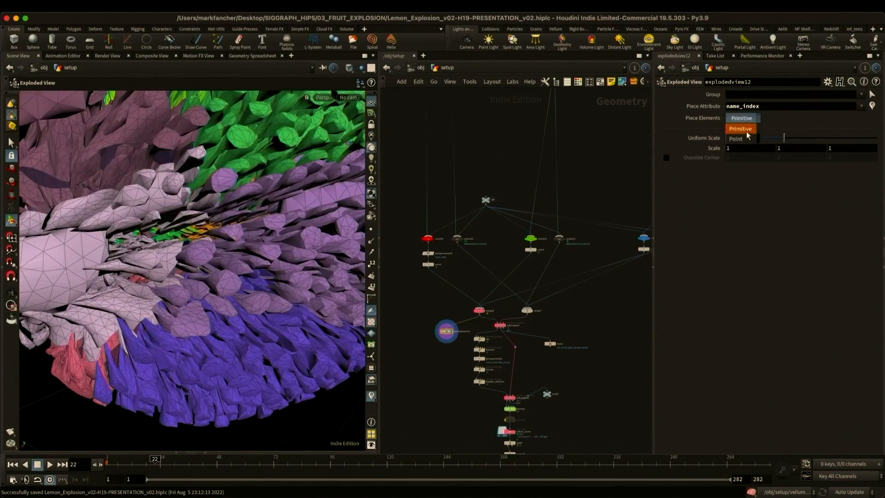
pyautogui.click(738, 131)
pyautogui.press('Escape')
pyautogui.keyDown('alt'); pyautogui.scroll(-3, 278, 241); pyautogui.keyUp('alt')
pyautogui.keyDown('alt'); pyautogui.moveTo(278, 242); pyautogui.dragTo(254, 246); pyautogui.keyUp('alt')
pyautogui.moveTo(778, 141)
pyautogui.mouseDown()
pyautogui.moveTo(756, 140)
pyautogui.moveTo(798, 144)
pyautogui.moveTo(765, 150)
pyautogui.moveTo(790, 148)
pyautogui.mouseUp()
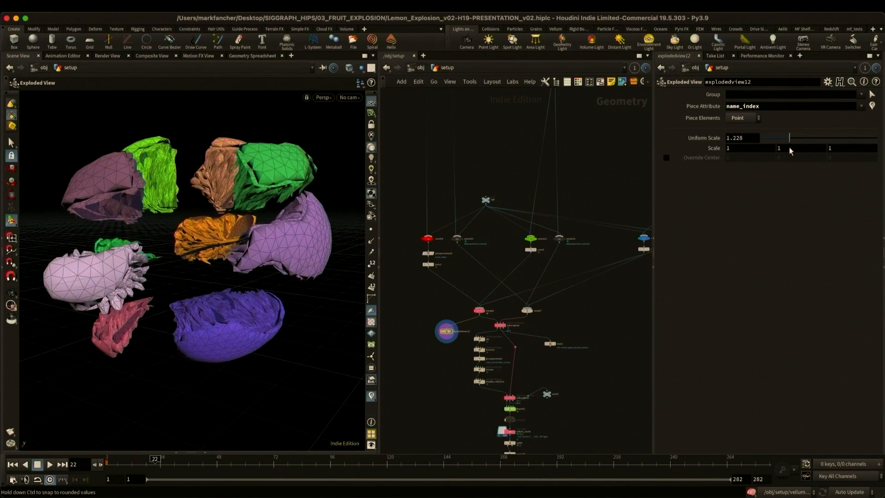
# - Display merge7 to show the combined constraint geometry and save the scene
pyautogui.scroll(5, 509, 328)
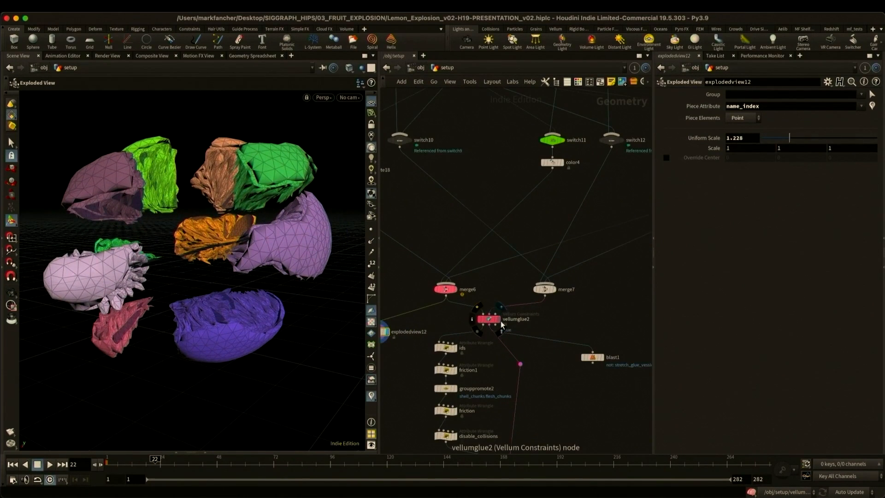
pyautogui.click(557, 291)
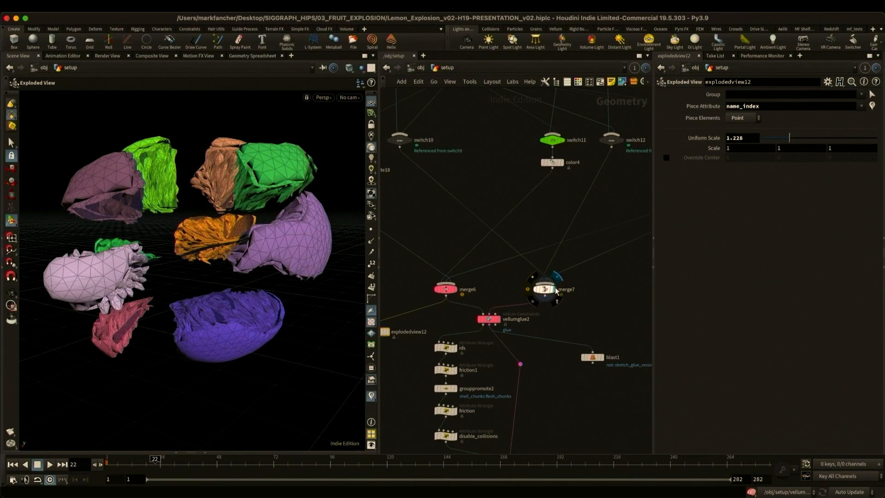
pyautogui.hotkey('ctrl', 's')
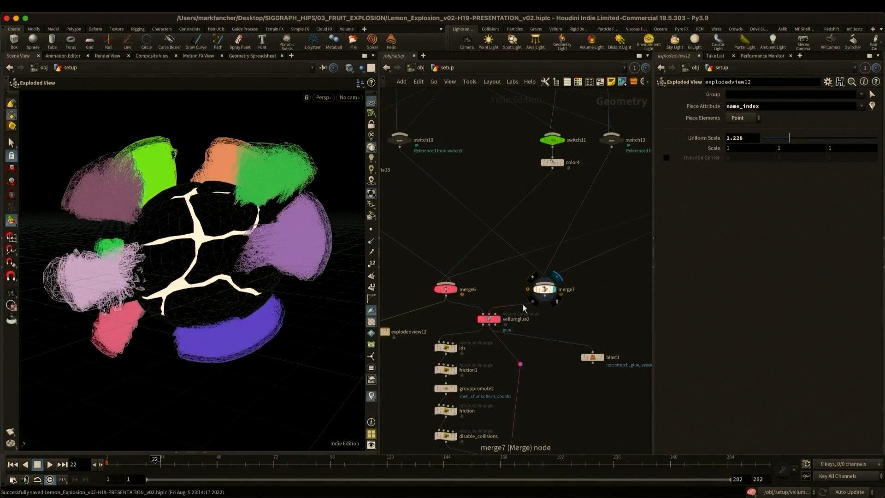
# - Display vellumglue2 and examine its source group, target group, name_index cluster attribute and breaking threshold
pyautogui.click(499, 319)
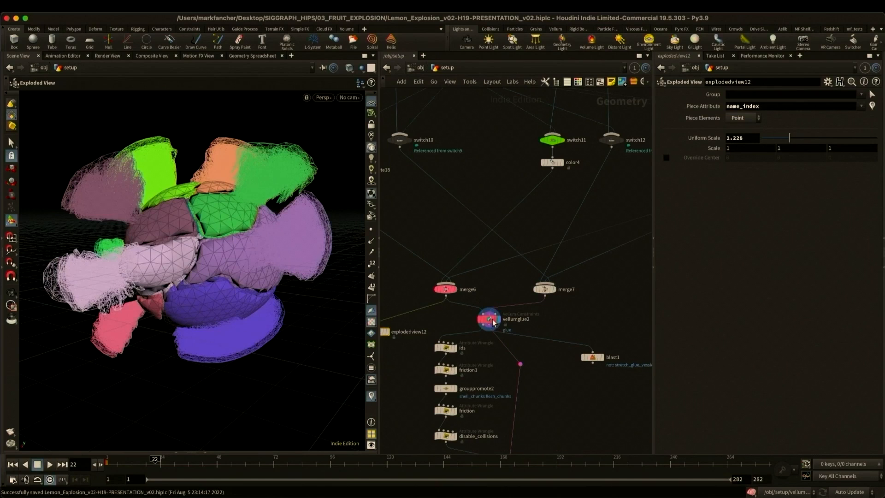
pyautogui.click(489, 319)
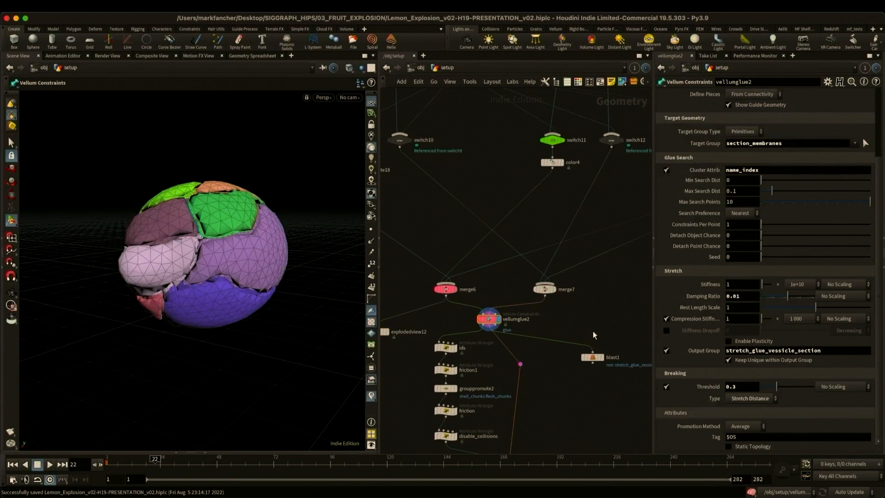
pyautogui.scroll(5, 663, 278)
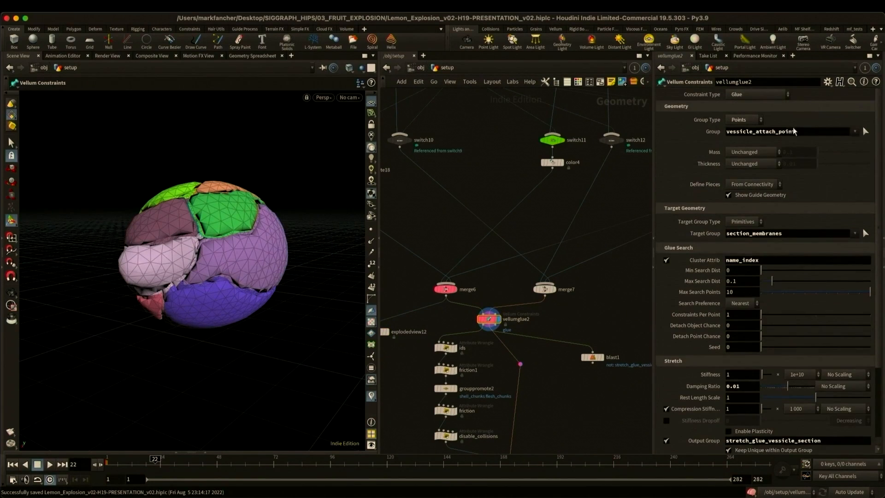
pyautogui.moveTo(808, 133); pyautogui.dragTo(705, 132)
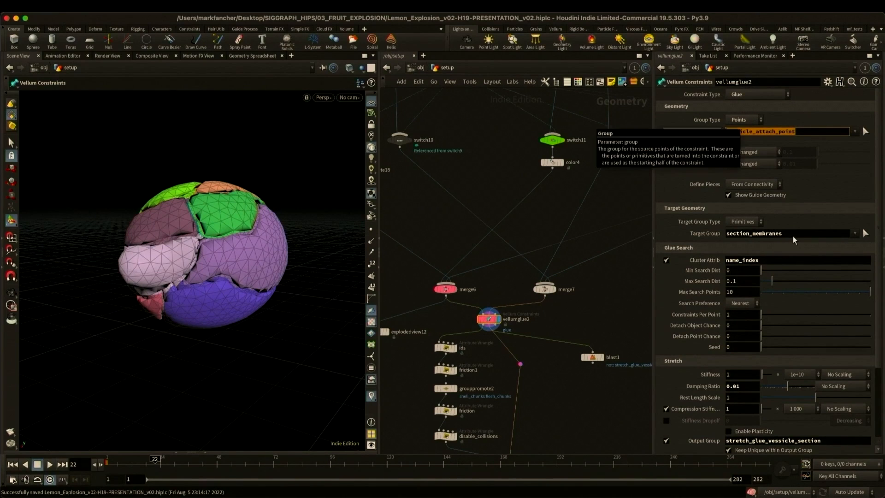
pyautogui.moveTo(784, 234); pyautogui.dragTo(686, 232)
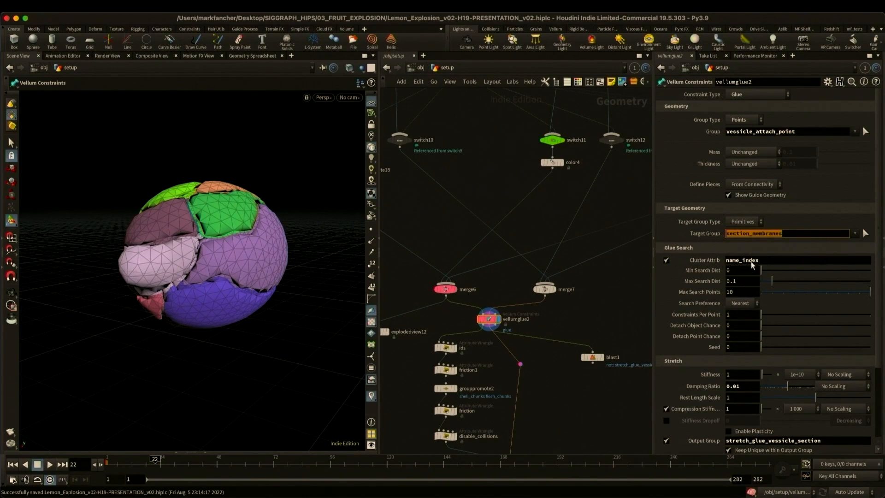
pyautogui.scroll(-5, 696, 303)
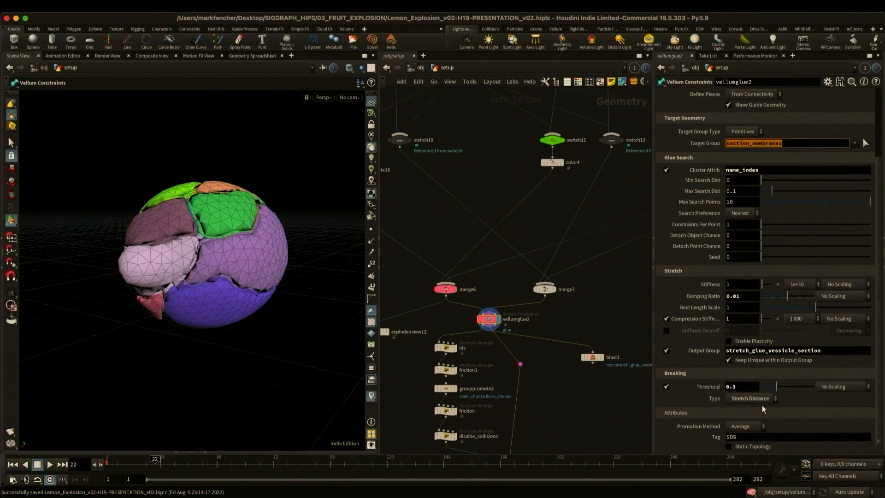
# - Display blast1 and inspect the isolated glue constraints between the vesicles and section membranes
pyautogui.click(594, 364)
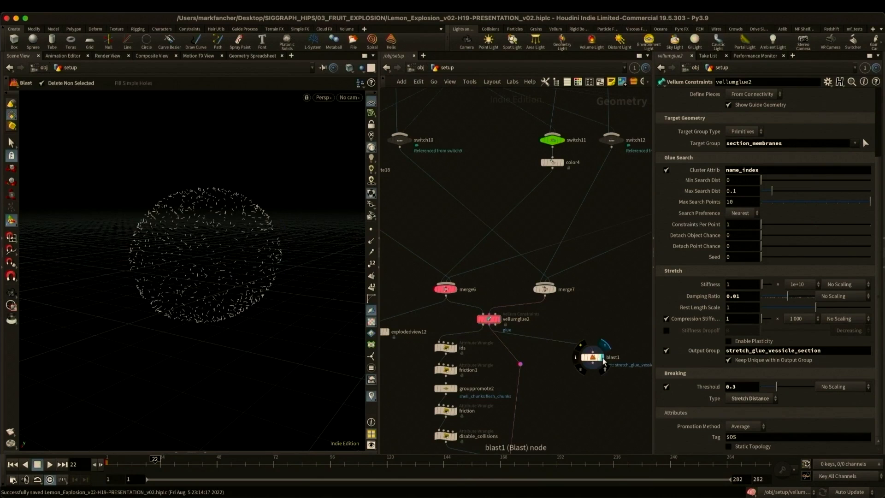
pyautogui.keyDown('alt'); pyautogui.moveTo(203, 216); pyautogui.dragTo(202, 239, button='right'); pyautogui.keyUp('alt')
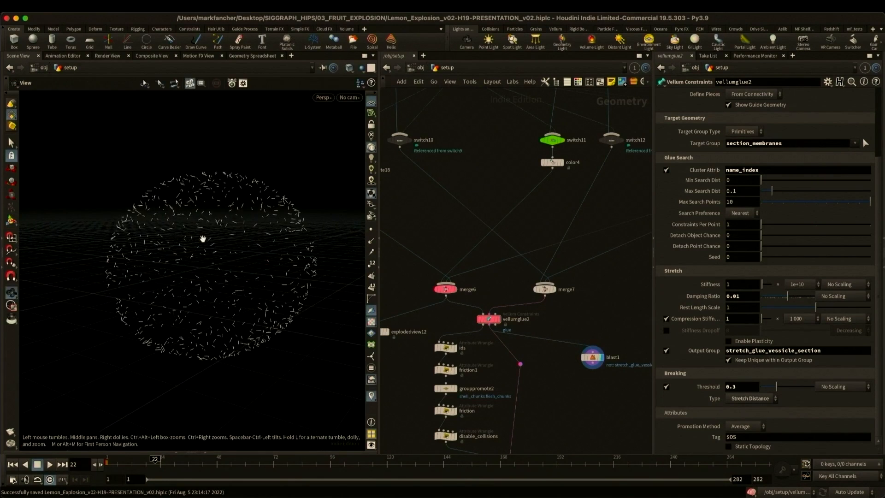
pyautogui.moveTo(202, 240)
pyautogui.keyDown('alt'); pyautogui.mouseDown()
pyautogui.moveTo(228, 238)
pyautogui.moveTo(228, 221)
pyautogui.moveTo(200, 229)
pyautogui.moveTo(206, 237)
pyautogui.mouseUp(); pyautogui.keyUp('alt')
# - Display vellumglue1 and review its near_surface group, shell target group, cluster attribute and stretch settings
pyautogui.moveTo(590, 414); pyautogui.dragTo(587, 312, button='middle')
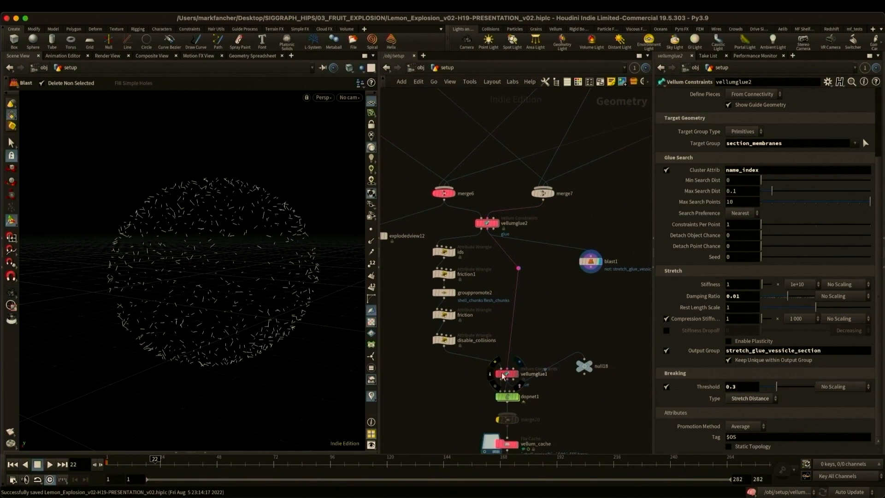
pyautogui.click(502, 374)
pyautogui.click(505, 374)
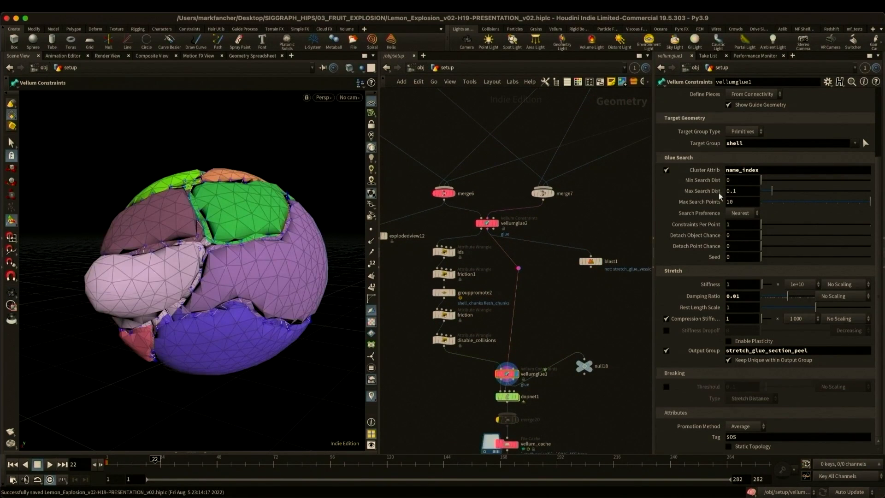
pyautogui.scroll(4, 712, 197)
pyautogui.doubleClick(768, 131)
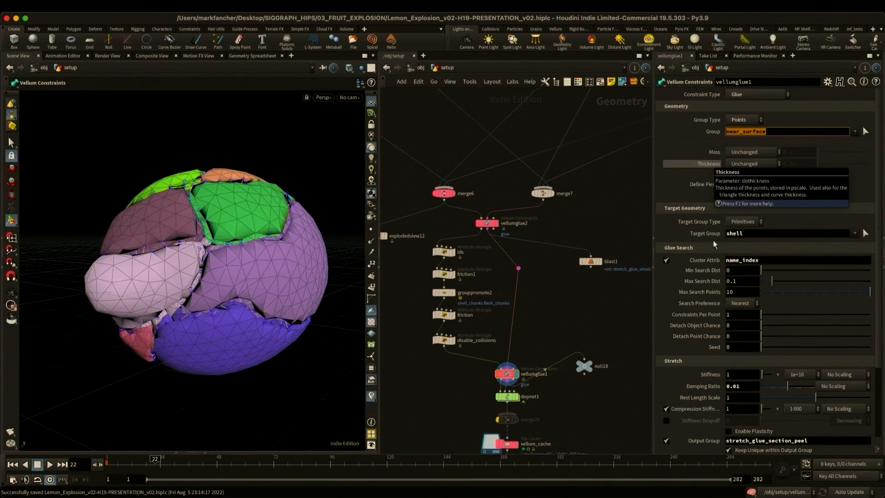
pyautogui.doubleClick(759, 233)
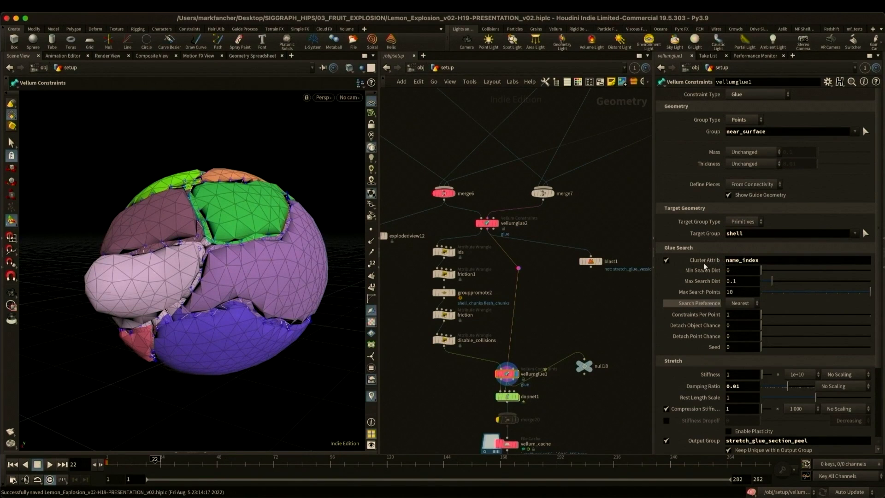
pyautogui.scroll(-5, 697, 317)
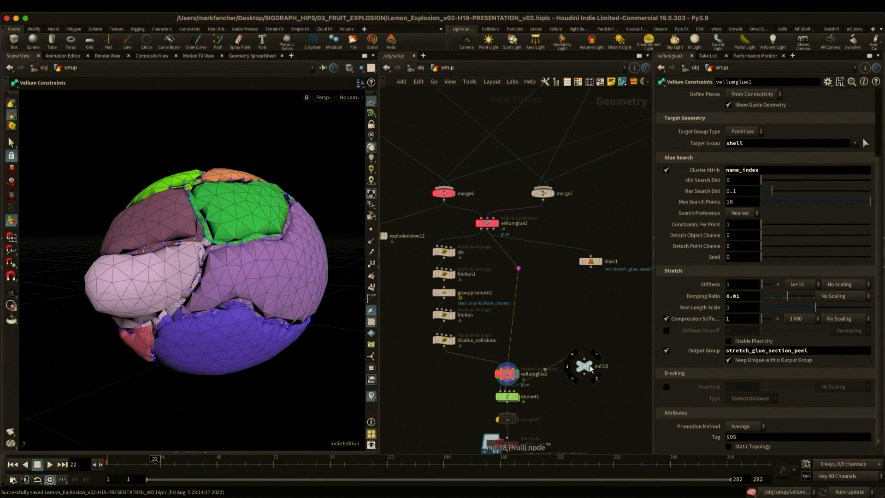
# - Display the vellum_cache node and play the cached lemon explosion from frame 1
pyautogui.scroll(-2, 590, 365)
pyautogui.moveTo(596, 397); pyautogui.dragTo(562, 307, button='middle')
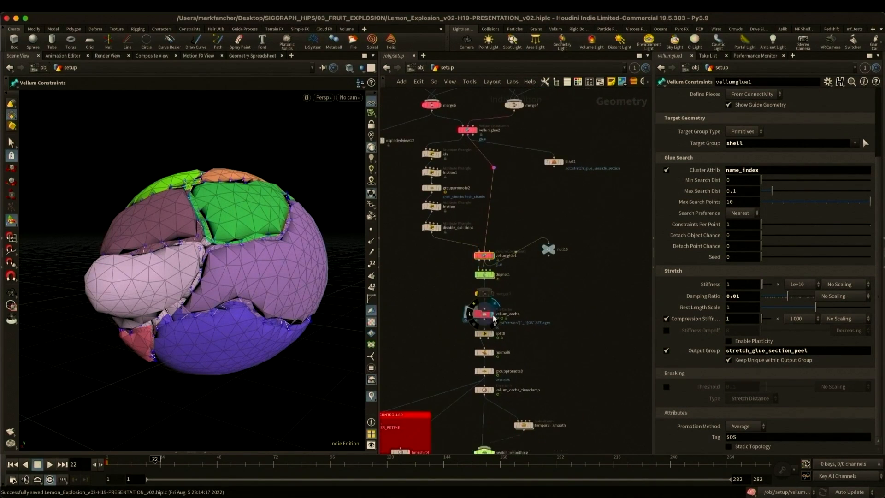
pyautogui.click(482, 313)
pyautogui.click(148, 459)
pyautogui.moveTo(150, 459); pyautogui.dragTo(107, 459)
pyautogui.keyDown('alt'); pyautogui.moveTo(247, 268); pyautogui.dragTo(113, 407, button='right'); pyautogui.keyUp('alt')
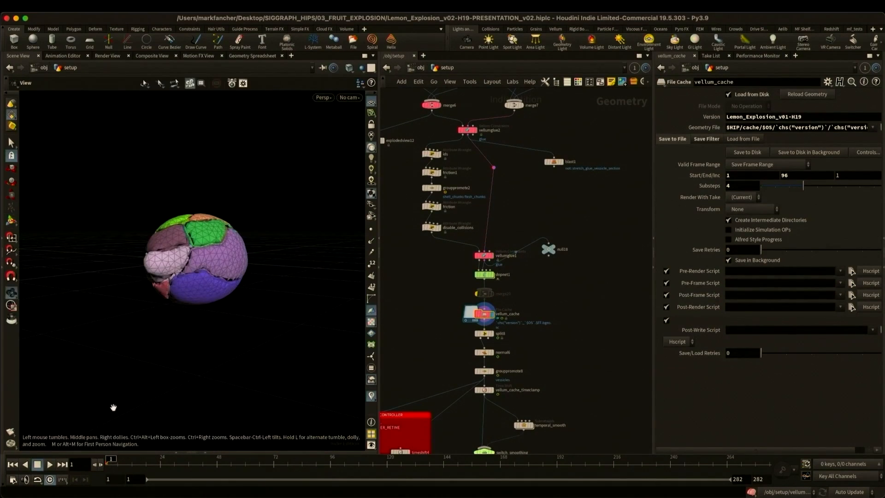
pyautogui.click(45, 463)
pyautogui.click(44, 462)
pyautogui.click(485, 353)
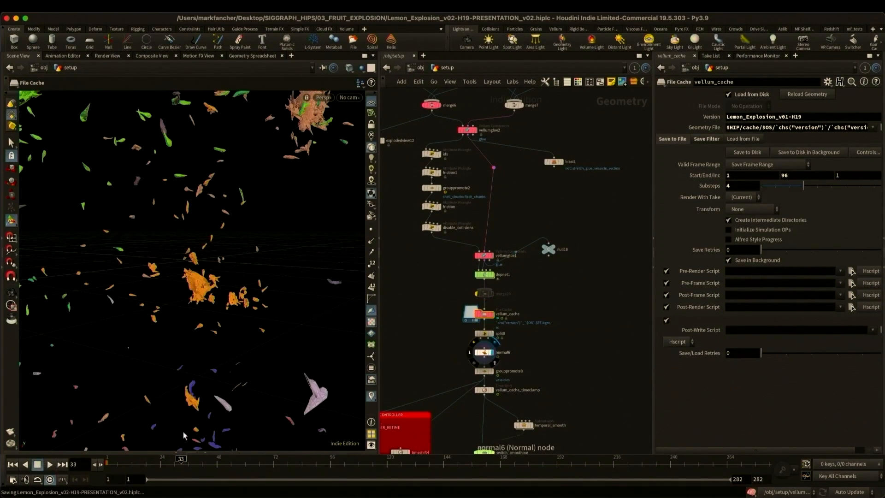
# - Return to the first frame and play the explosion through the MASTER_RETIME node to review its retiming
pyautogui.click(13, 465)
pyautogui.click(49, 465)
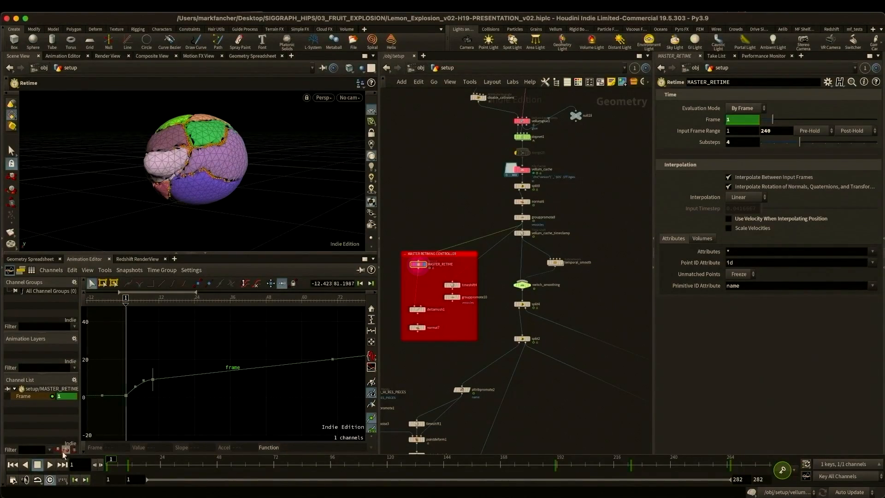
pyautogui.click(51, 465)
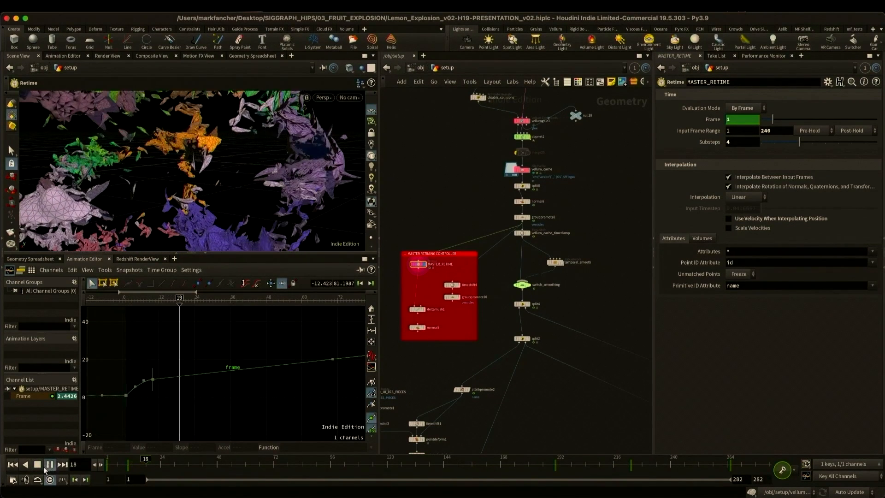
pyautogui.click(48, 465)
# - Compare the high-resolution shell pieces with the low-resolution simulated geometry at attribpromote2 and attribpromote1
pyautogui.click(447, 356)
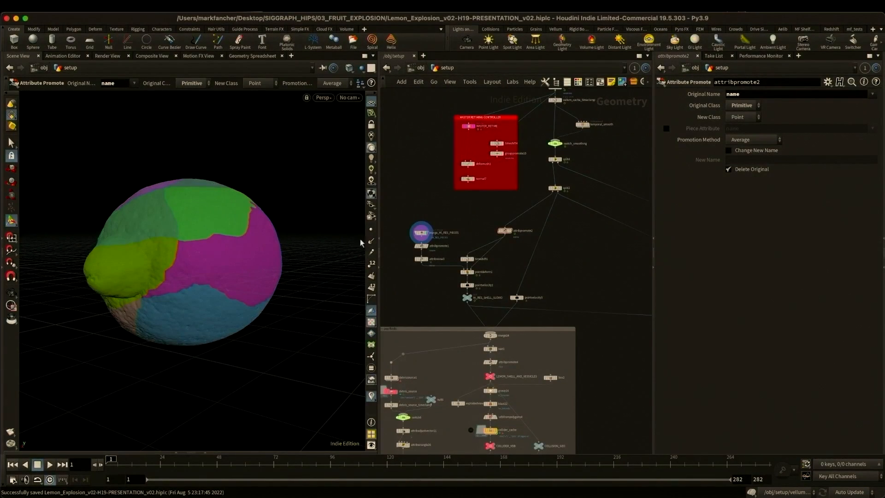
pyautogui.click(512, 230)
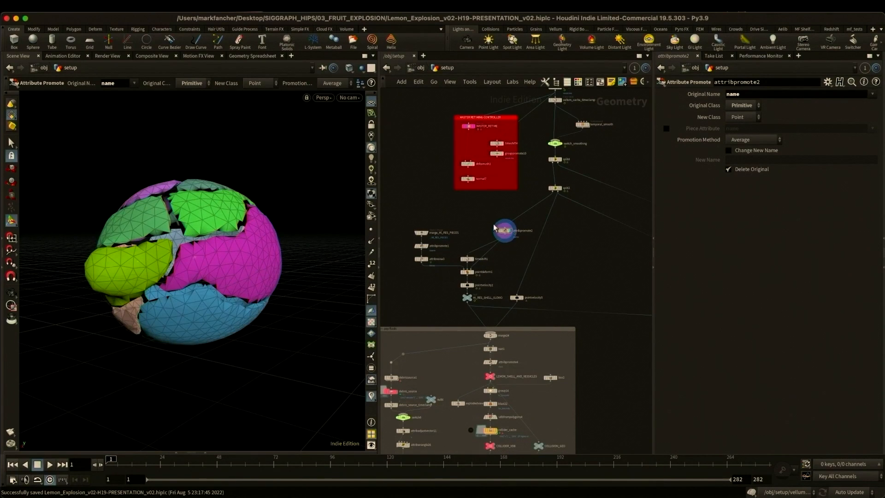
pyautogui.click(422, 245)
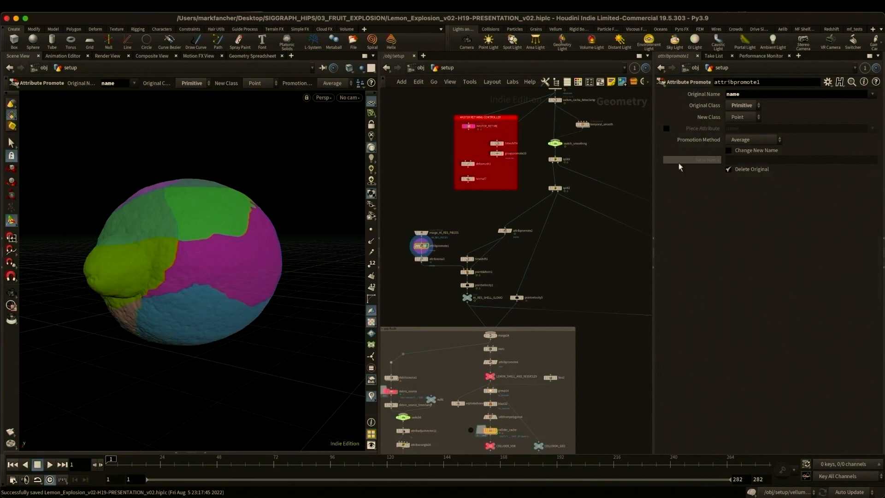
# - Display pointdeform1 and play the high-resolution shell pieces following the simulation
pyautogui.click(467, 272)
pyautogui.click(49, 465)
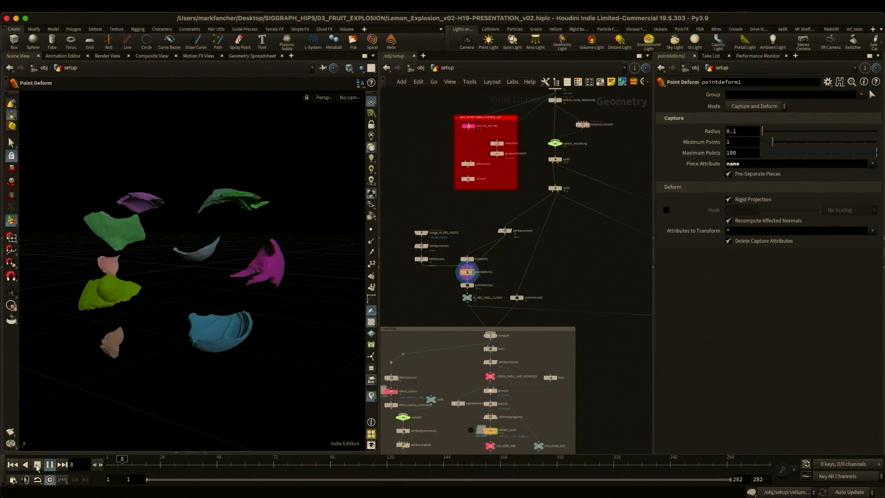
pyautogui.click(38, 467)
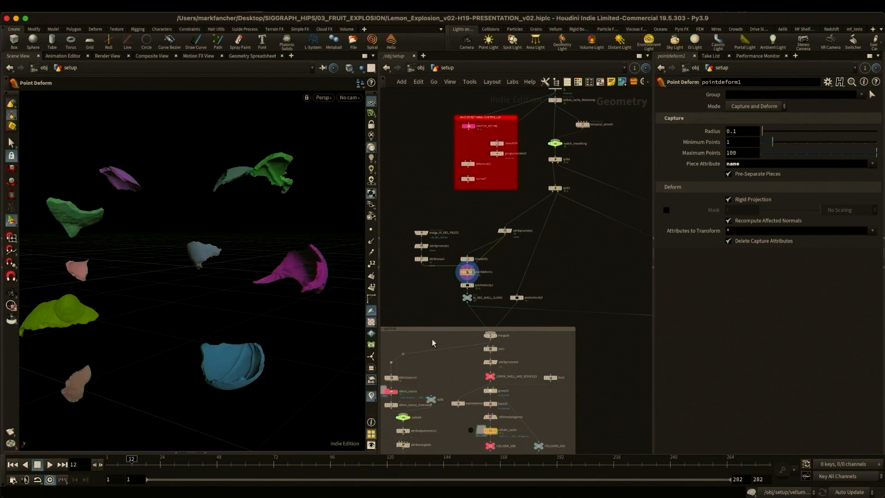
# - Display the HI_RES_SHELL_RETIMED null and the retimed vesicle and section membrane outputs in turn
pyautogui.moveTo(599, 337); pyautogui.dragTo(390, 260, button='middle')
pyautogui.click(482, 285)
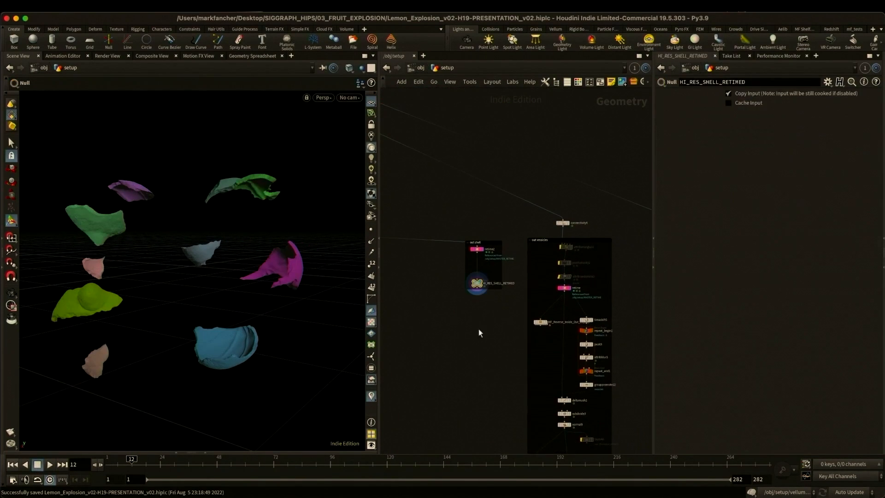
pyautogui.moveTo(480, 332); pyautogui.dragTo(434, 217, button='middle')
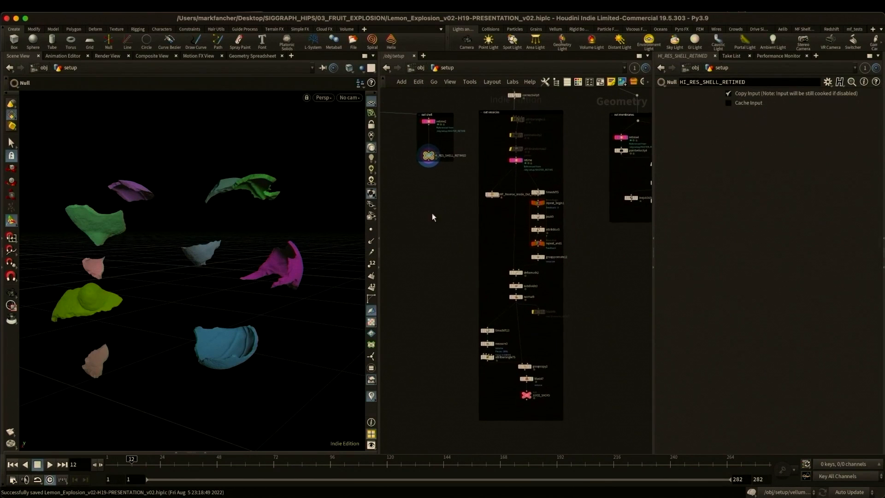
pyautogui.click(533, 397)
pyautogui.moveTo(633, 262); pyautogui.dragTo(545, 287, button='middle')
pyautogui.click(571, 246)
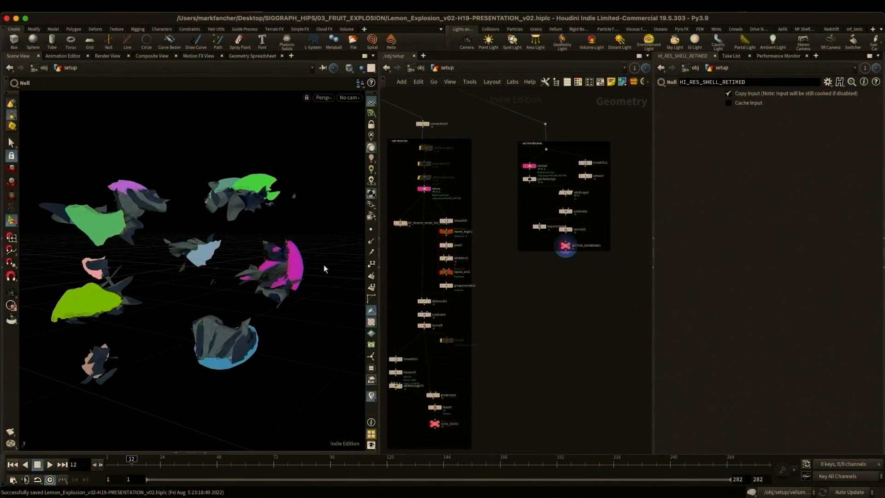
# - Display merge24 at the start of the fluid setup to show the combined shell and vesicle geometry
pyautogui.moveTo(555, 329); pyautogui.dragTo(646, 310, button='middle')
pyautogui.scroll(-5, 638, 312)
pyautogui.moveTo(512, 322); pyautogui.dragTo(579, 321, button='middle')
pyautogui.scroll(5, 498, 286)
pyautogui.moveTo(492, 299); pyautogui.dragTo(493, 243, button='middle')
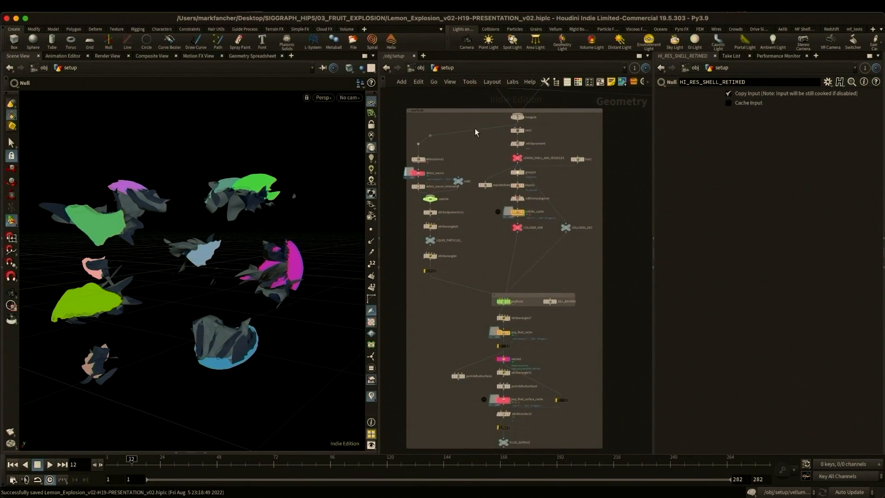
pyautogui.click(524, 121)
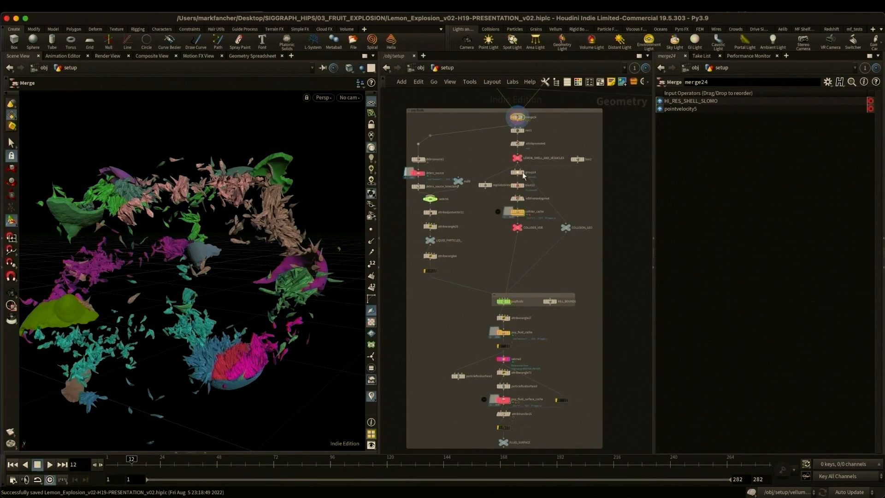
# - Display the COLLIDER_VDB null to inspect the collision geometry, and return the timeline to frame 1
pyautogui.click(520, 228)
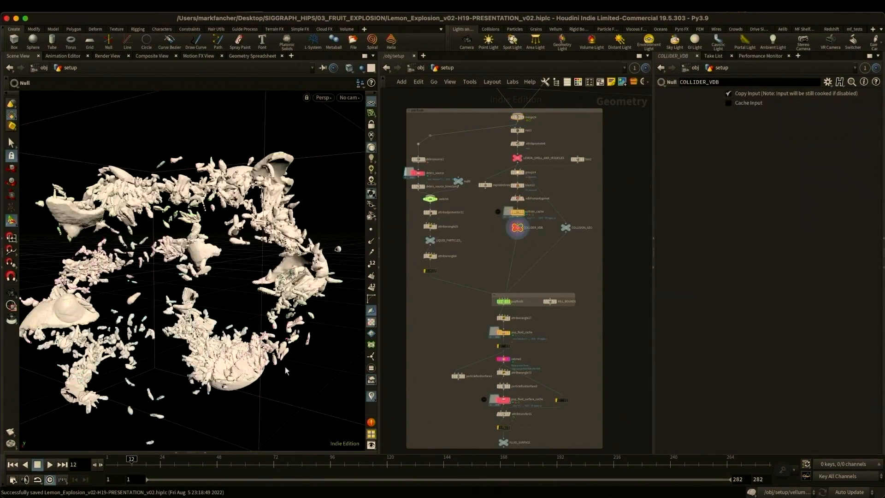
pyautogui.moveTo(106, 464)
pyautogui.mouseDown()
pyautogui.moveTo(140, 467)
pyautogui.moveTo(101, 466)
pyautogui.mouseUp()
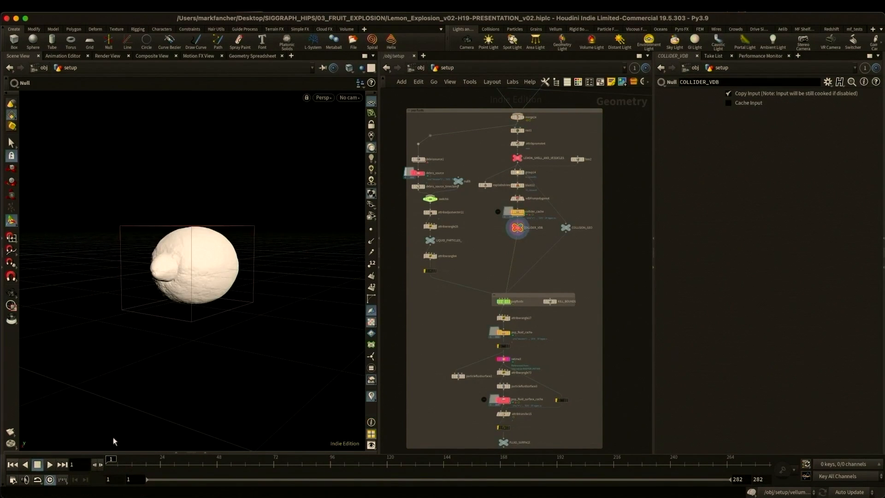
# - Display the debris_source file cache and play the timeline to check its emission source
pyautogui.click(423, 173)
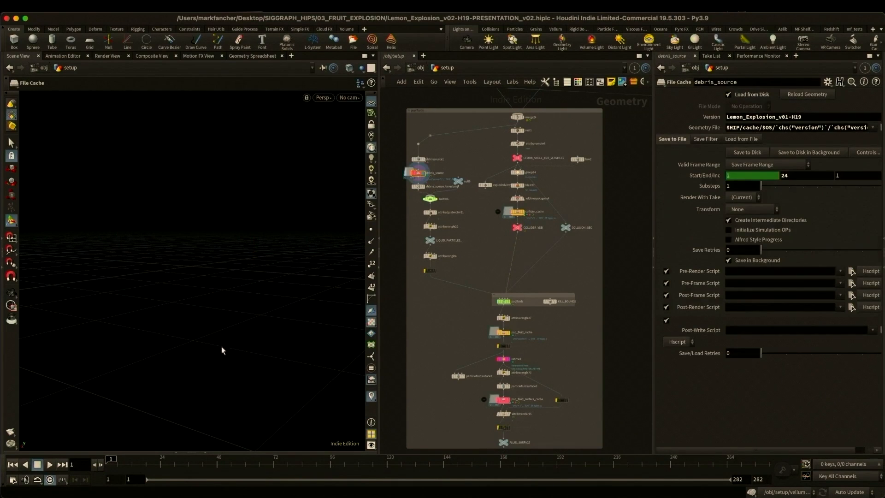
pyautogui.click(47, 467)
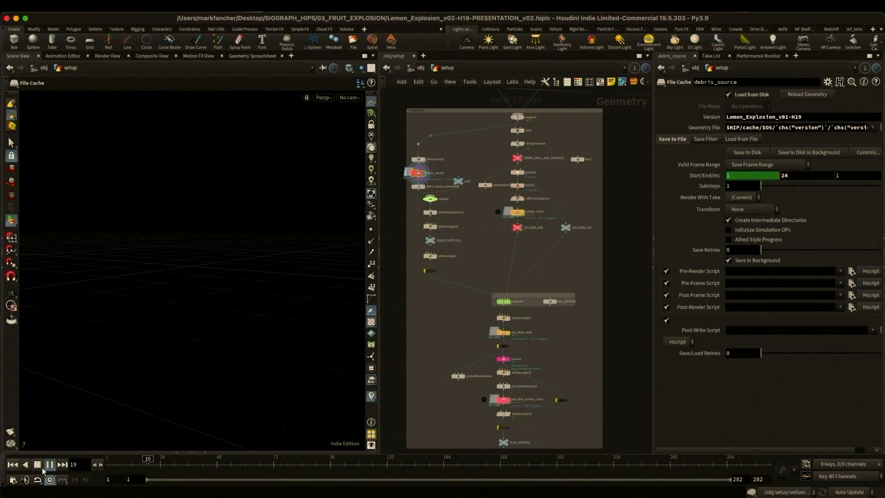
pyautogui.click(49, 465)
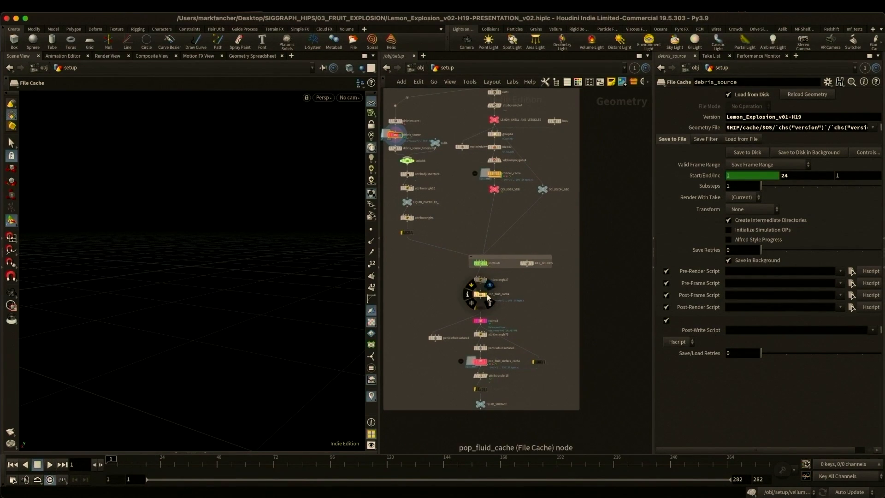
# - Display pop_fluid_cache and play the cached fluid particles from the first frame, stopping at frame 16
pyautogui.click(487, 294)
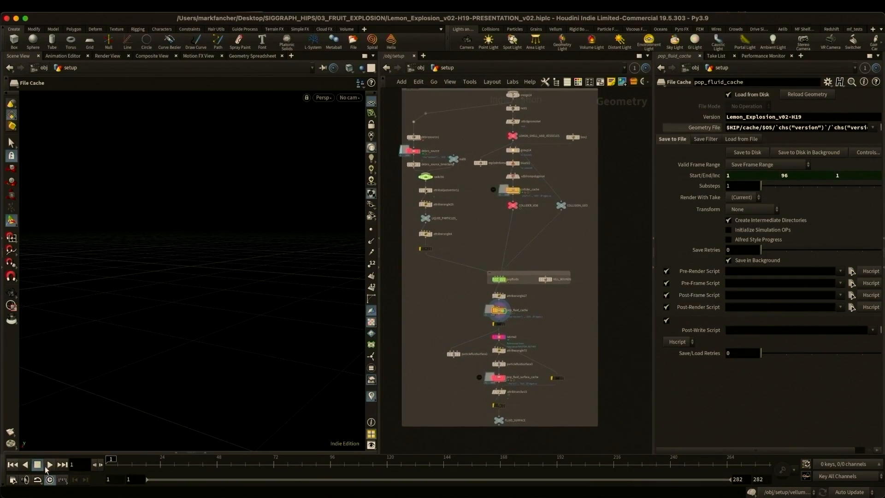
pyautogui.click(47, 465)
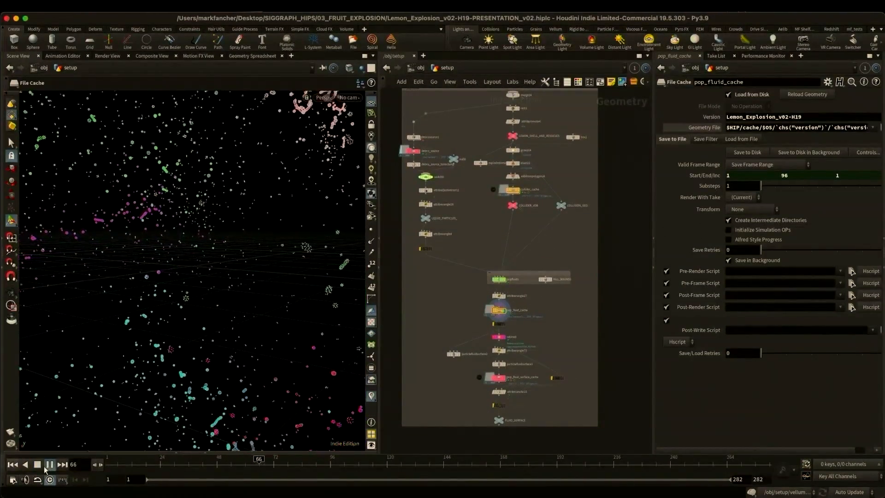
pyautogui.click(46, 465)
pyautogui.click(17, 466)
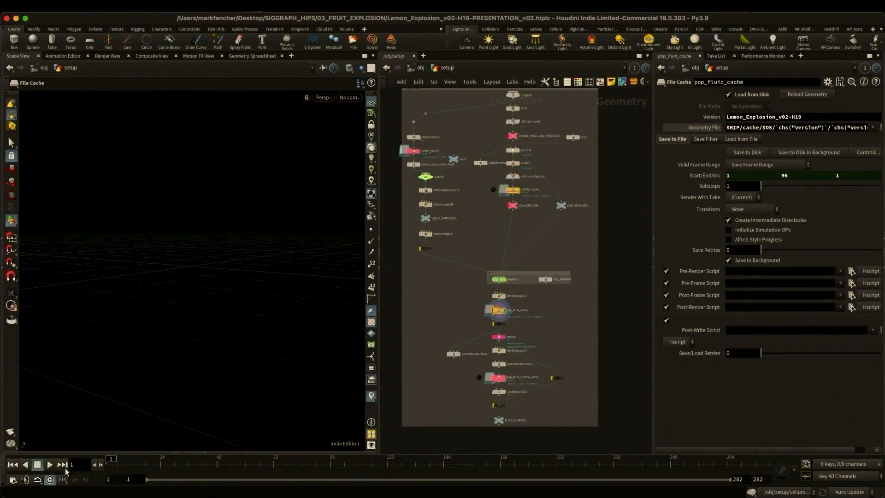
pyautogui.click(51, 465)
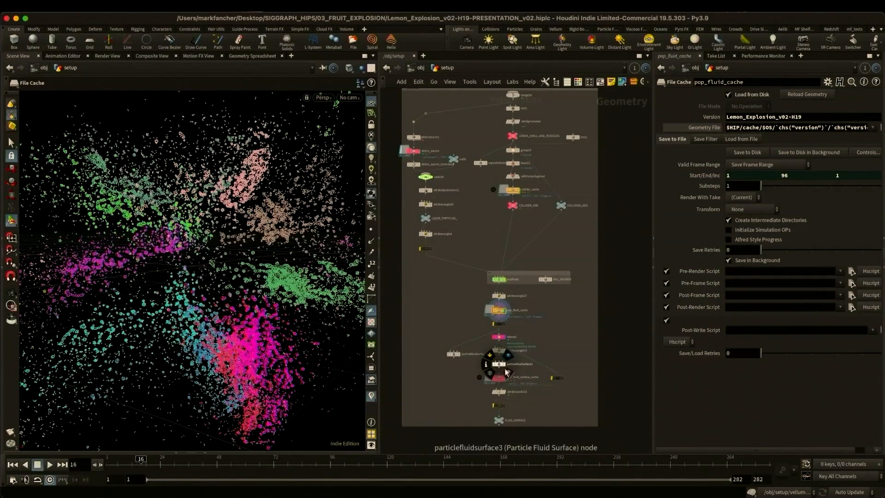
# - Display particlefluidsurface3 and show its surfacing parameters to examine how the particles are meshed
pyautogui.click(505, 370)
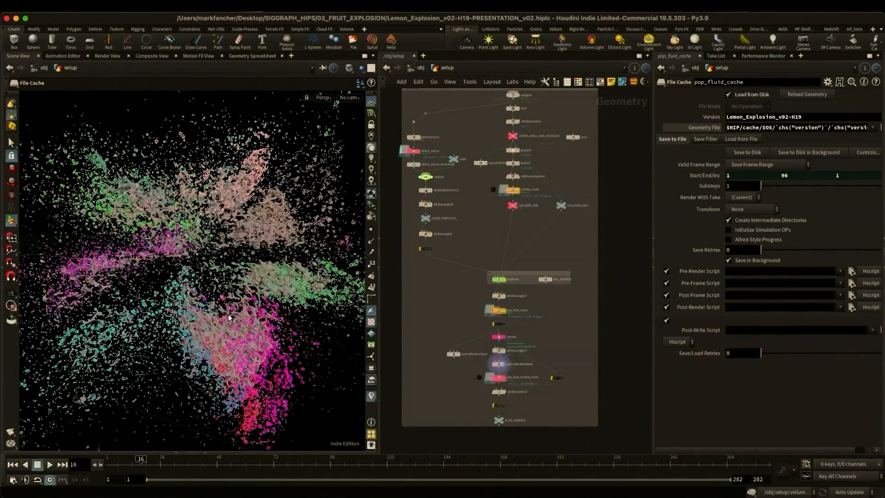
pyautogui.click(501, 366)
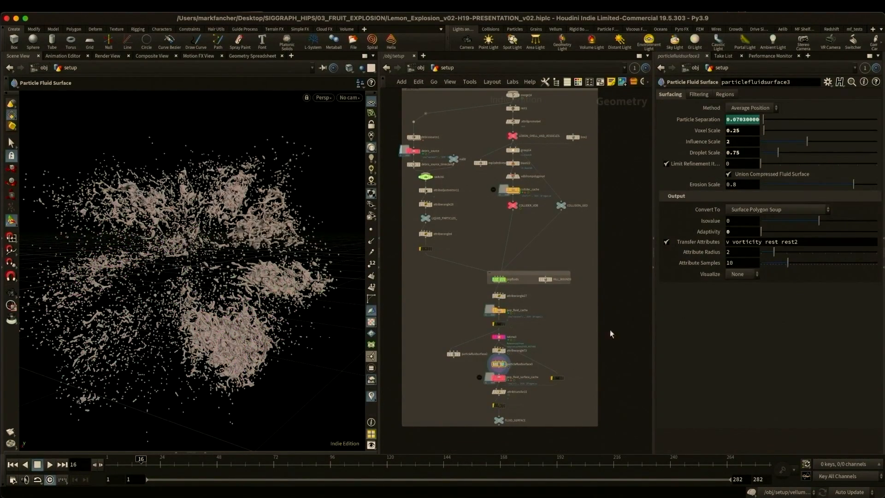
# - Show an overview of the entire lemon setup network, and switch away to another application
pyautogui.scroll(-2, 587, 308)
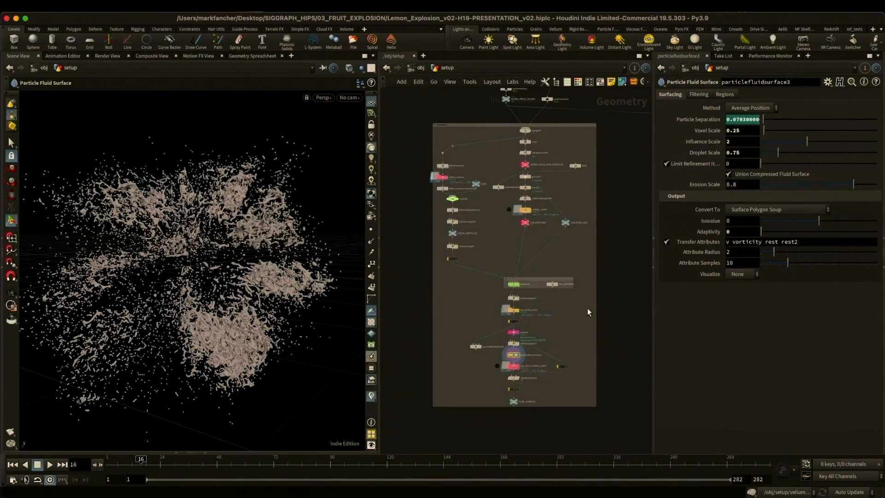
pyautogui.scroll(-9, 602, 209)
pyautogui.moveTo(601, 210); pyautogui.dragTo(510, 357, button='middle')
pyautogui.press('h')
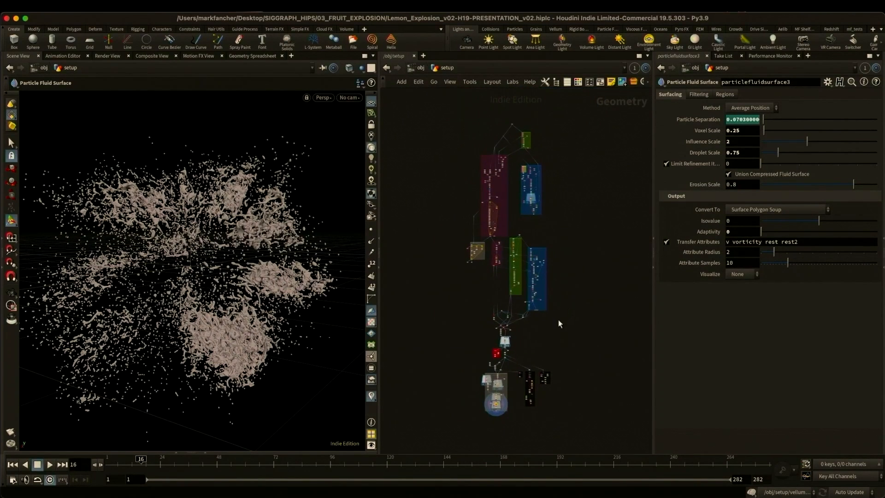
pyautogui.press('super+Tab')
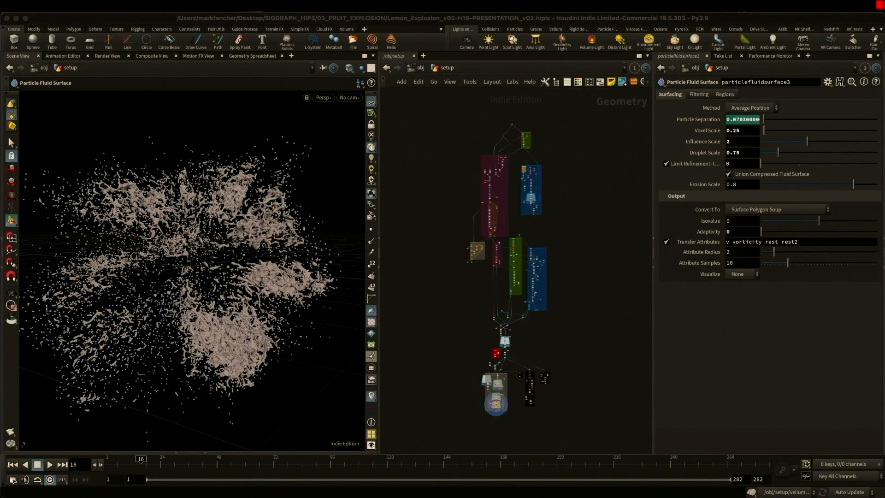